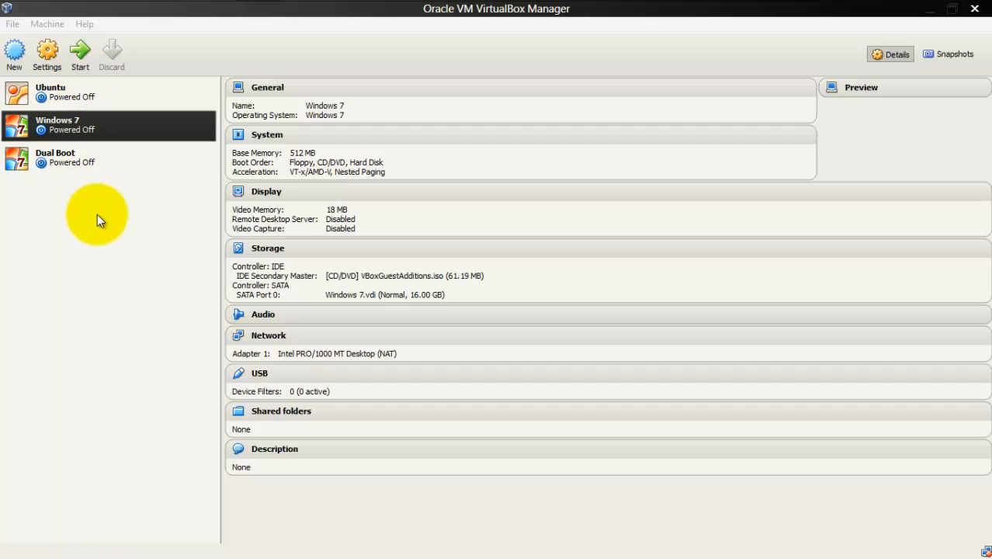
Step: Set up a new virtual machine named Win7 as Microsoft Windows, version Windows 7, keeping the default memory size
click(19, 54)
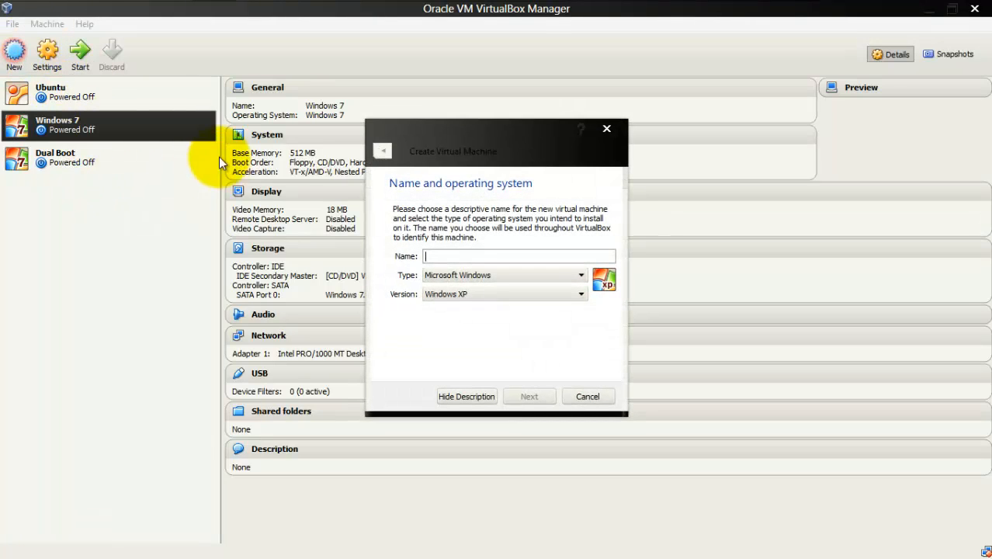
click(477, 256)
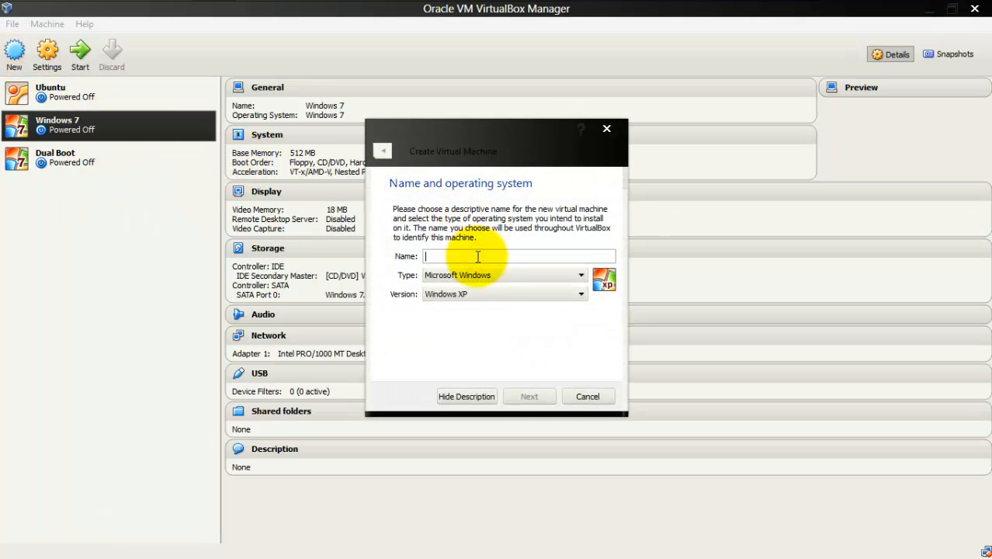
text(Win7)
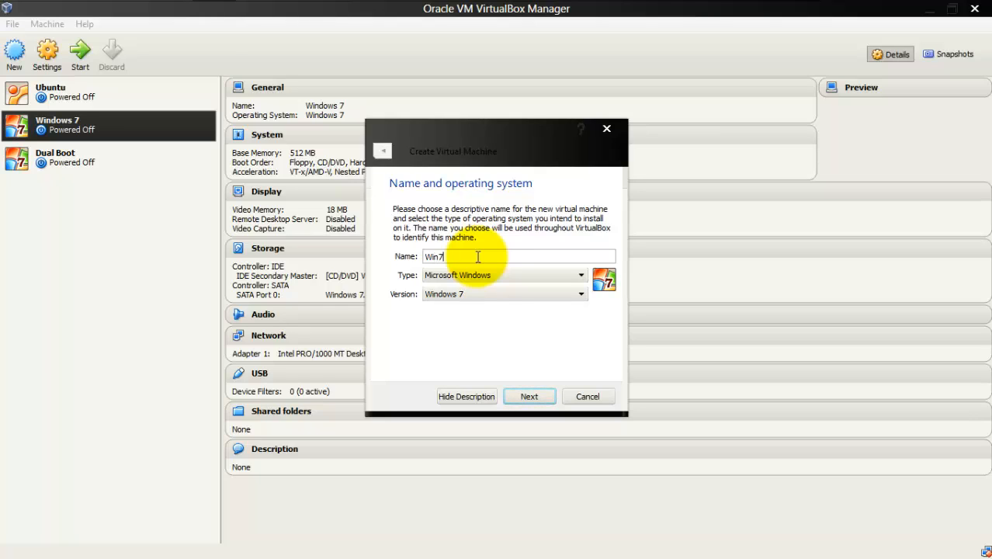
click(478, 292)
click(478, 293)
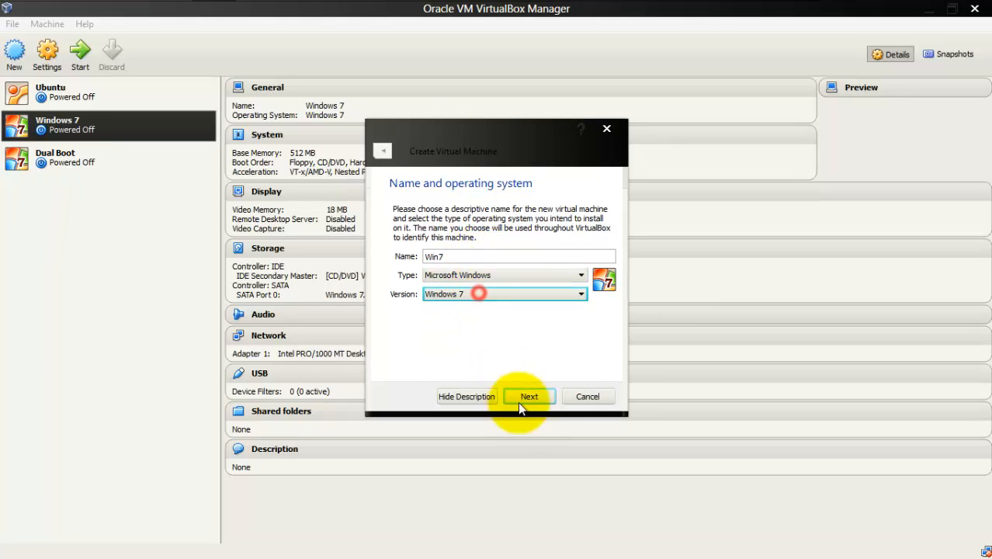
click(521, 399)
click(522, 398)
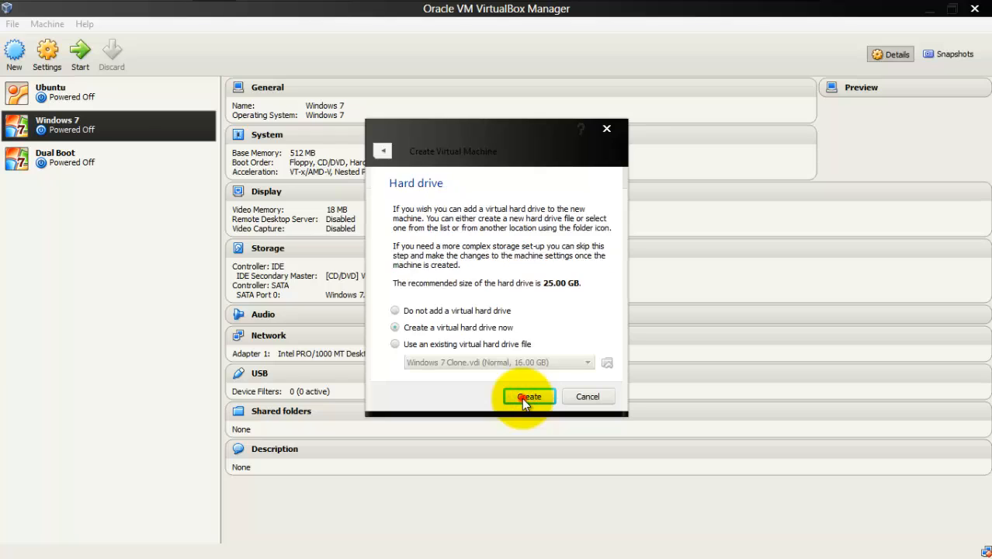
Step: Create a dynamically allocated 25.00 GB virtual hard drive named Win7 for the new machine
click(527, 396)
click(553, 389)
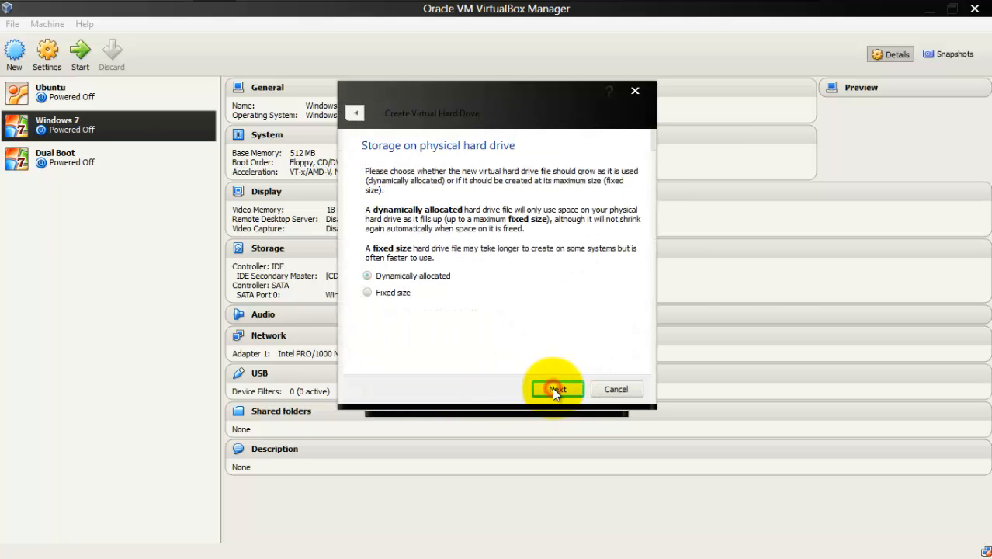
click(553, 389)
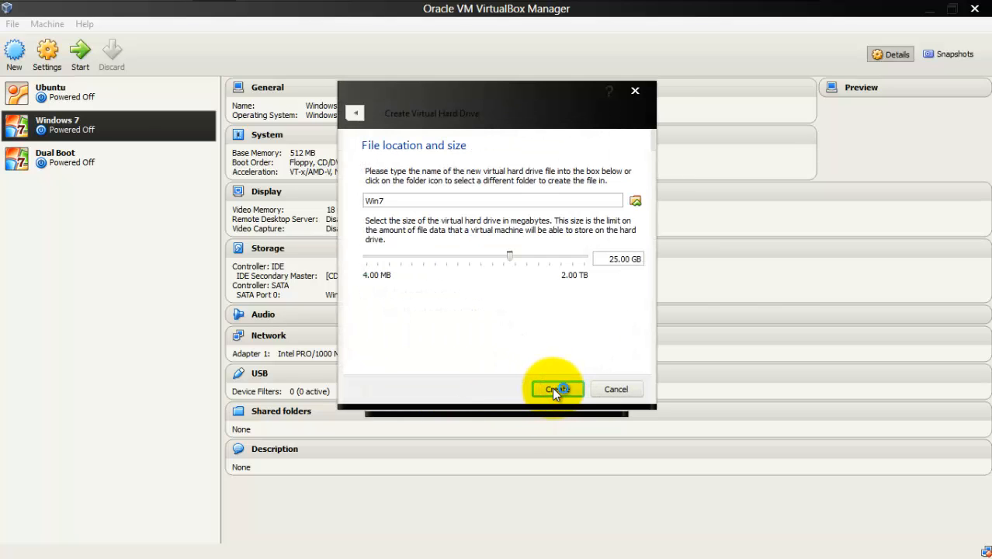
click(554, 389)
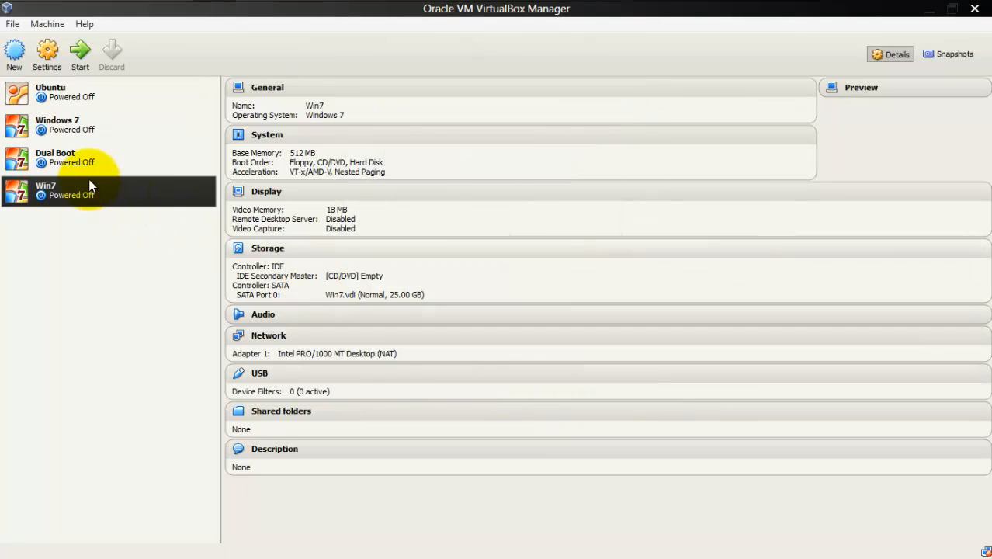
Step: Start the Win7 machine from the Win 7 Pro 32bit.iso start-up disk and switch it to fullscreen
click(80, 54)
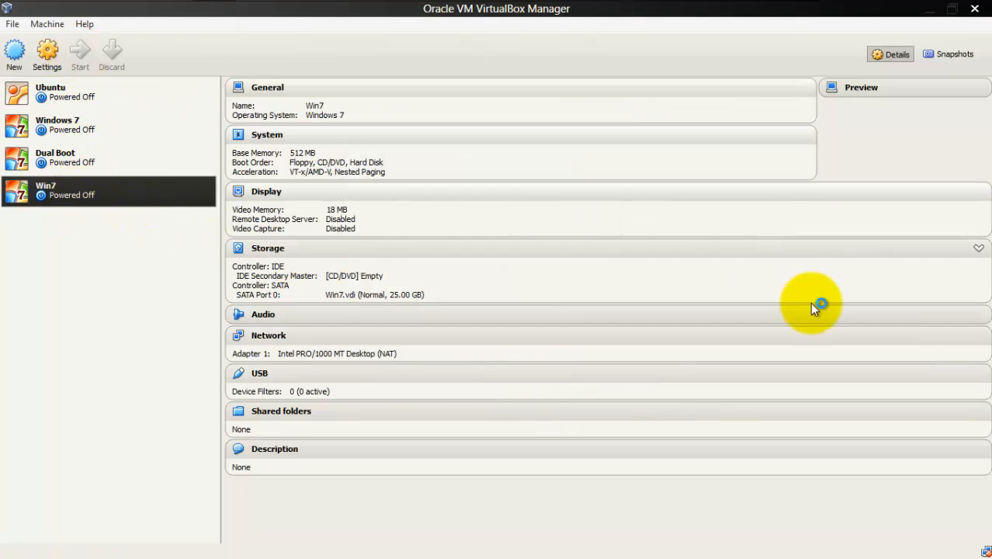
click(547, 326)
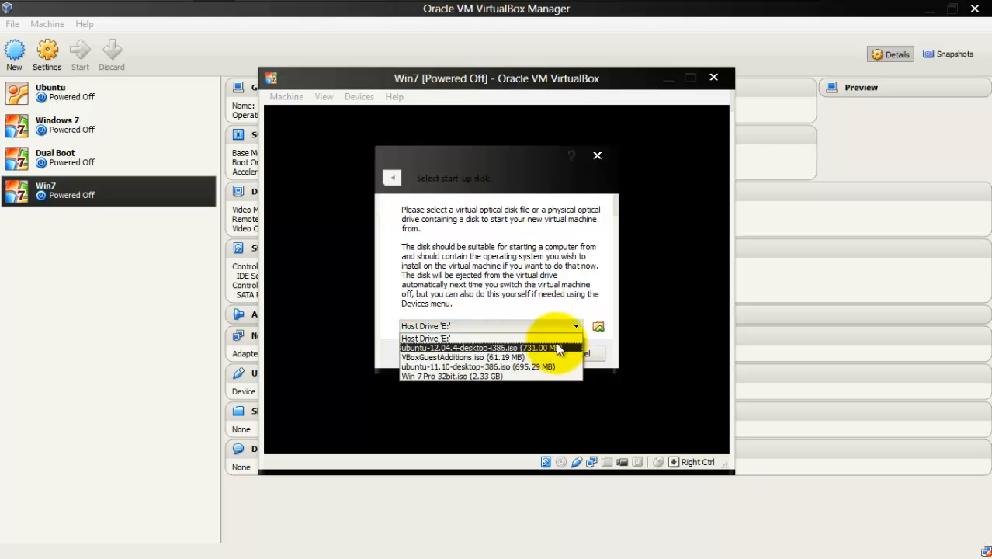
click(547, 375)
click(519, 353)
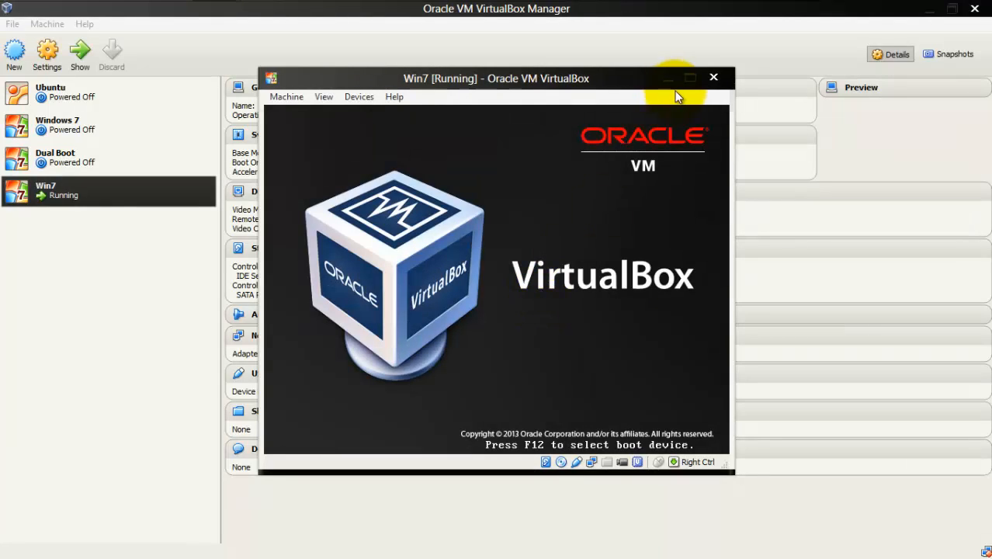
click(335, 97)
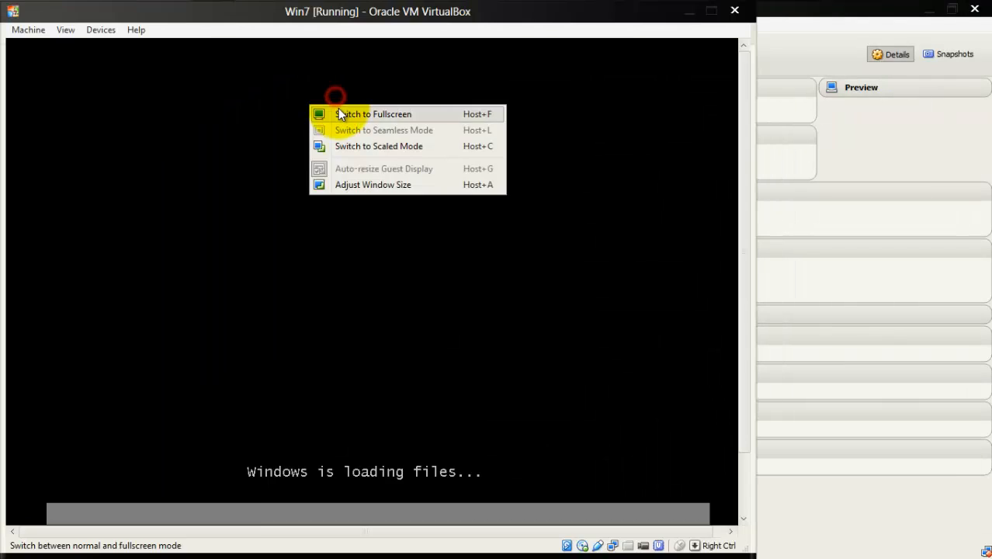
click(337, 109)
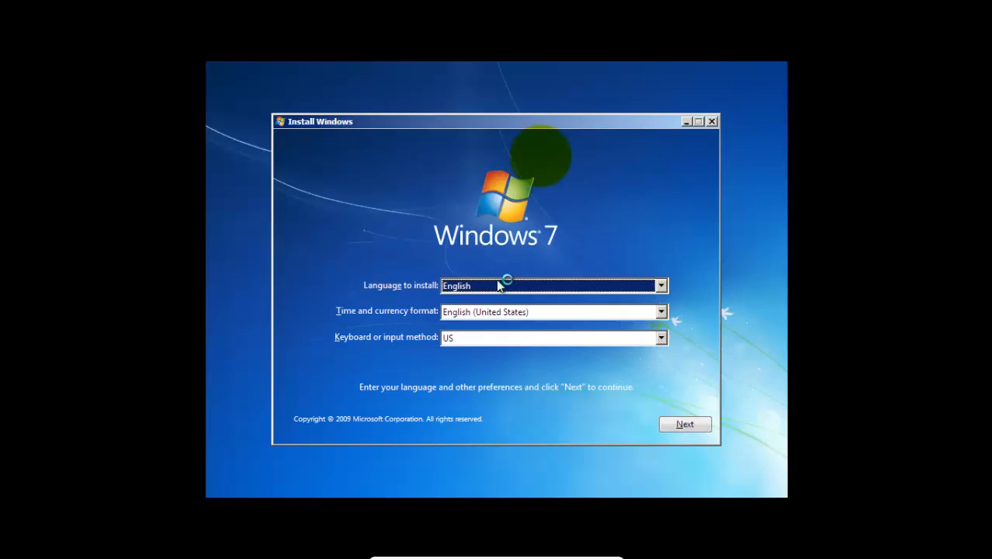
Step: Keep English, the English (United States) format and the US keyboard, and start the Windows 7 installation
click(641, 317)
click(649, 312)
click(685, 425)
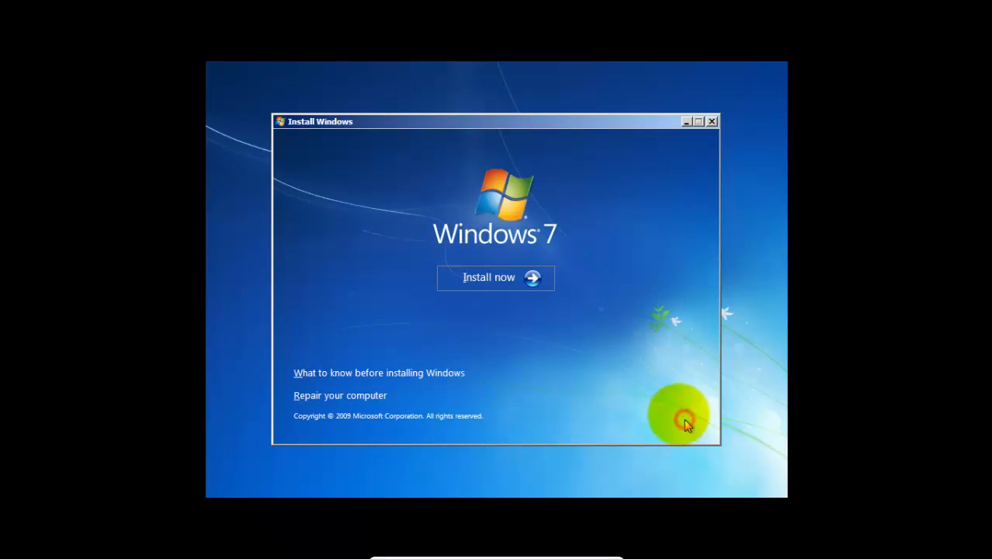
click(524, 276)
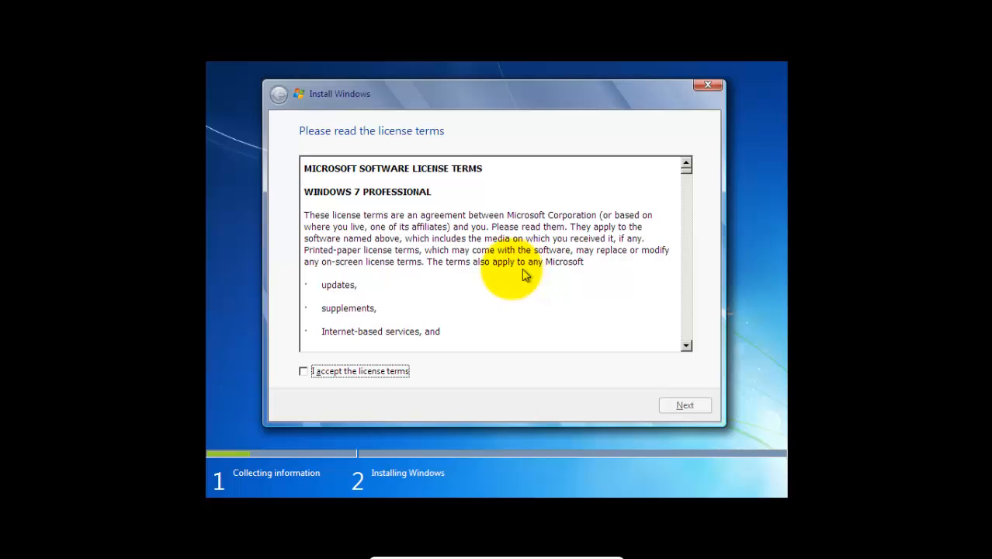
Step: Accept the license terms and begin a Custom (advanced) installation on Disk 0 Unallocated Space
click(392, 372)
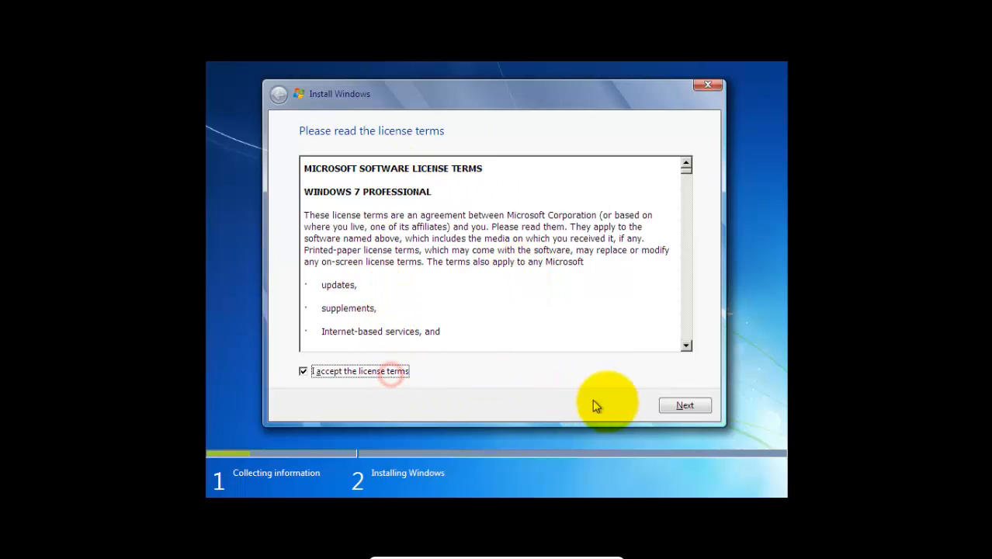
click(669, 405)
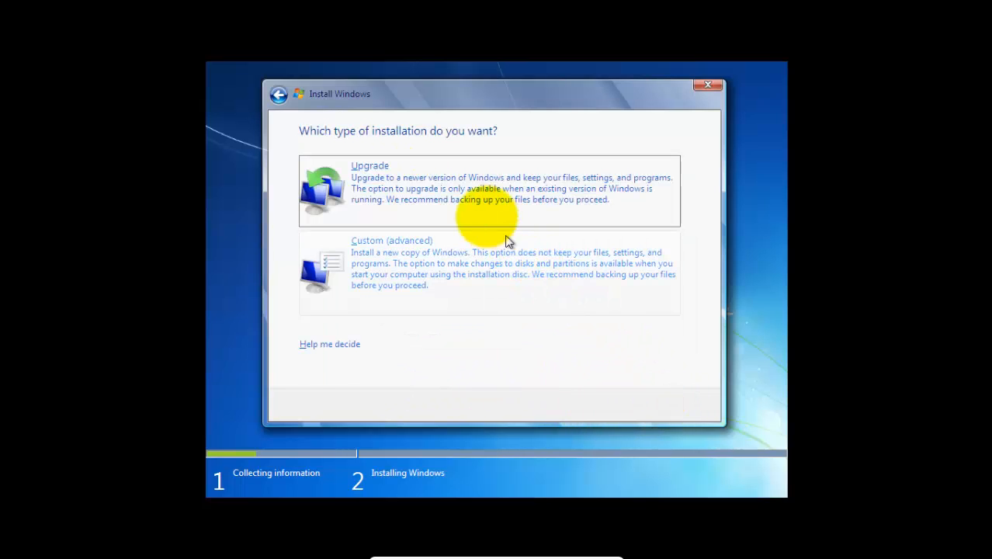
click(472, 250)
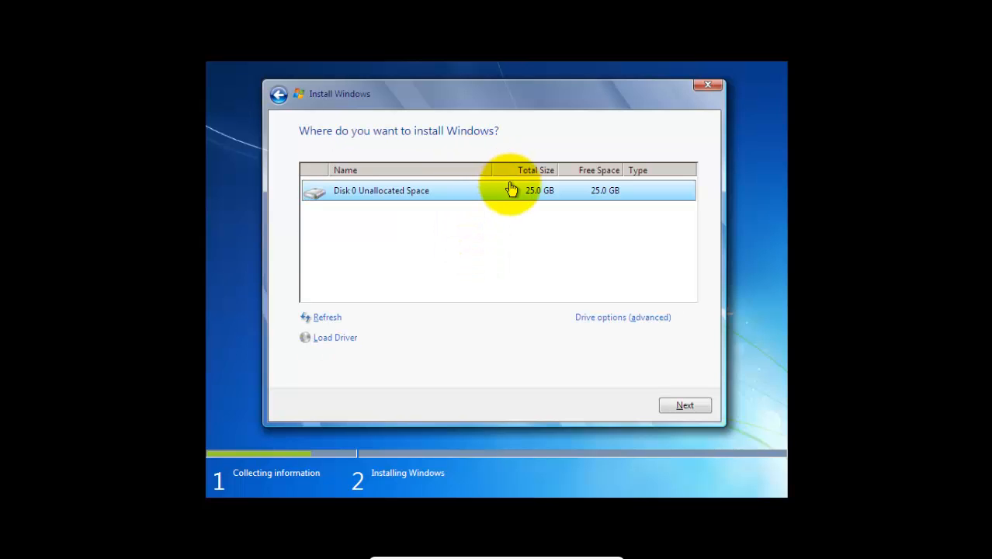
click(513, 191)
click(664, 405)
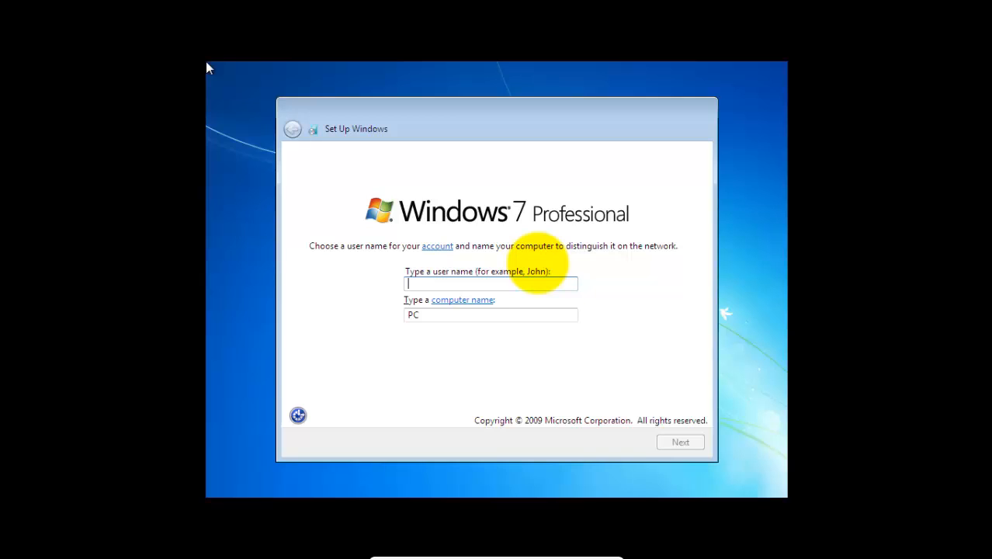
Step: Enter the account's user name and proceed with the automatically suggested computer name
text(Aziz)
key(Tab)
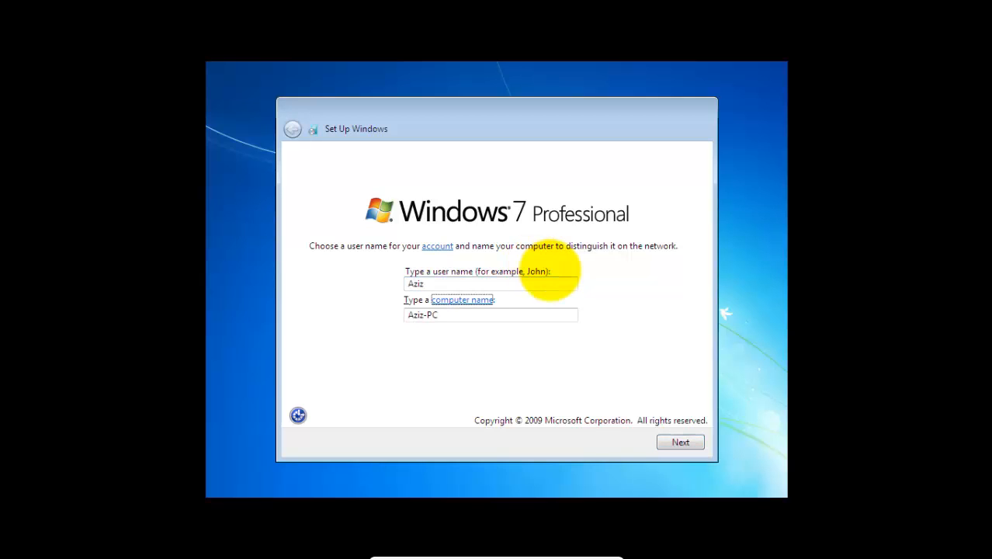
click(679, 446)
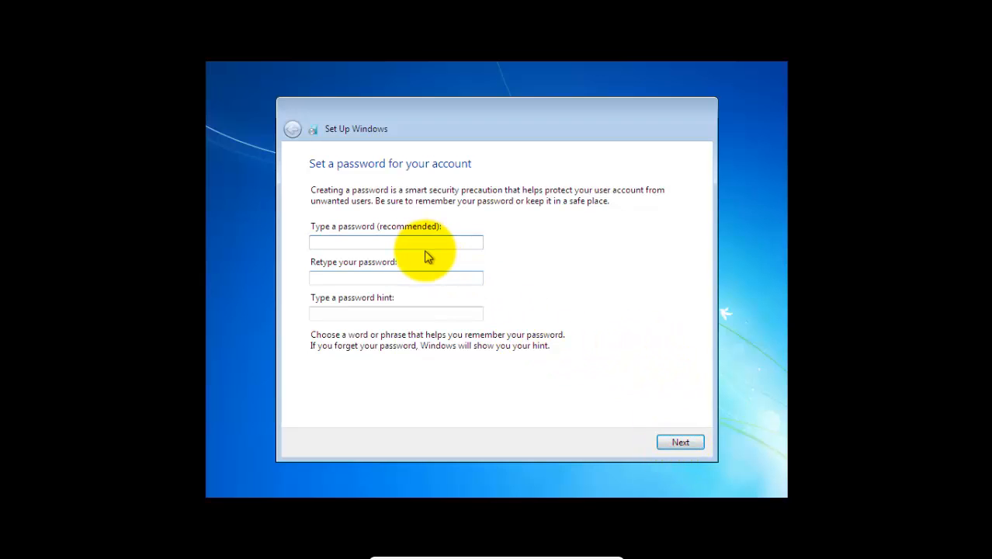
Step: Leave the account password and product key blank and choose Ask me later for automatic protection and updates
click(700, 445)
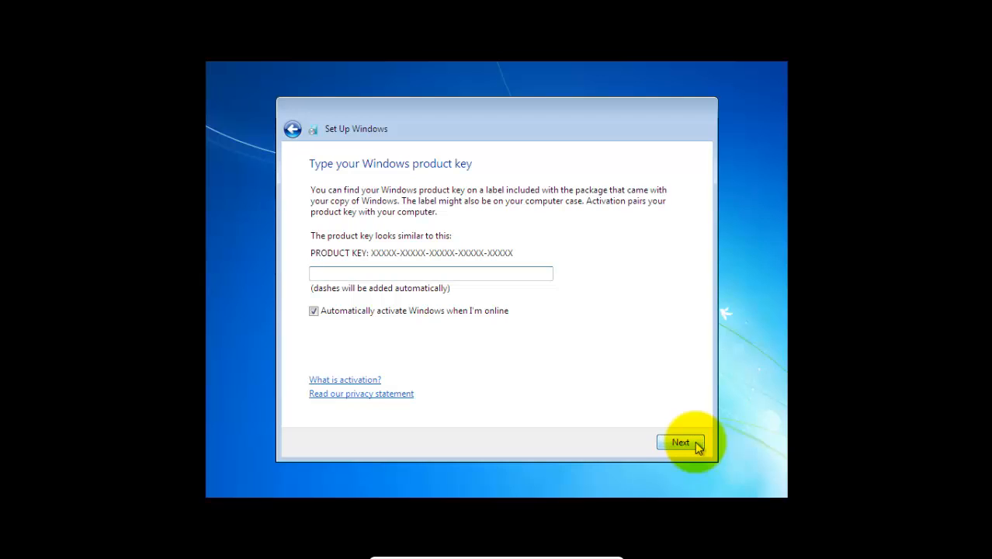
click(681, 443)
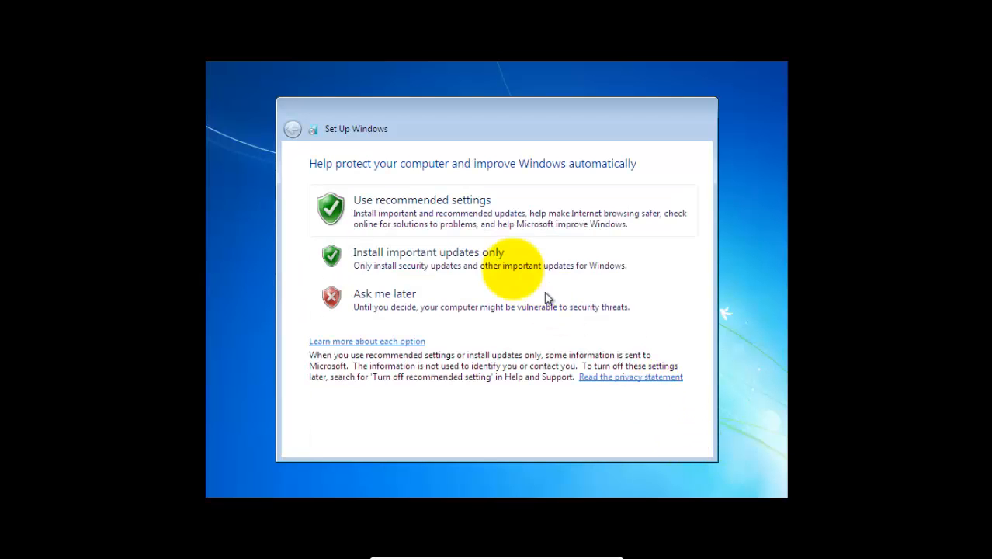
click(501, 309)
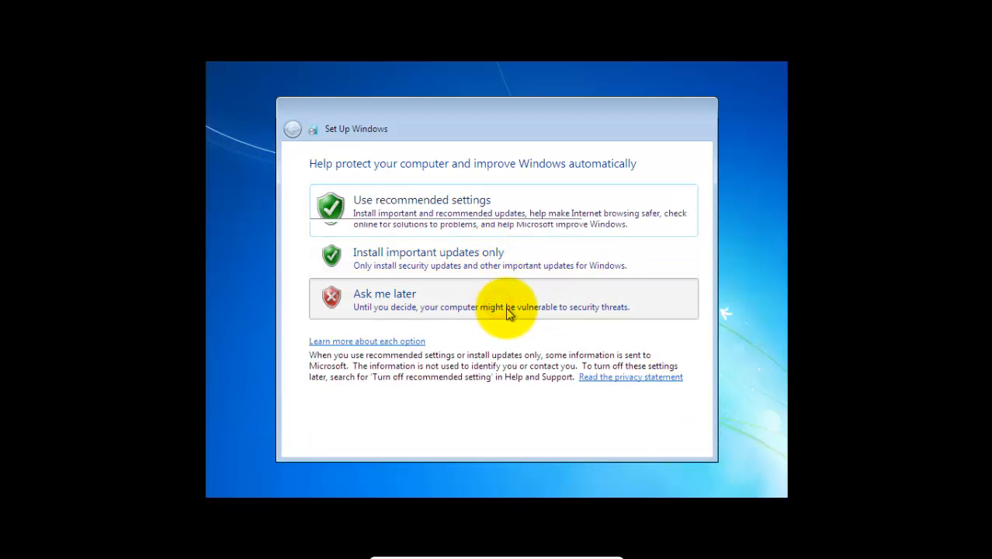
Step: Set the time zone to (UTC+07:00) Bangkok, Hanoi, Jakarta and choose Public network as the computer's location
click(512, 211)
scroll(510, 225, down, 10)
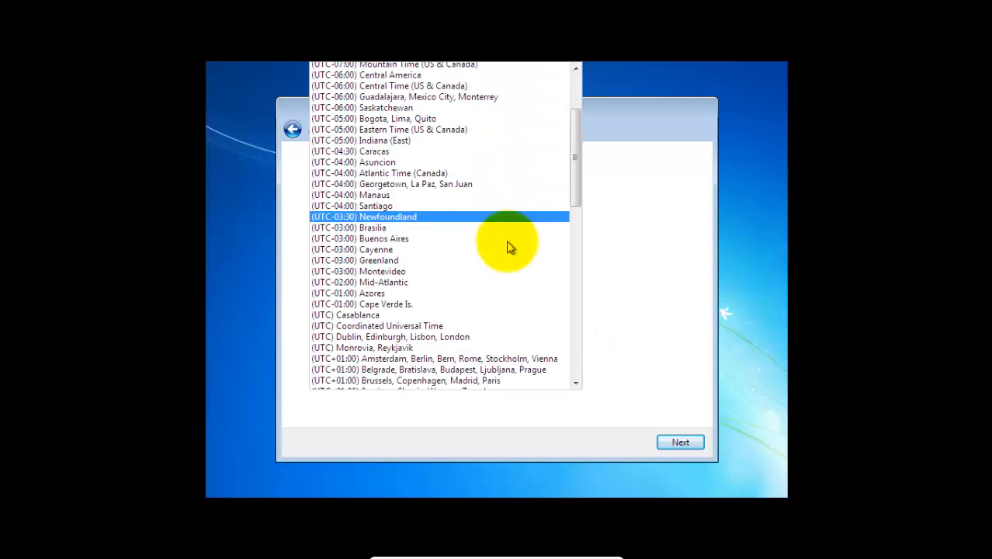
scroll(475, 265, down, 7)
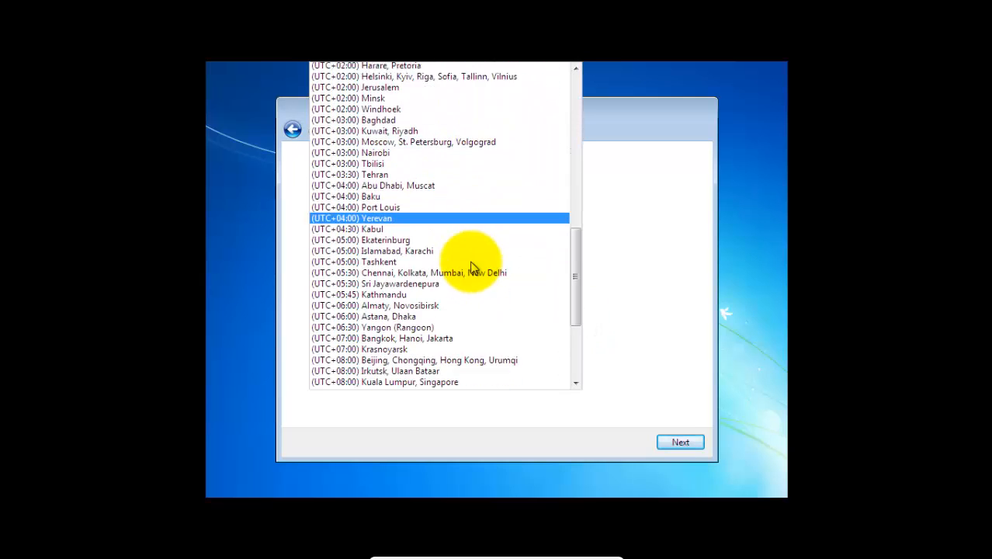
click(463, 223)
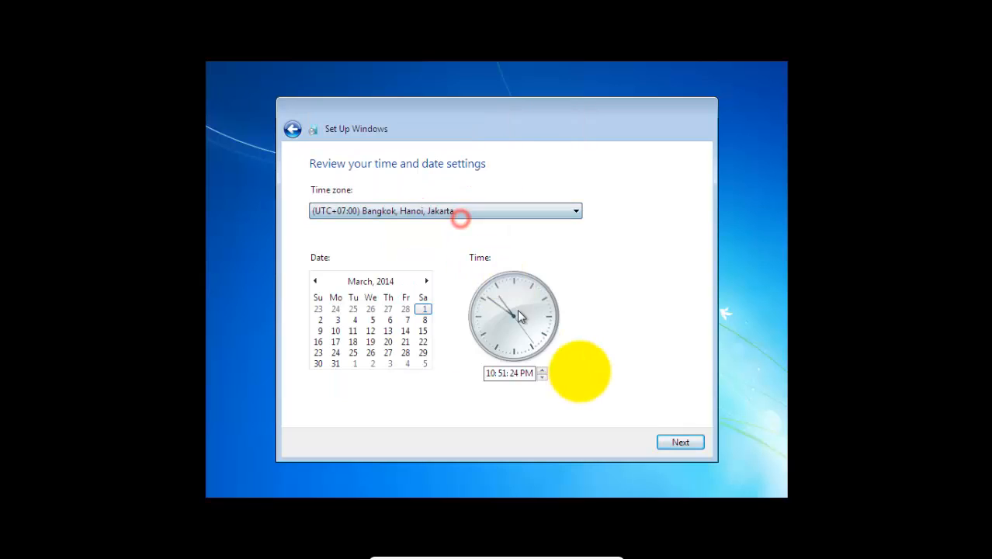
click(668, 441)
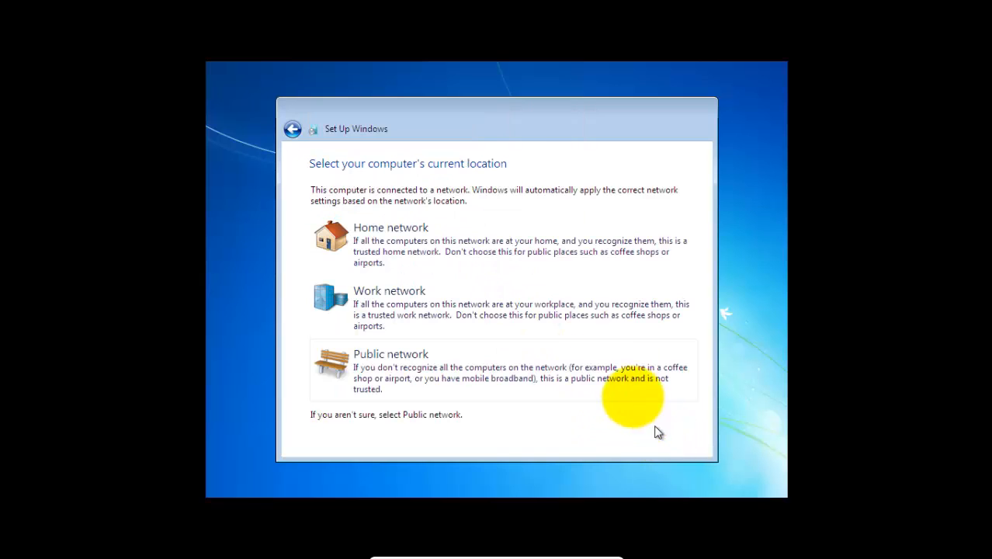
click(483, 371)
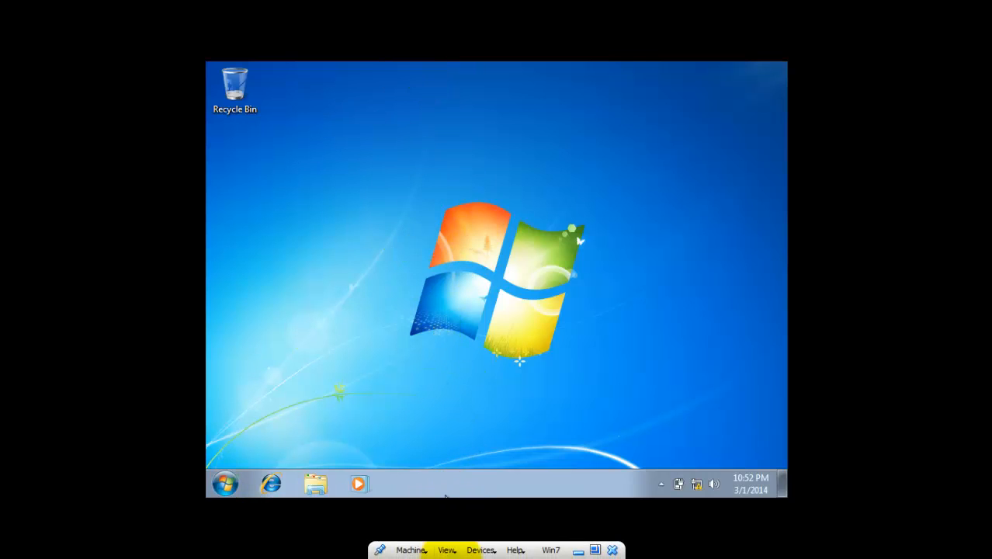
Step: Load ubuntu-11.10-desktop-i386.iso into the machine's virtual CD/DVD drive and restart Windows 7
click(471, 551)
mouse_move(511, 391)
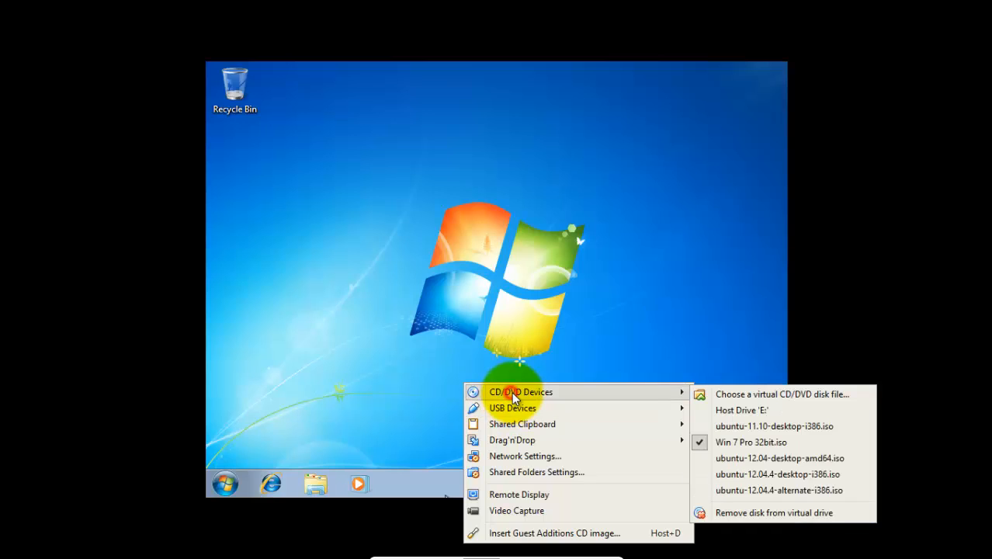
click(749, 427)
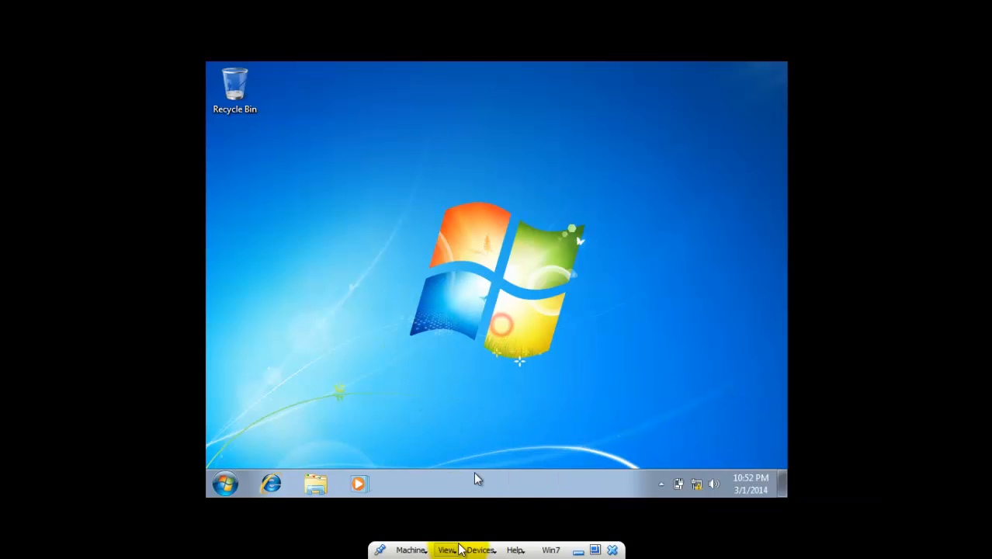
click(225, 483)
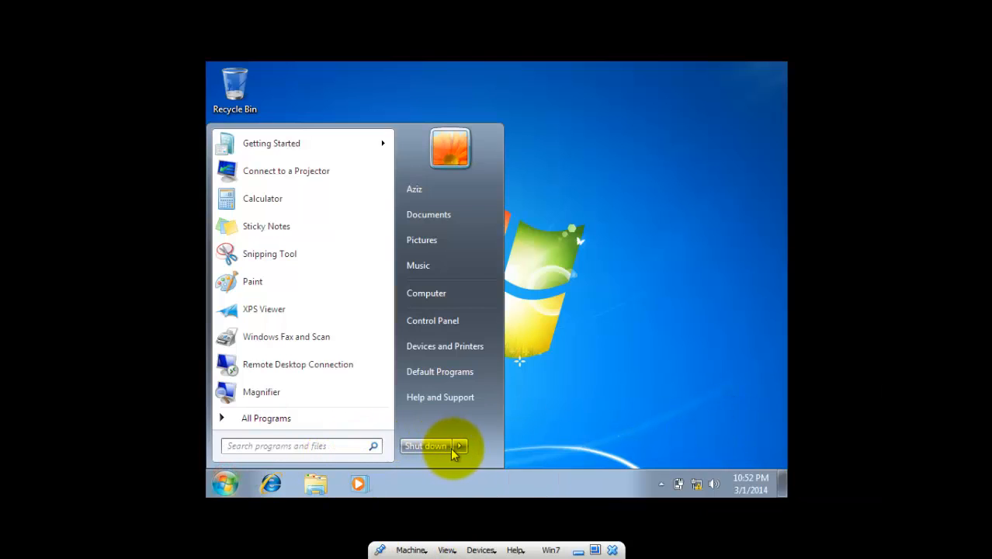
mouse_move(459, 445)
click(501, 427)
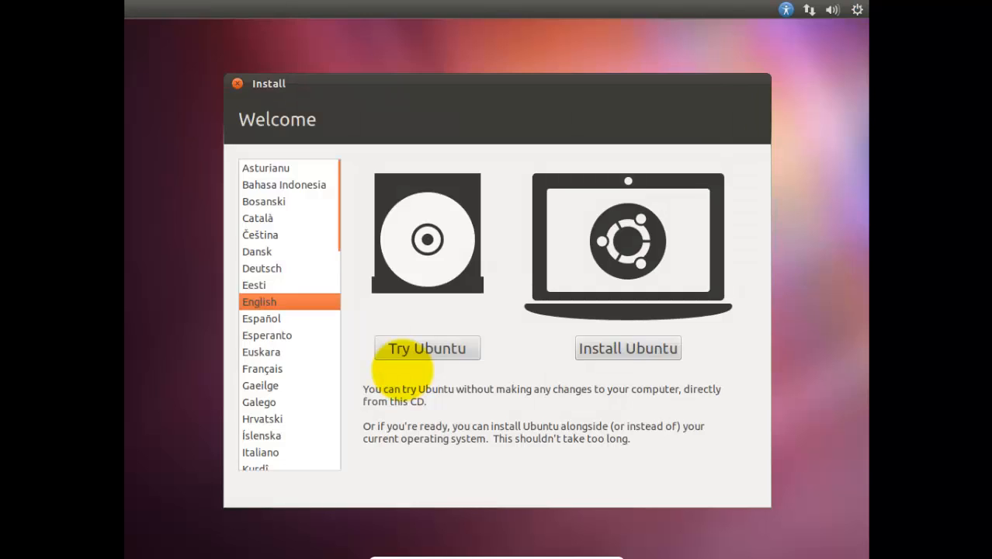
Step: Start installing Ubuntu in English, disconnect the wired network, and proceed without update downloads or third-party software
click(635, 357)
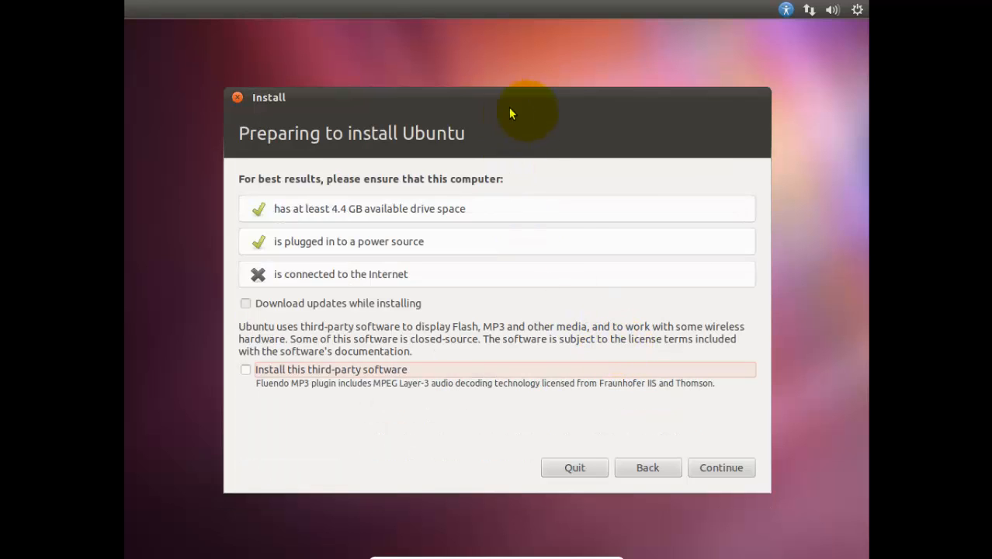
click(809, 9)
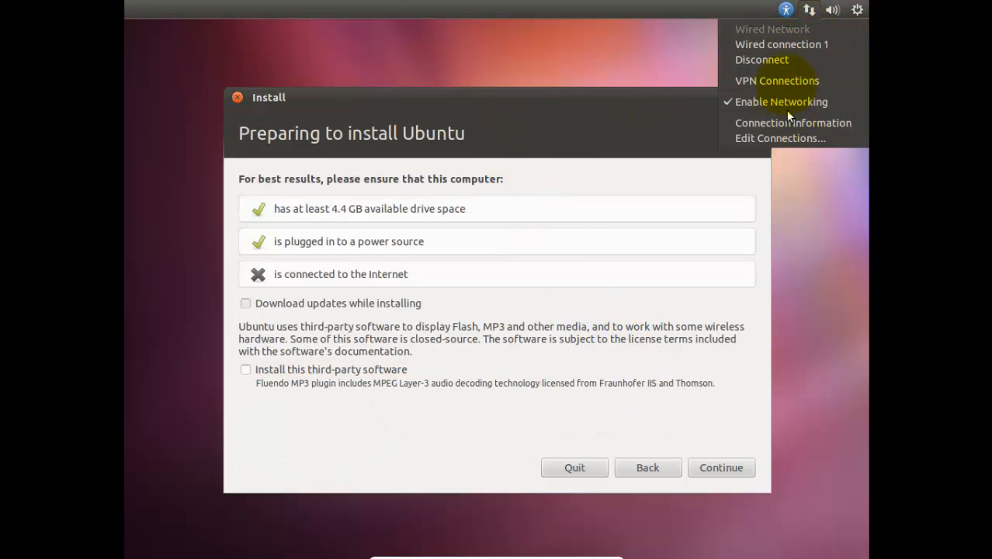
click(768, 60)
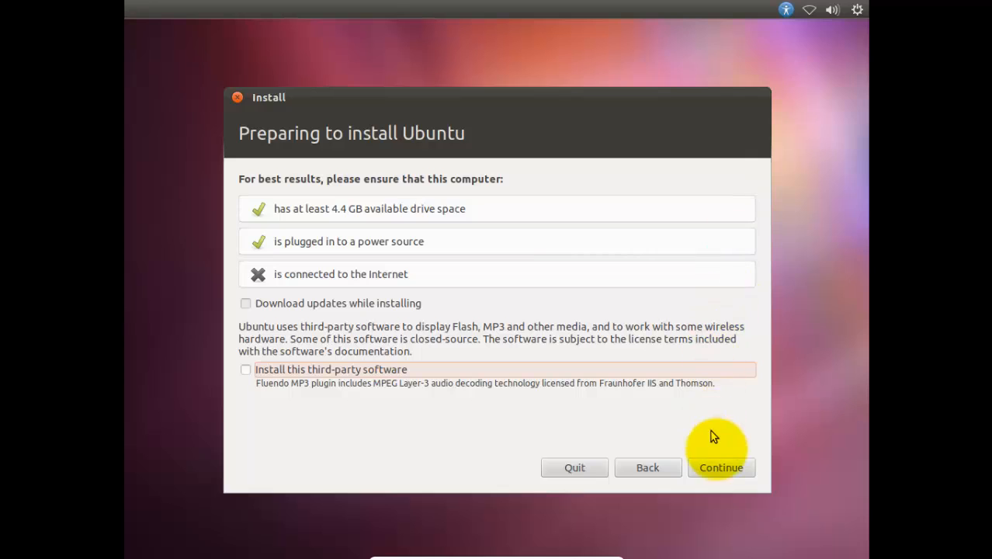
click(730, 467)
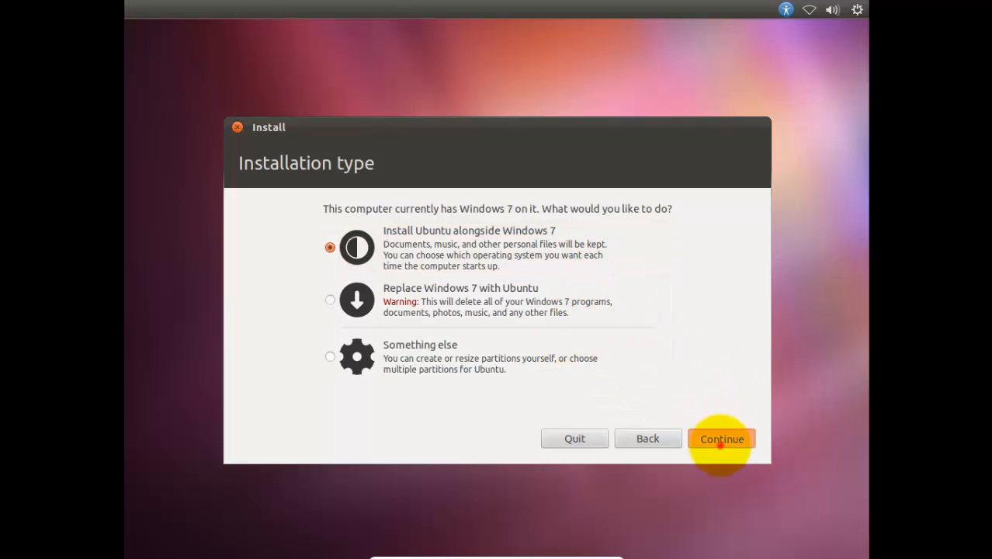
Step: Choose to install Ubuntu alongside Windows 7 with the suggested 11.6 GB allocation and write the partition changes to disk
click(718, 438)
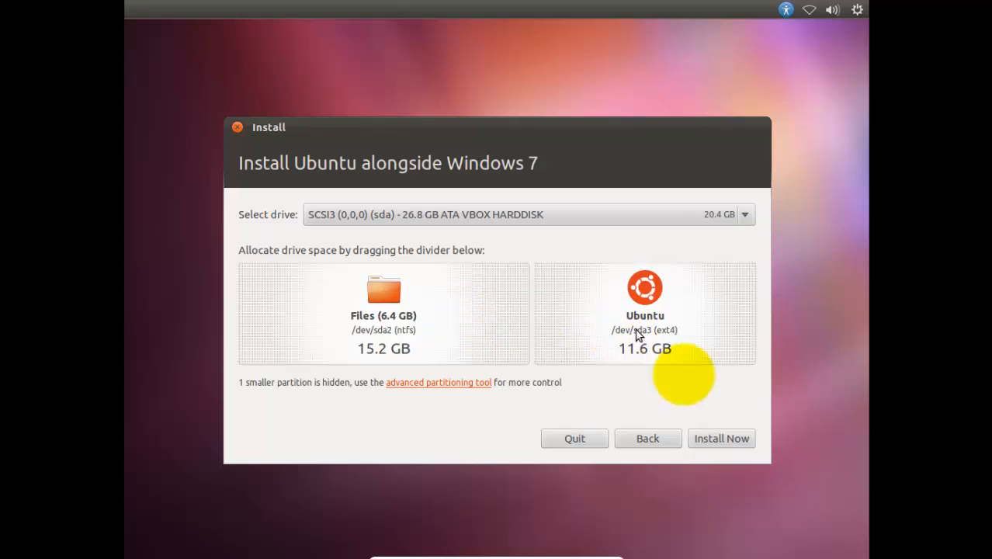
click(722, 438)
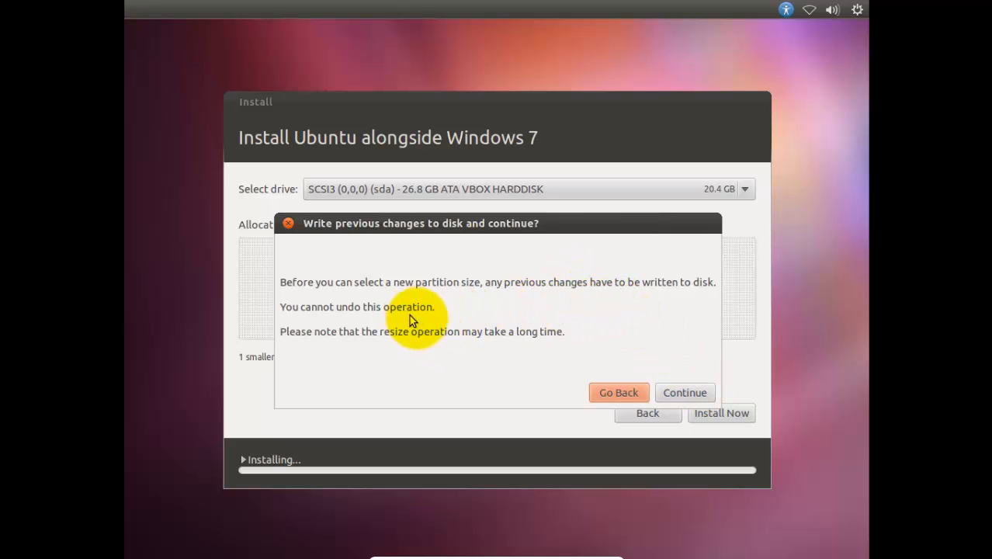
click(669, 392)
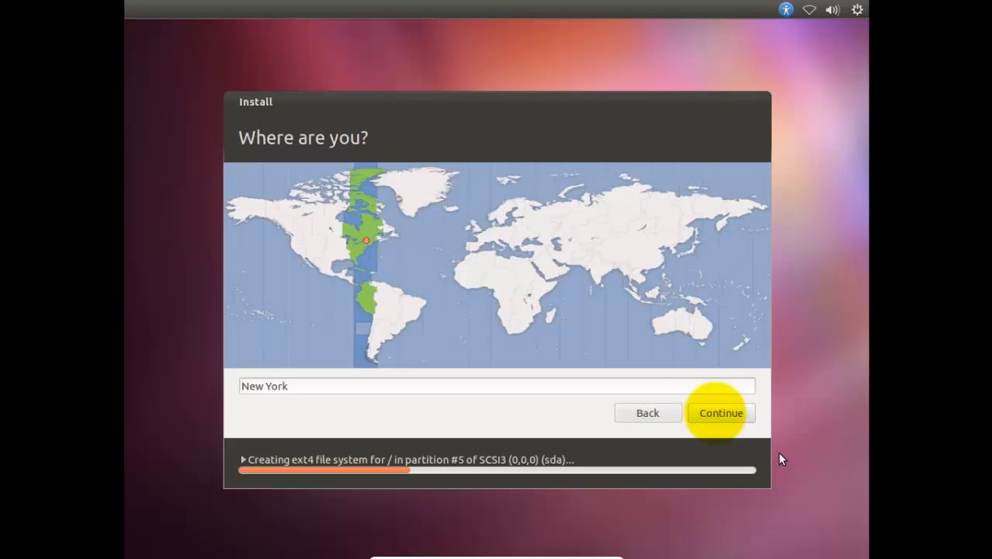
Step: Set the location to Jakarta and accept the English (US) keyboard layout
click(644, 298)
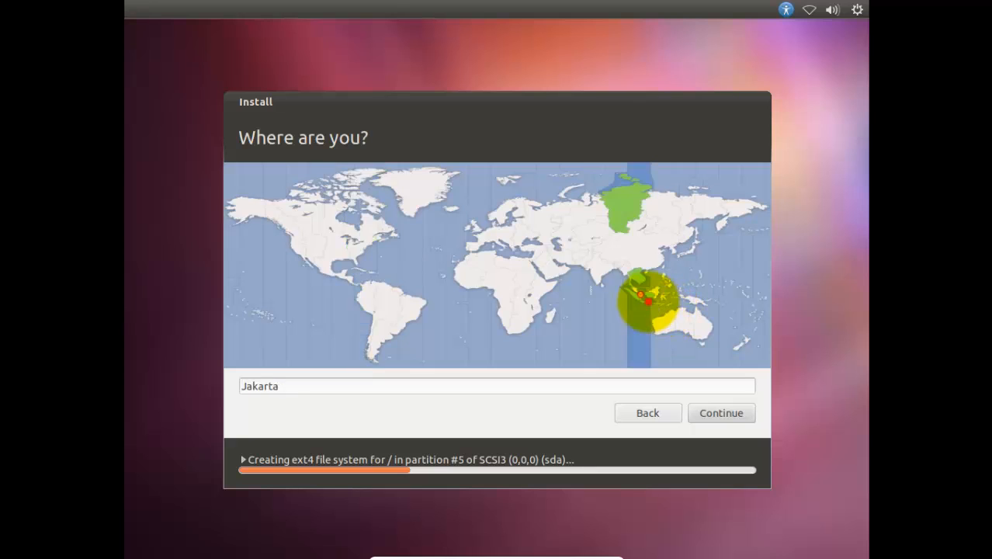
click(718, 412)
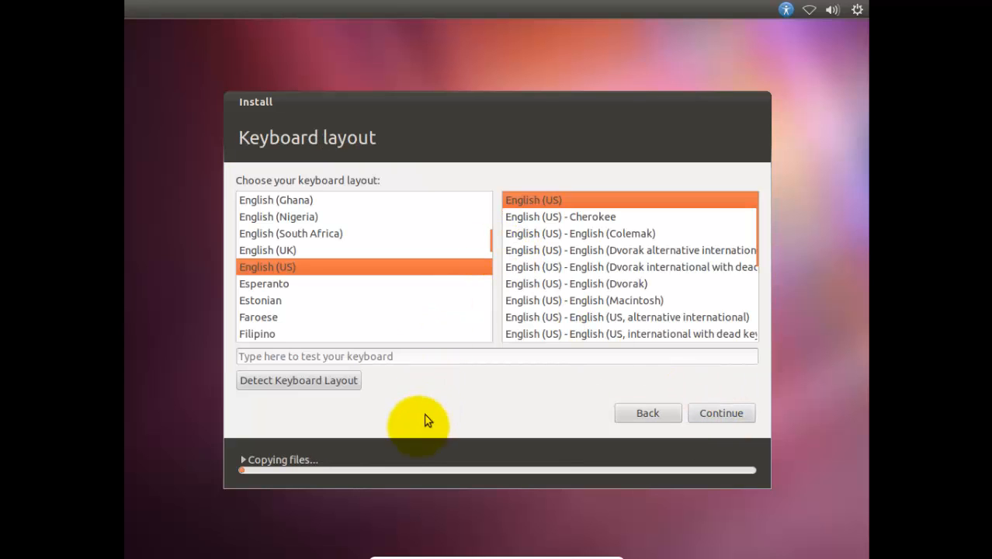
click(728, 417)
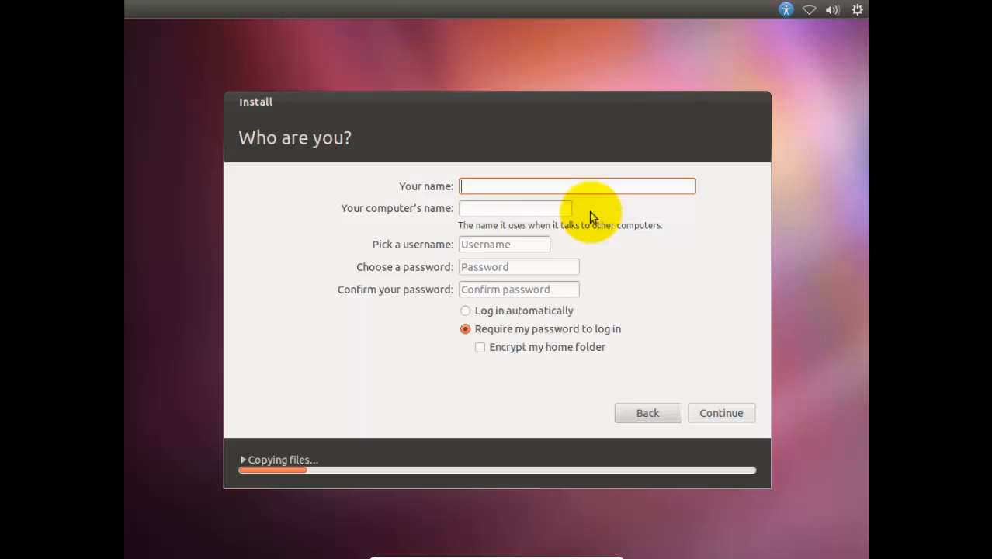
Step: Fill in the account's name, enter and confirm the account password, and choose to log in automatically
text(Aziz)
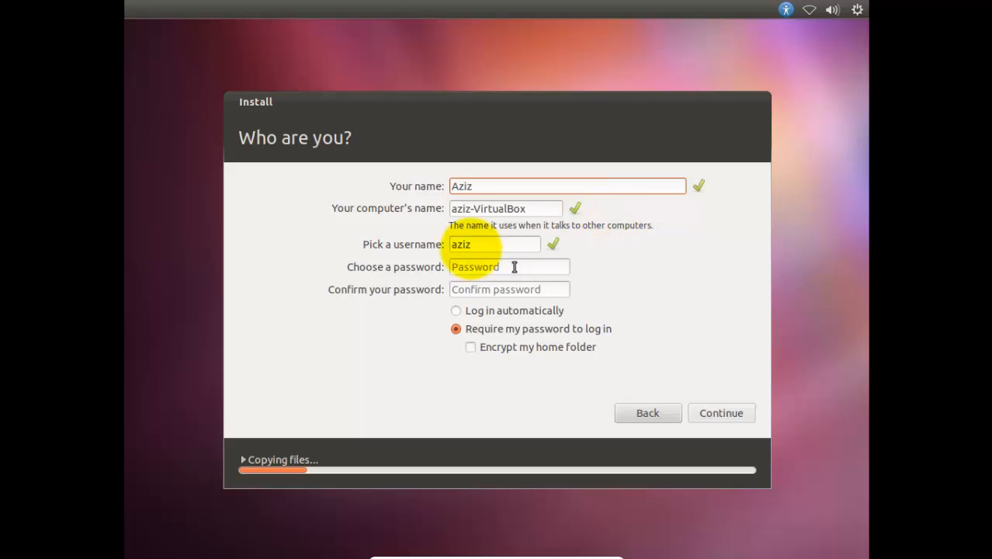
click(483, 267)
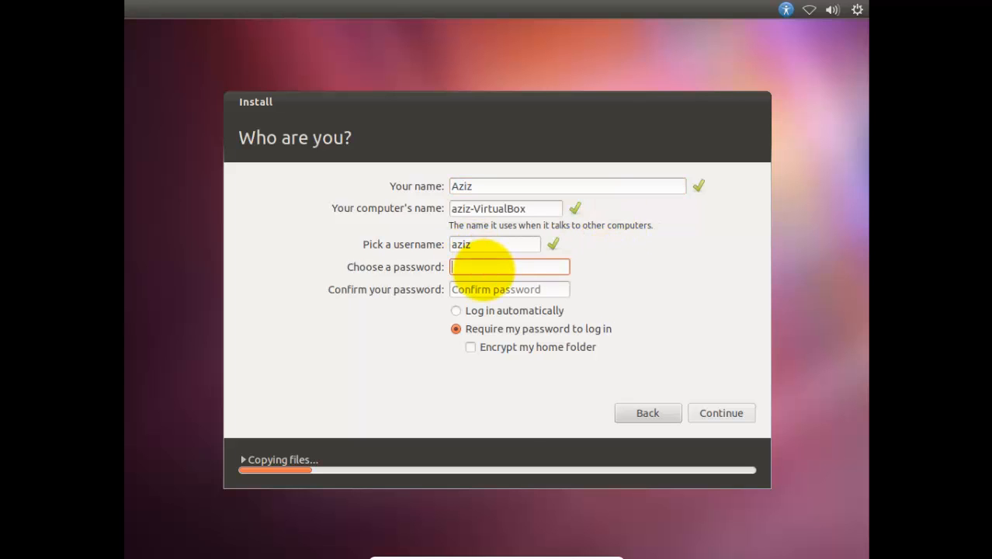
text(a)
key(Tab)
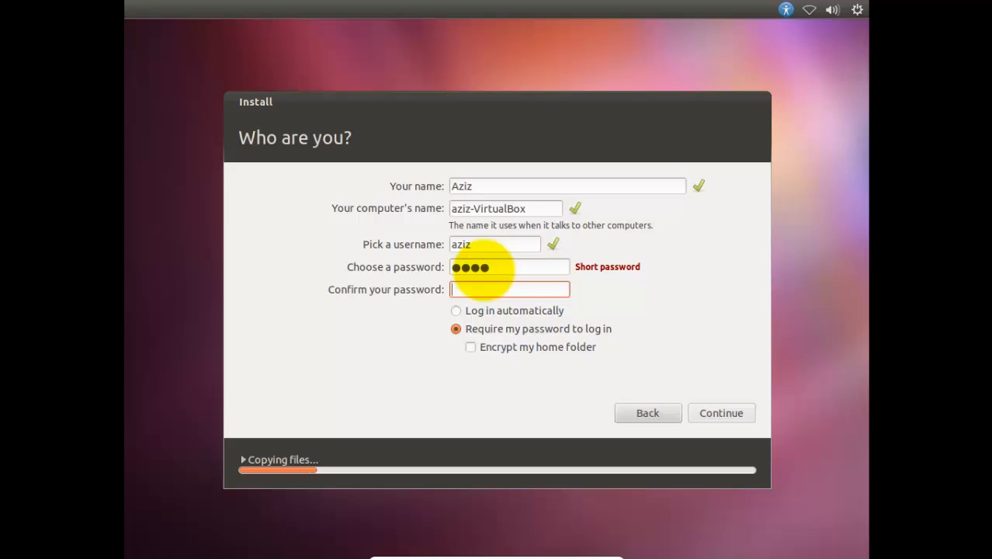
text(aaaa)
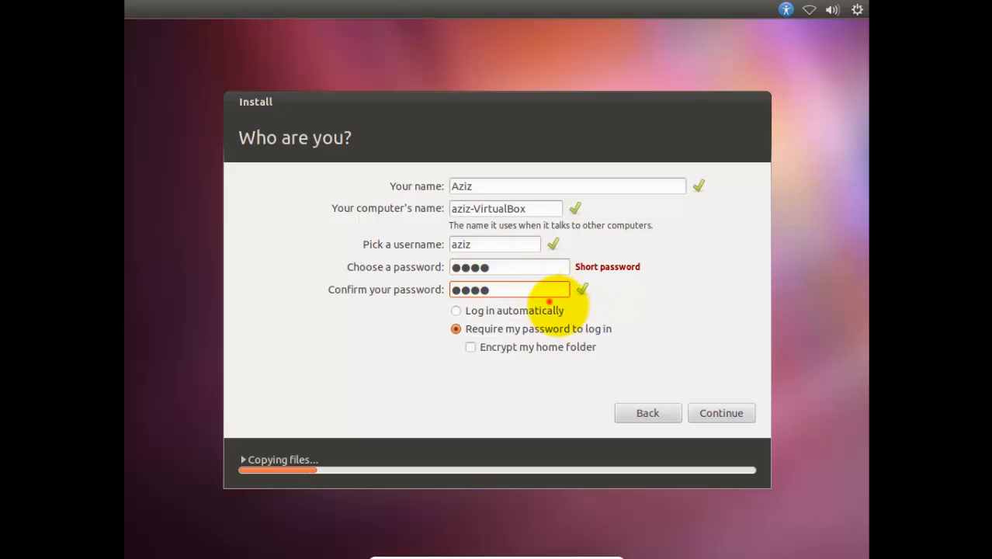
click(553, 309)
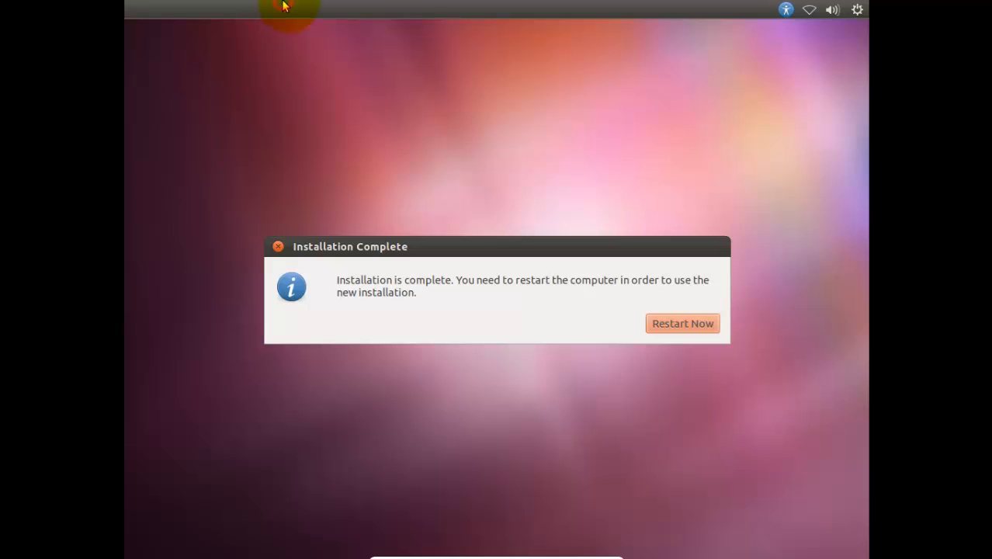
Step: Restart the computer to finish the installation and boot the entry Ubuntu, with Linux 3.0.0-12-generic
click(685, 323)
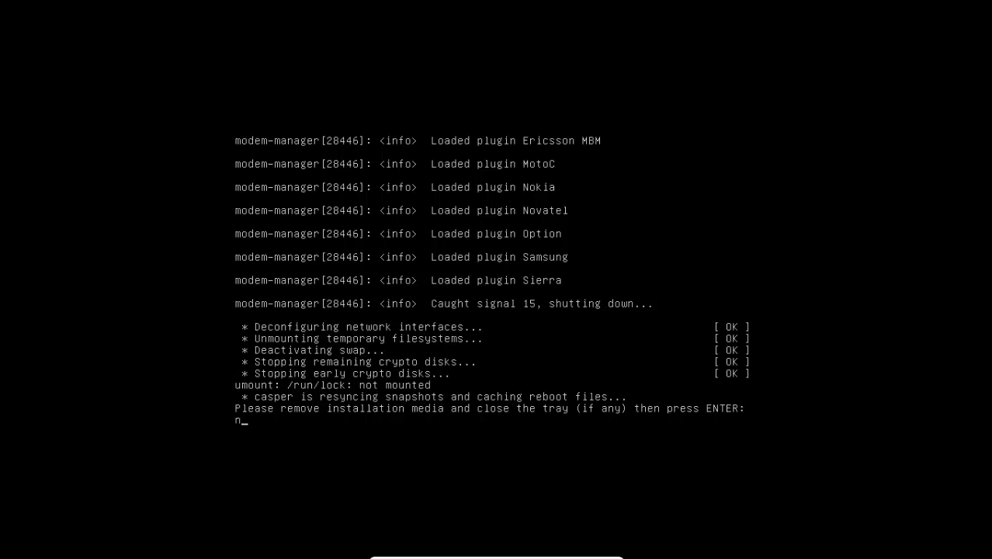
key(Return)
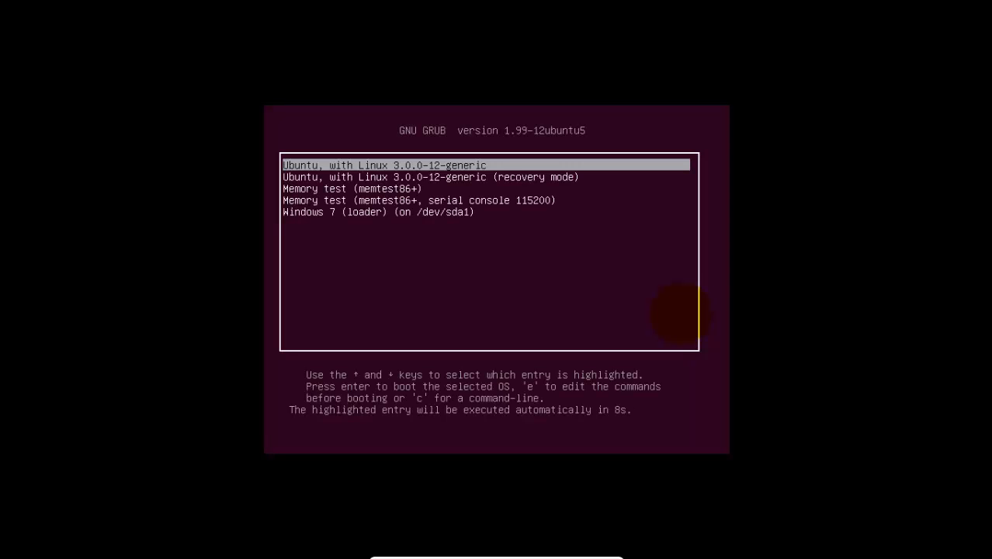
key(Down)
key(Down)
key(Down)
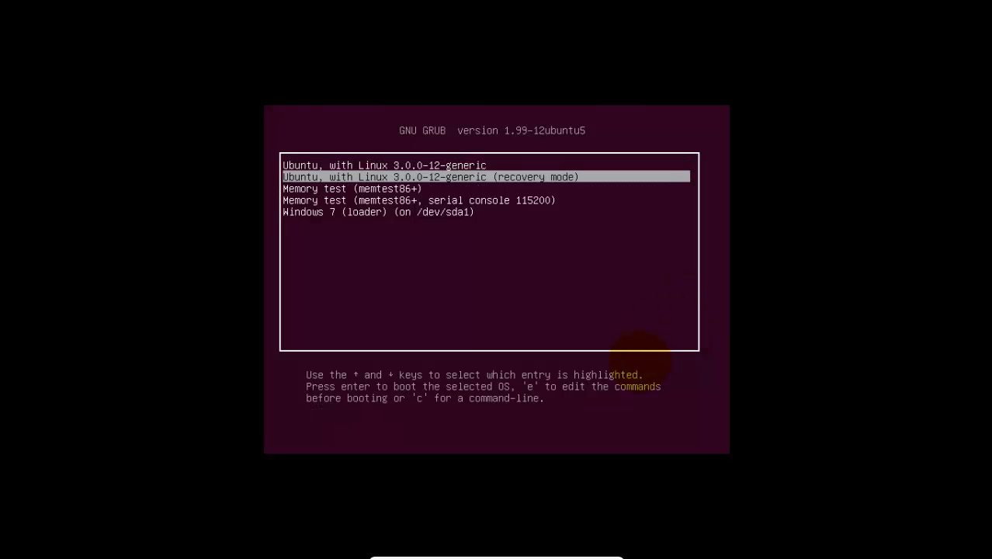
key(Up)
key(Up)
key(Up)
key(Return)
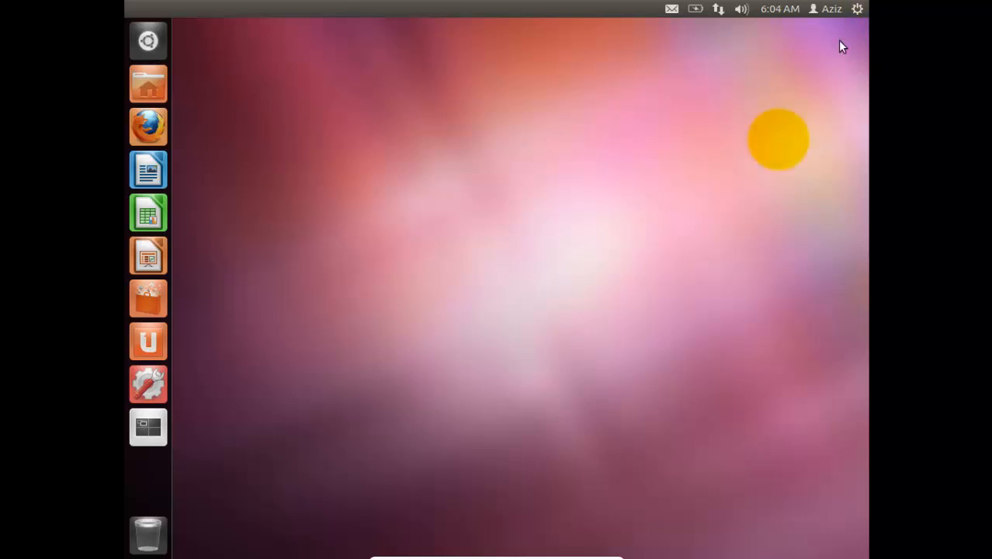
mouse_move(561, 552)
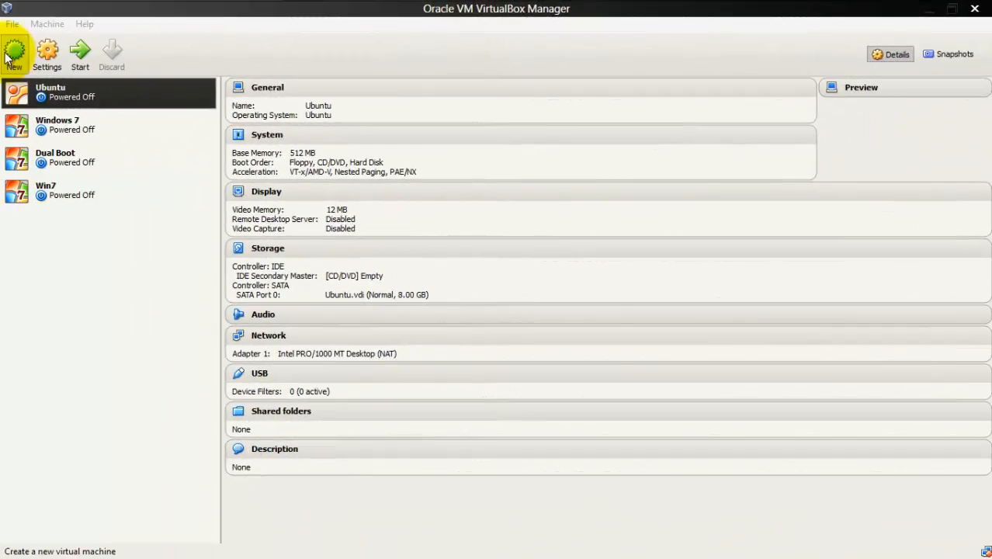
Step: Start a new virtual machine named DualBoot in VirtualBox Manager with type Linux and version Ubuntu
click(14, 53)
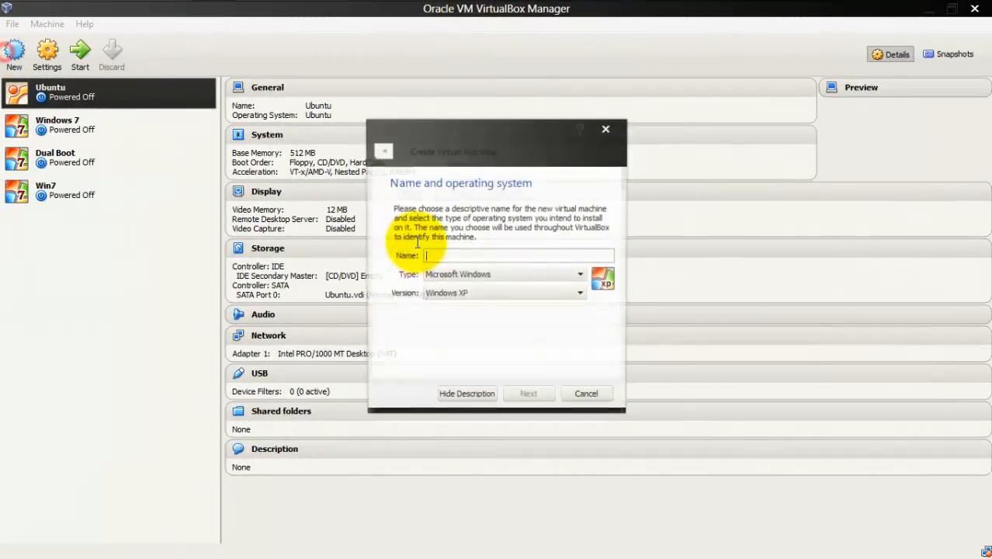
text(D)
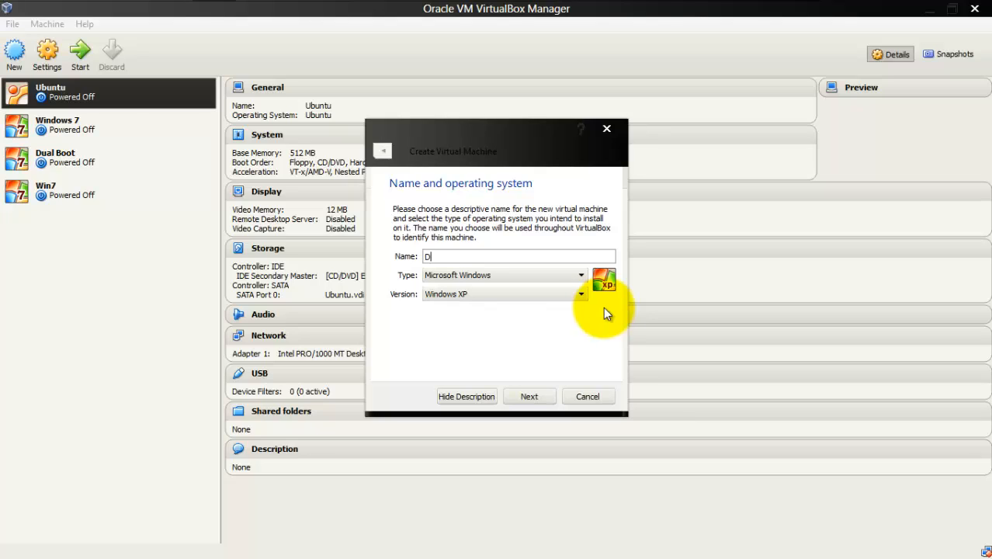
text(ualBoot)
click(541, 275)
click(531, 295)
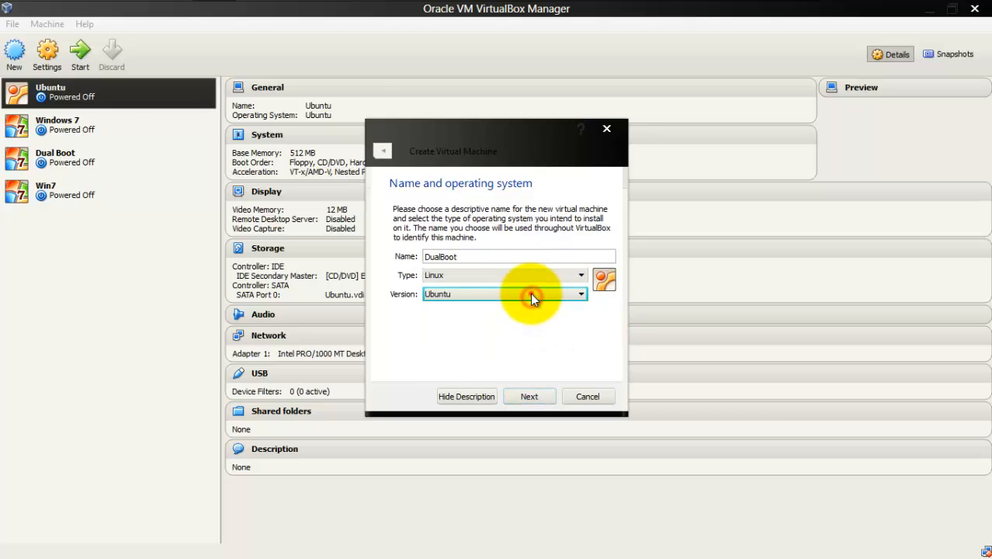
click(530, 292)
click(528, 289)
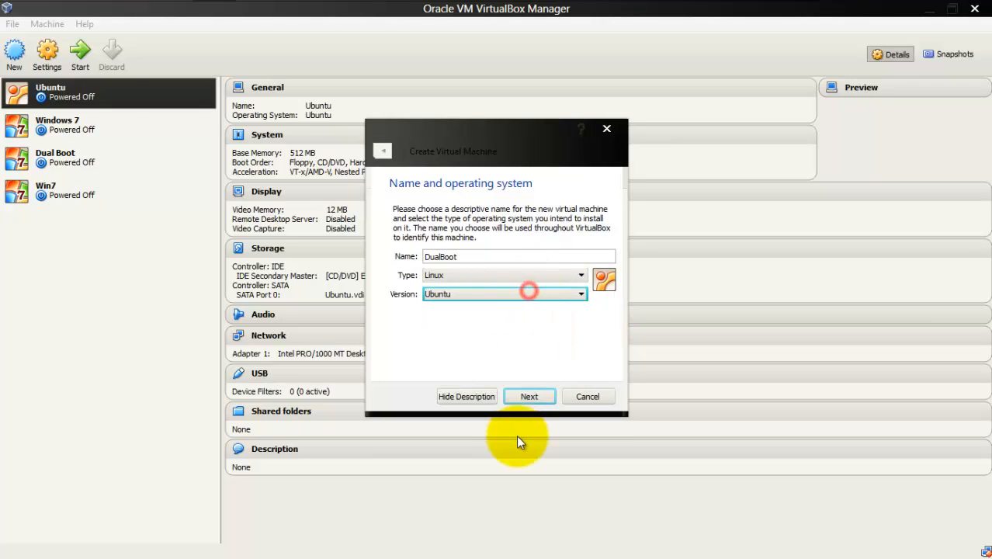
click(529, 396)
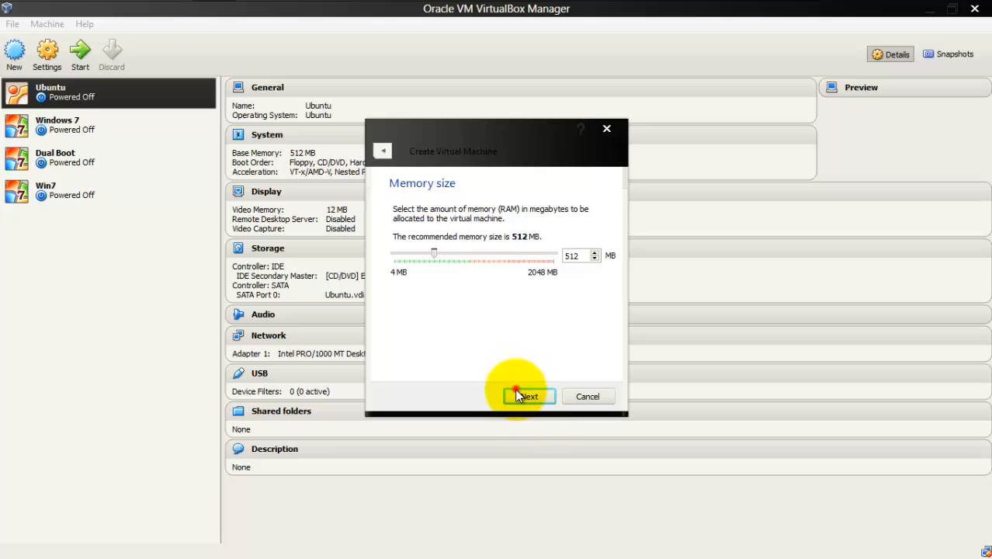
Step: Accept 512 MB of memory and create a 20 GB VDI virtual hard drive for the DualBoot machine
click(516, 395)
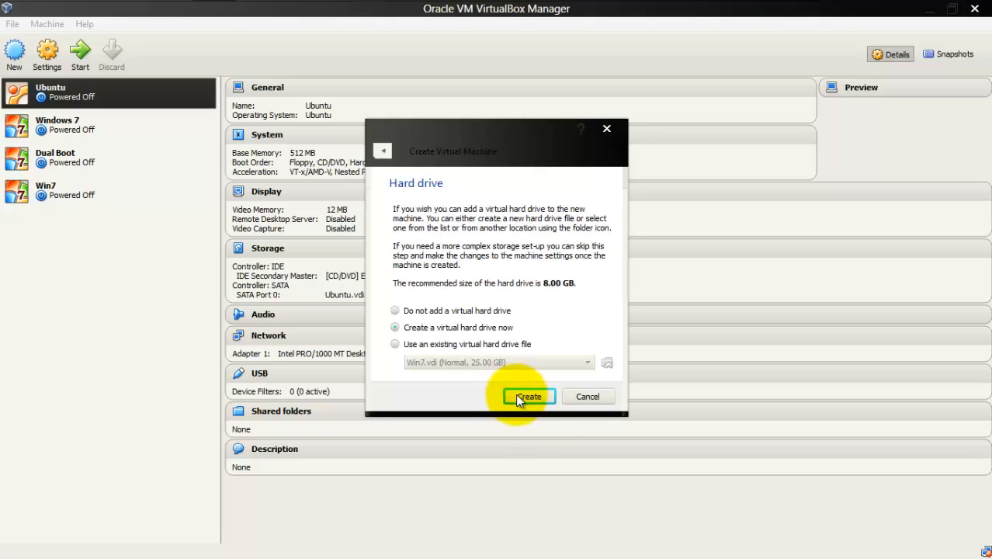
click(515, 394)
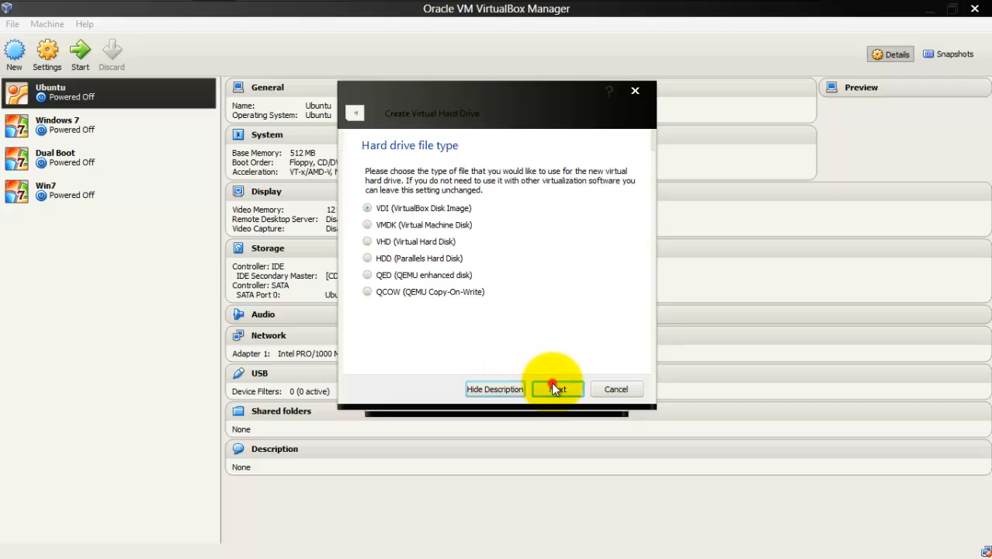
click(553, 388)
click(550, 386)
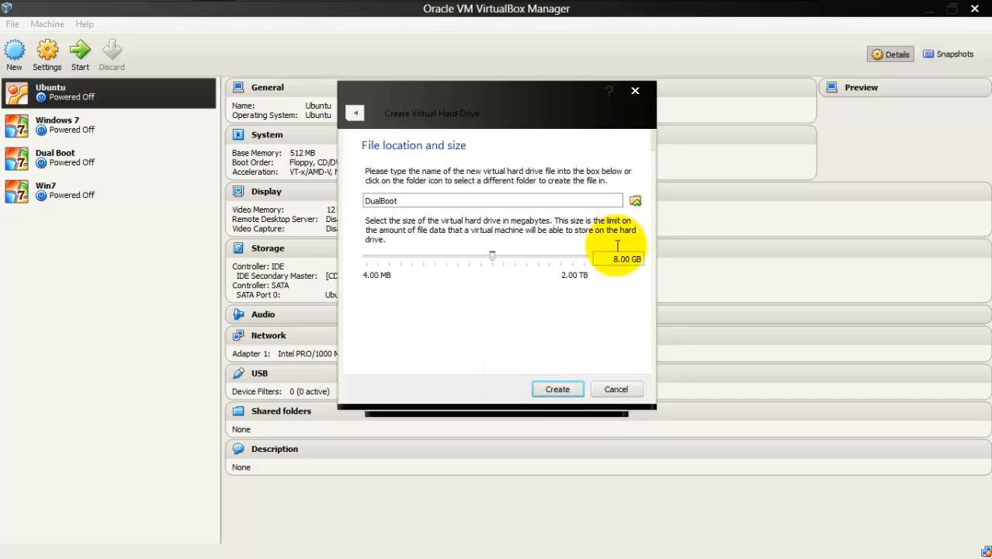
click(615, 256)
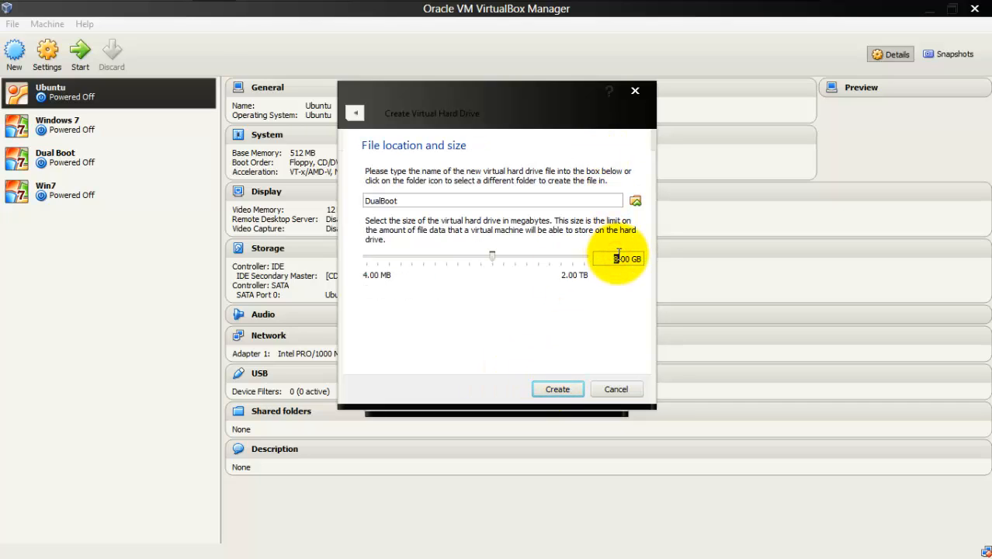
click(576, 391)
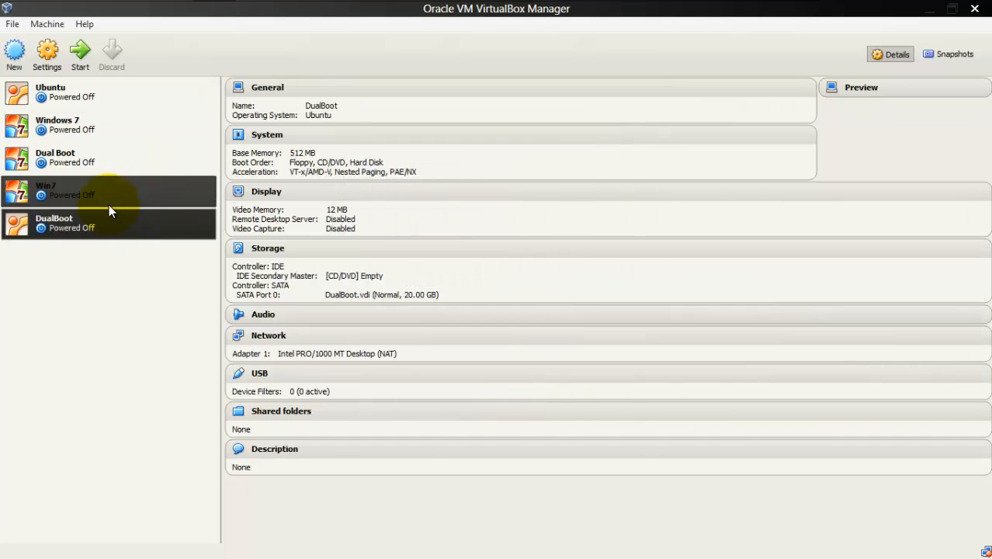
Step: Start the DualBoot machine from ubuntu-11.10-desktop-i386.iso and switch its display to fullscreen
click(92, 65)
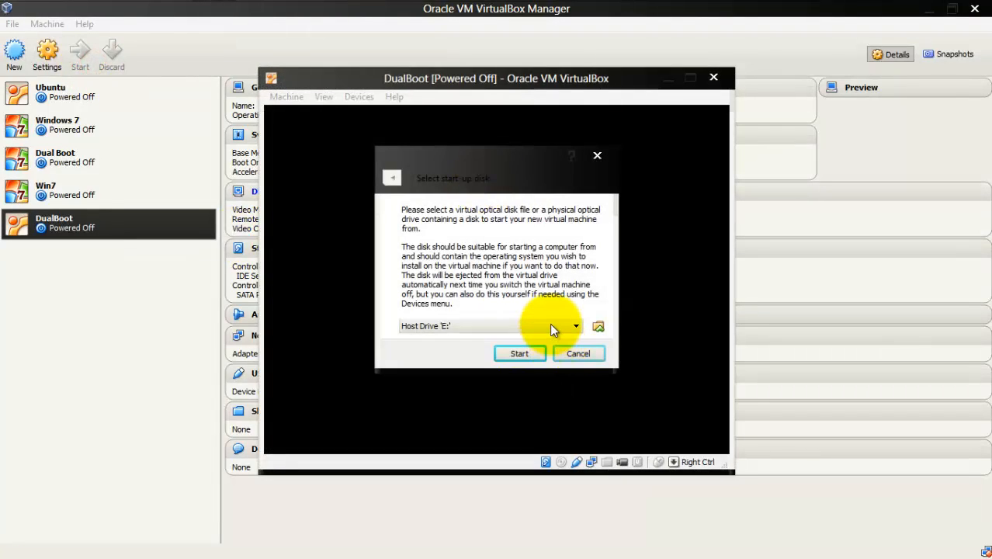
click(549, 322)
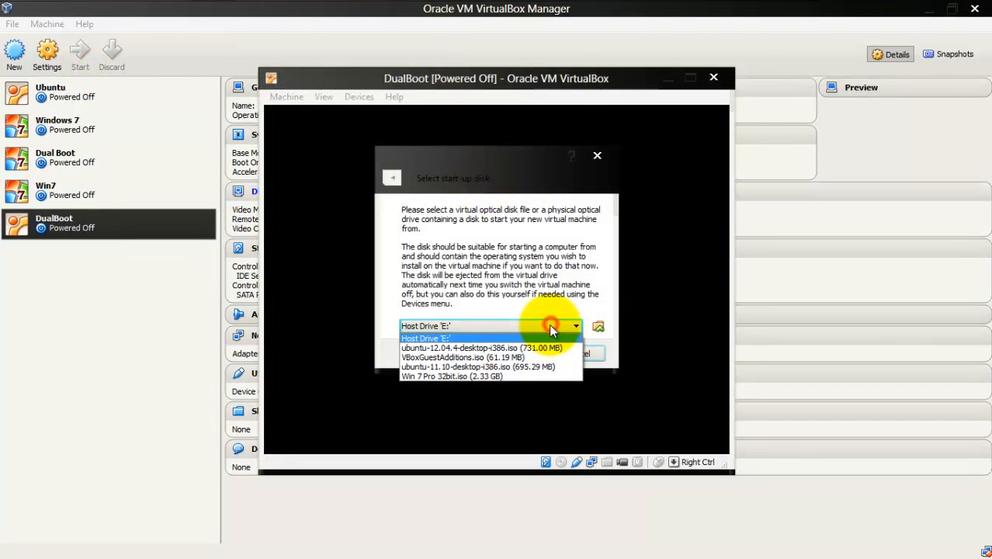
click(525, 371)
click(521, 355)
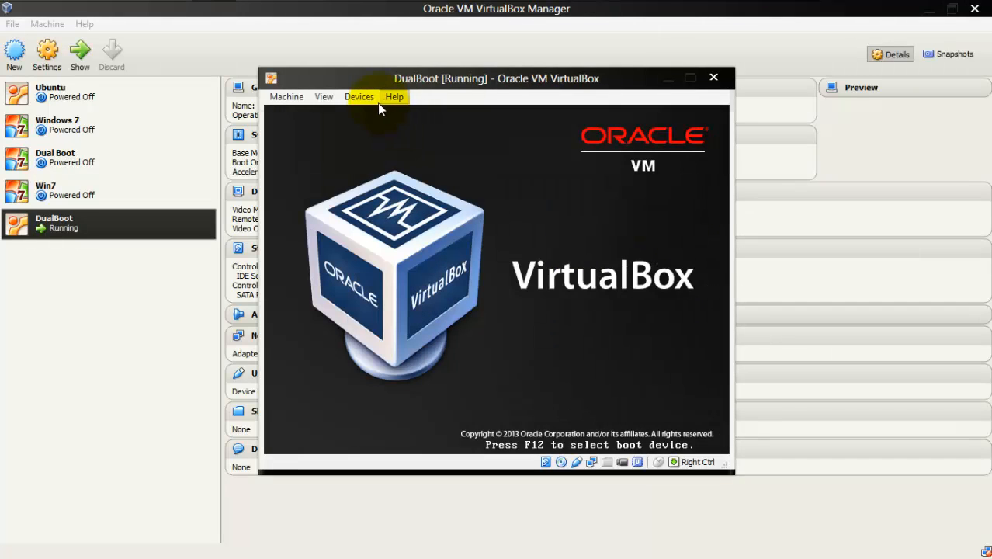
click(325, 97)
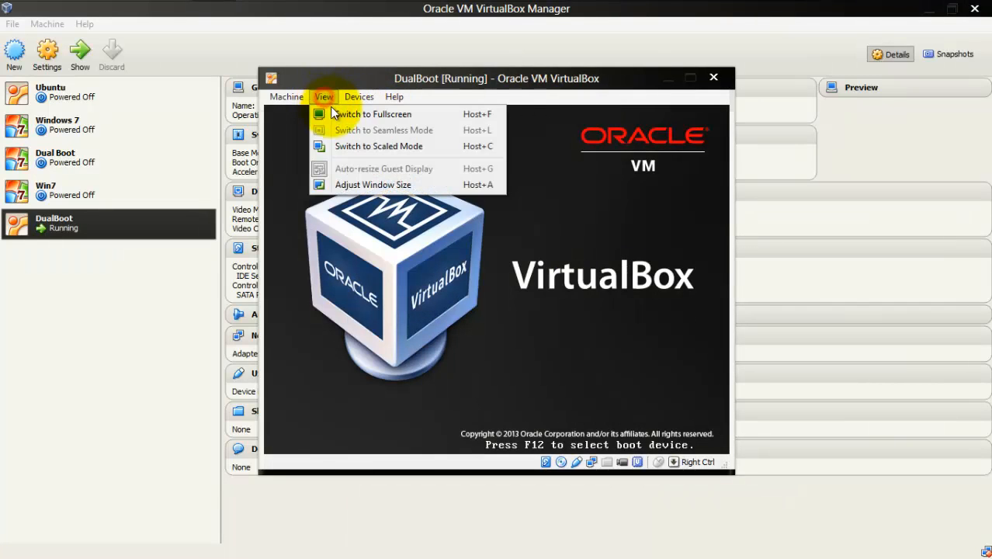
click(337, 114)
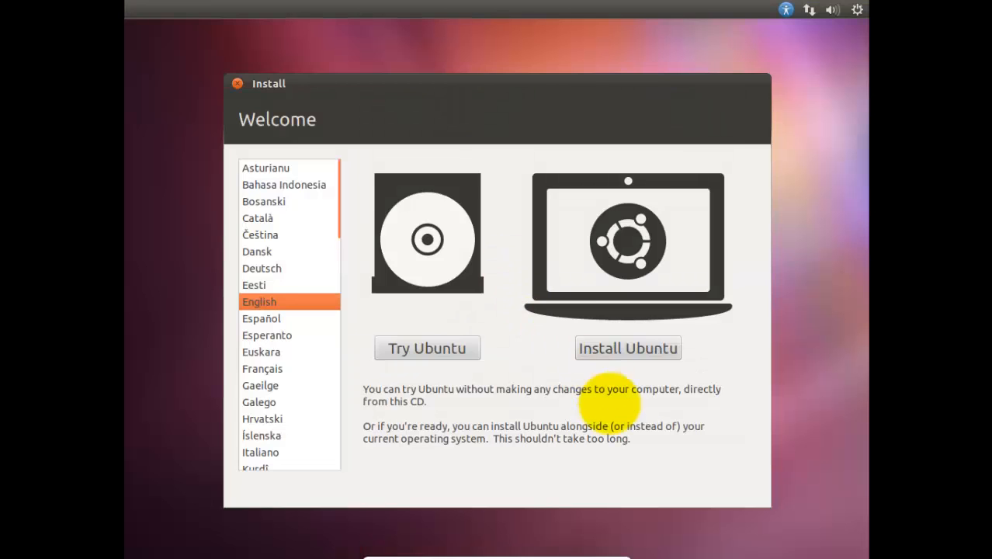
Step: Start the Ubuntu installation in English and disconnect the wired network before continuing past the preparation page
click(597, 358)
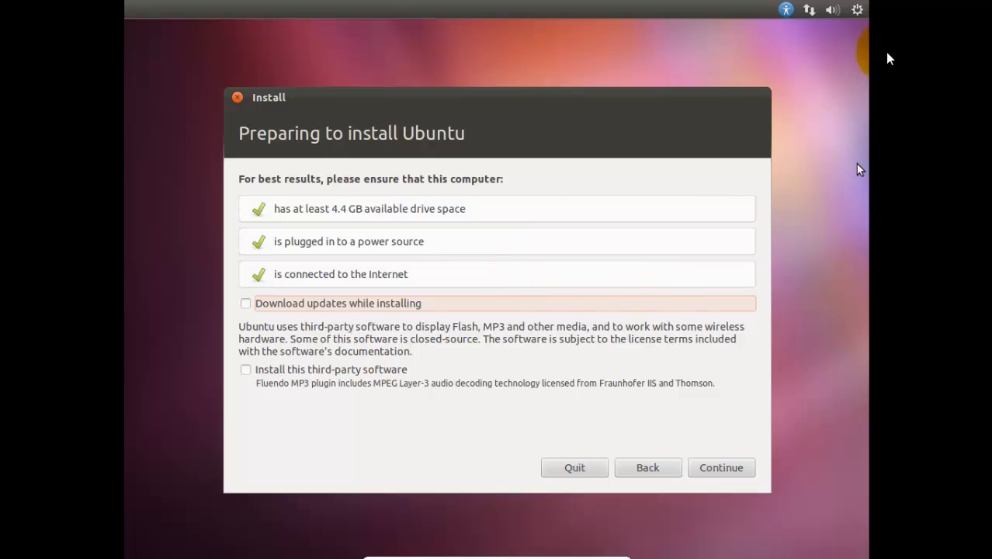
click(809, 9)
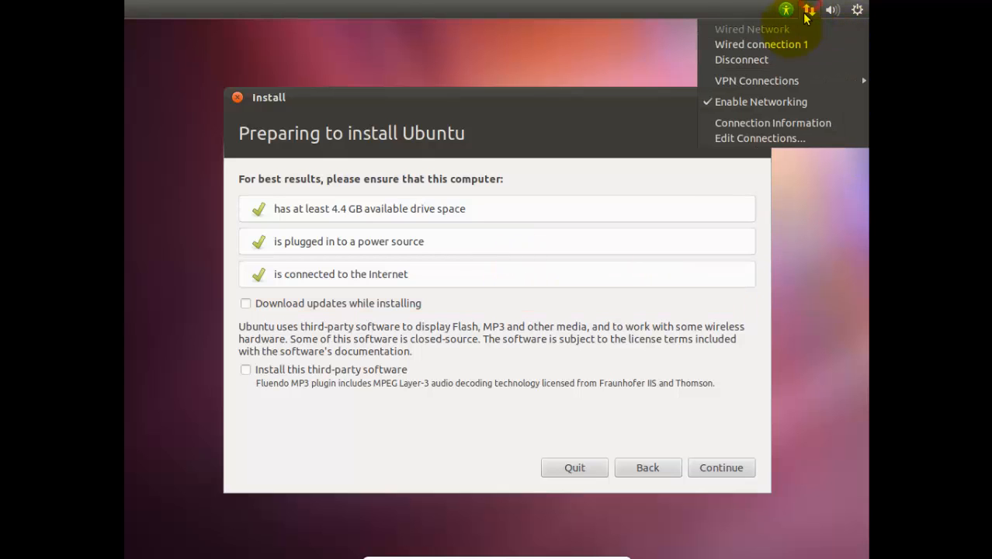
click(773, 62)
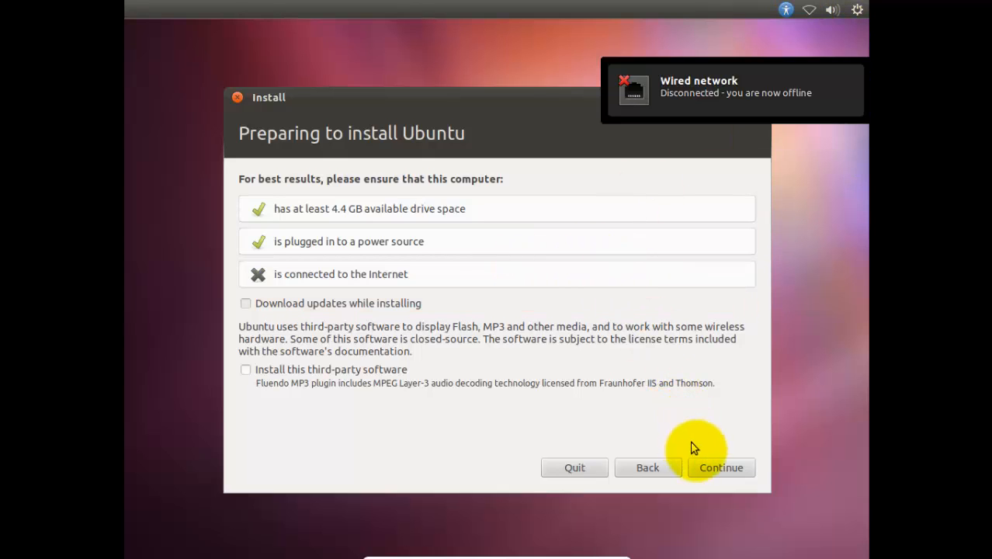
click(701, 463)
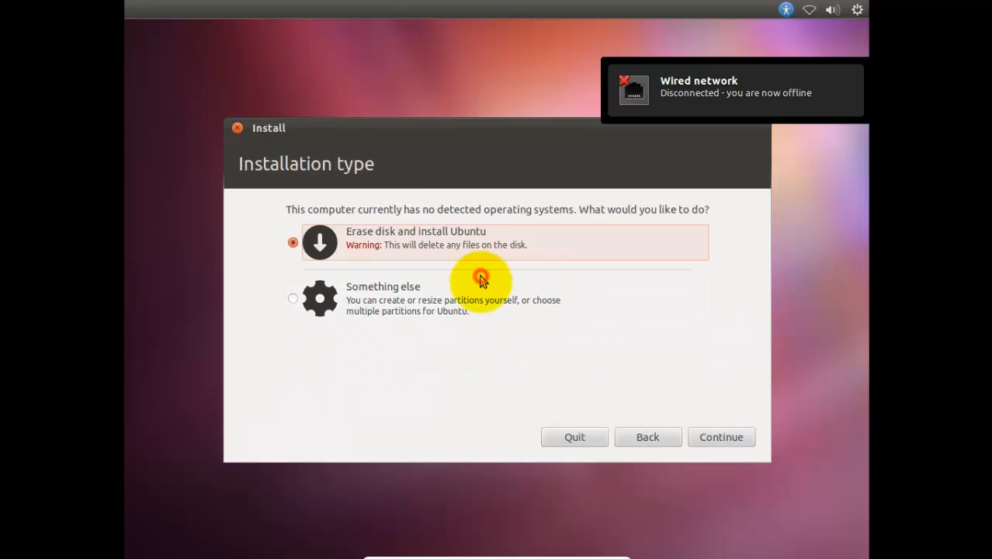
Step: Choose the Something else installation type and create a new empty partition table on /dev/sda
click(481, 288)
click(721, 436)
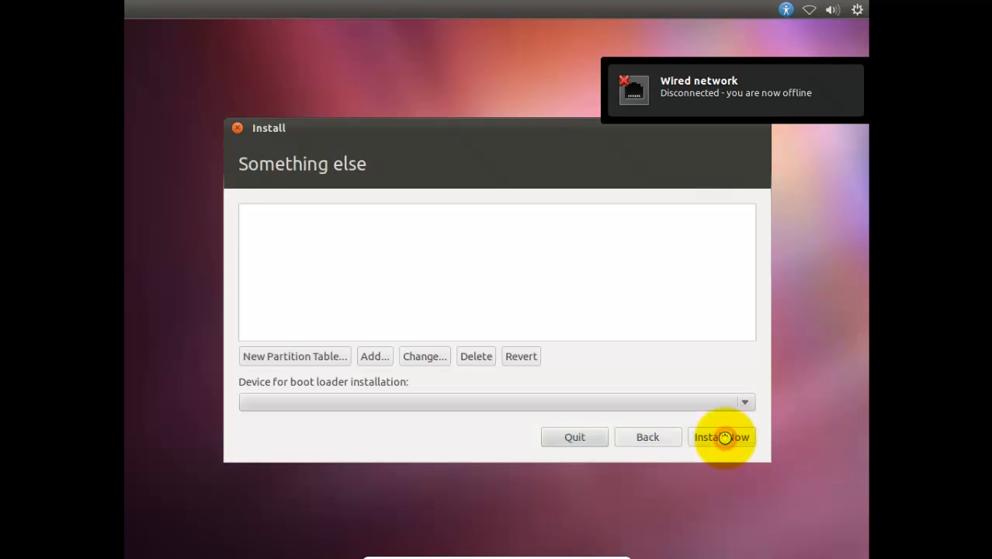
click(310, 354)
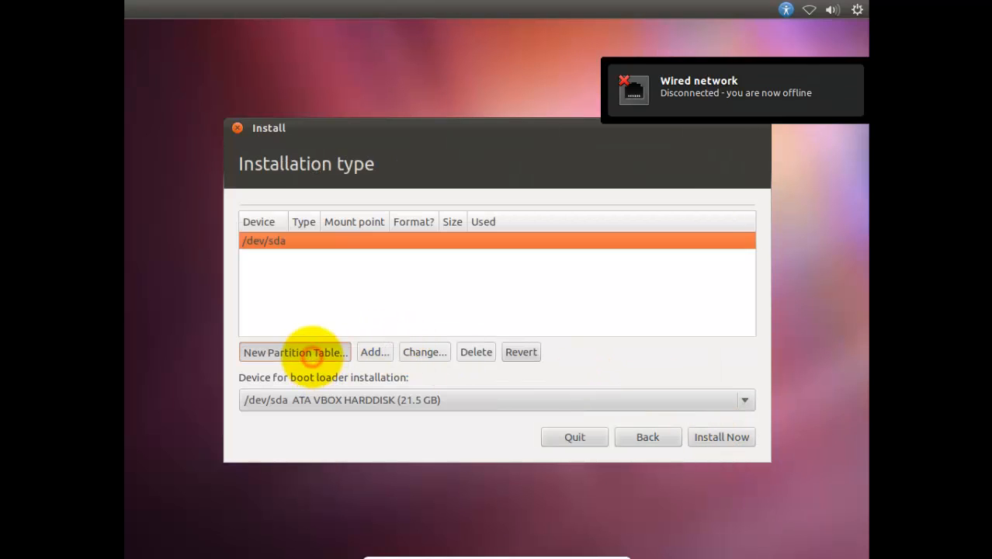
click(684, 395)
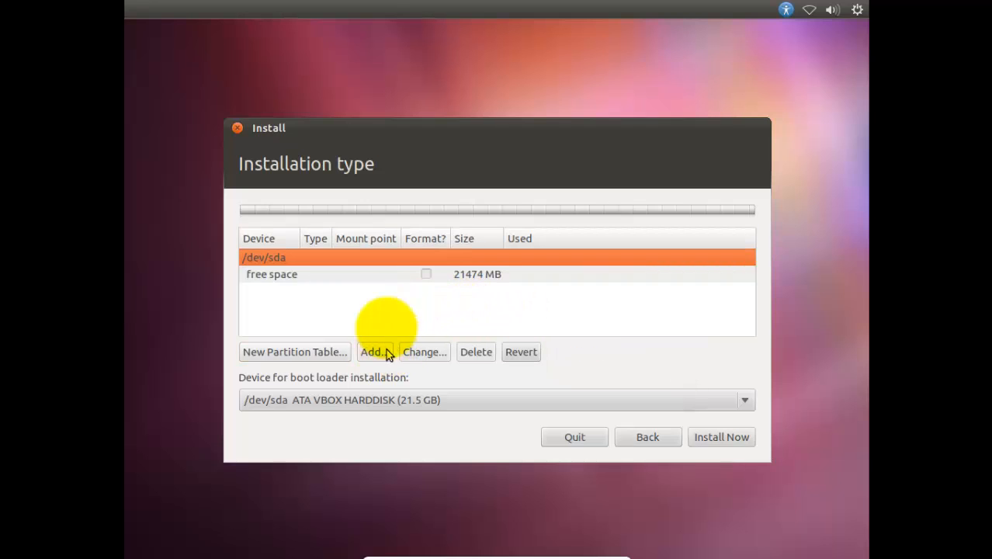
Step: Create a primary 8474 MB partition at the beginning of the free space, using Ext4 journaling file system with mount point /
click(384, 277)
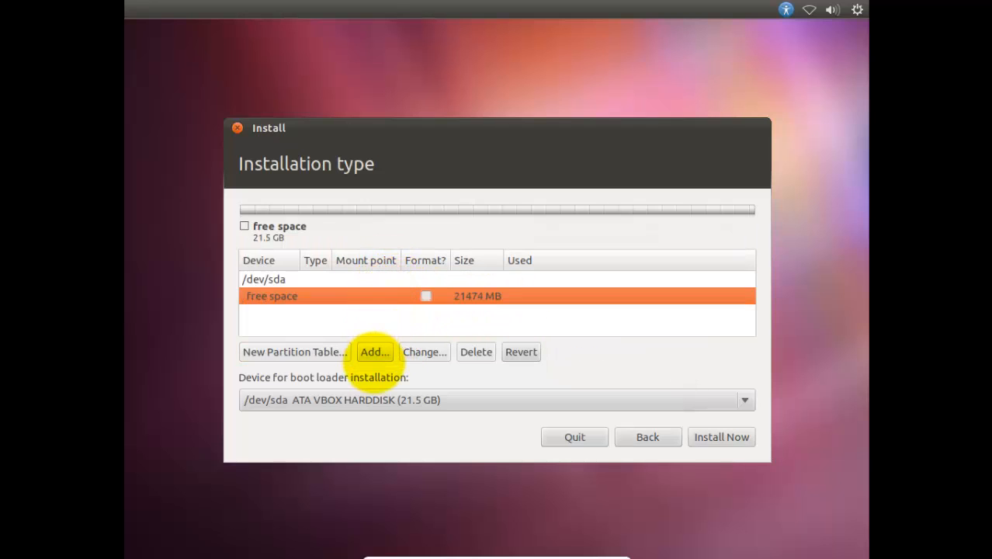
click(373, 352)
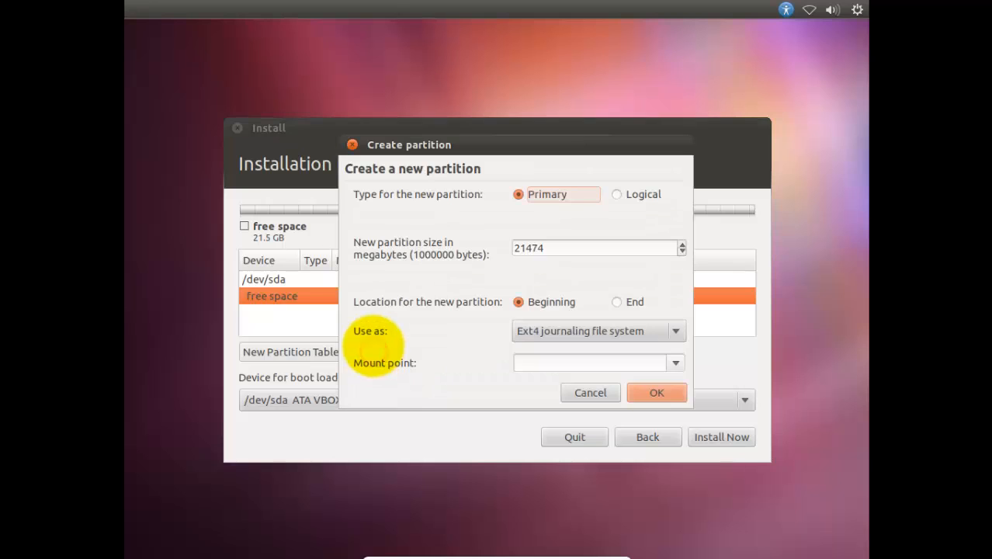
click(528, 249)
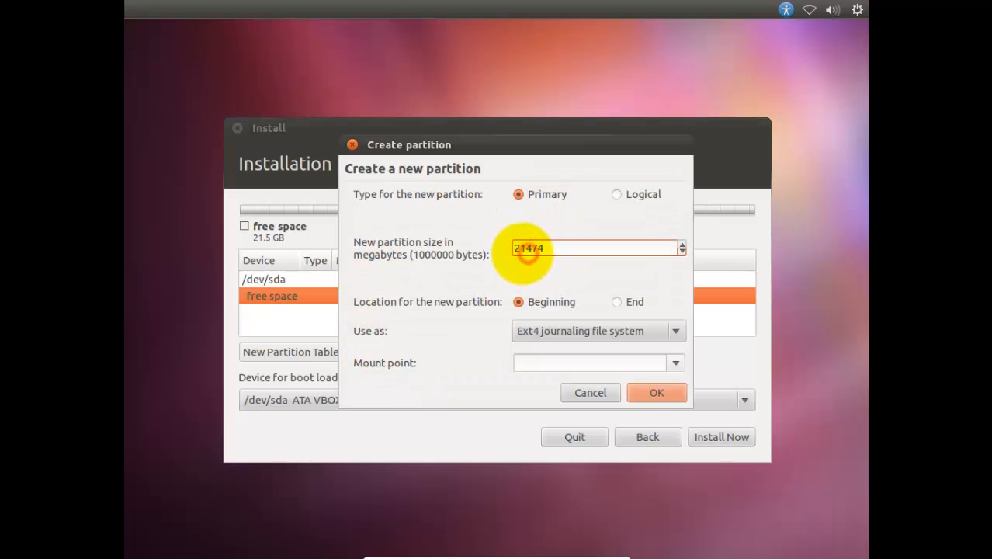
drag(514, 248, 490, 244)
click(525, 251)
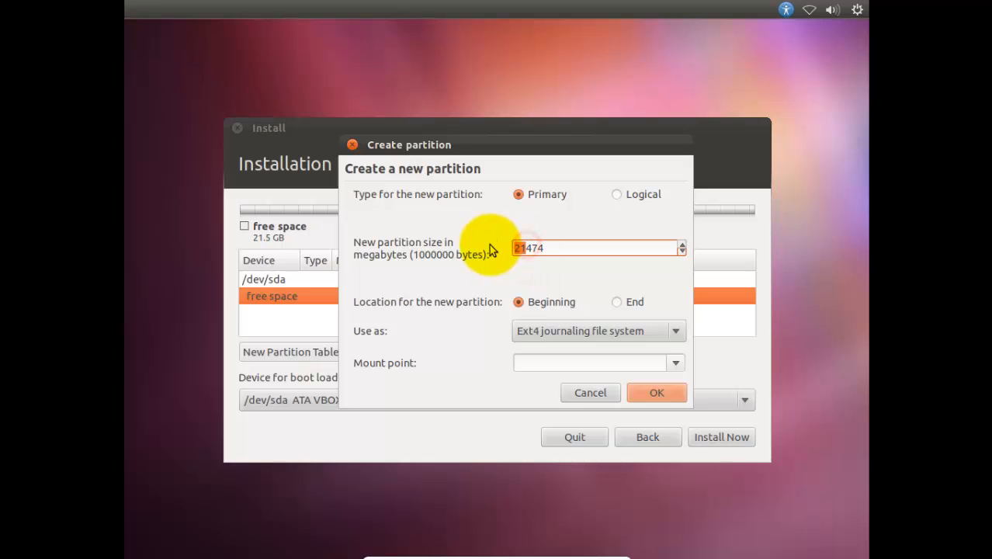
text(8)
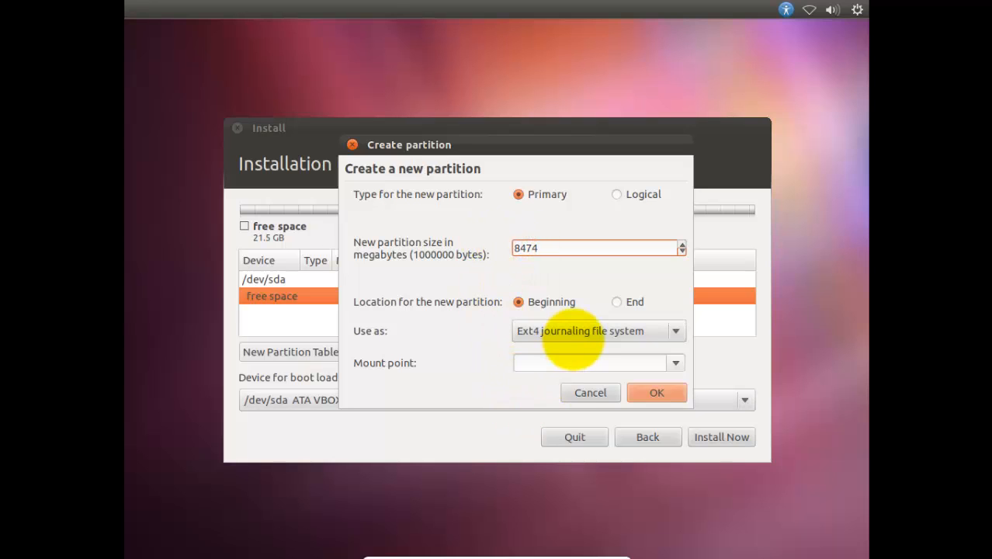
click(572, 339)
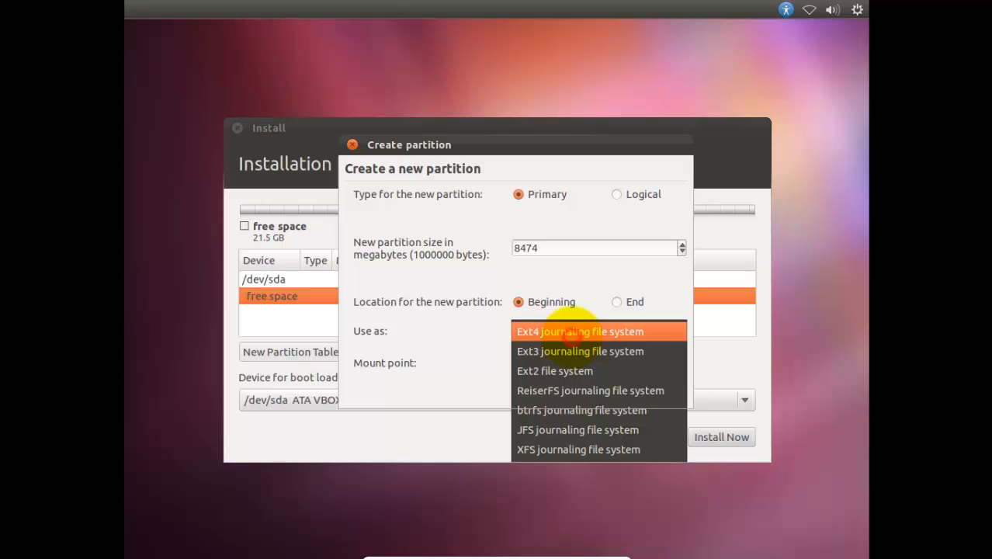
click(575, 329)
click(676, 362)
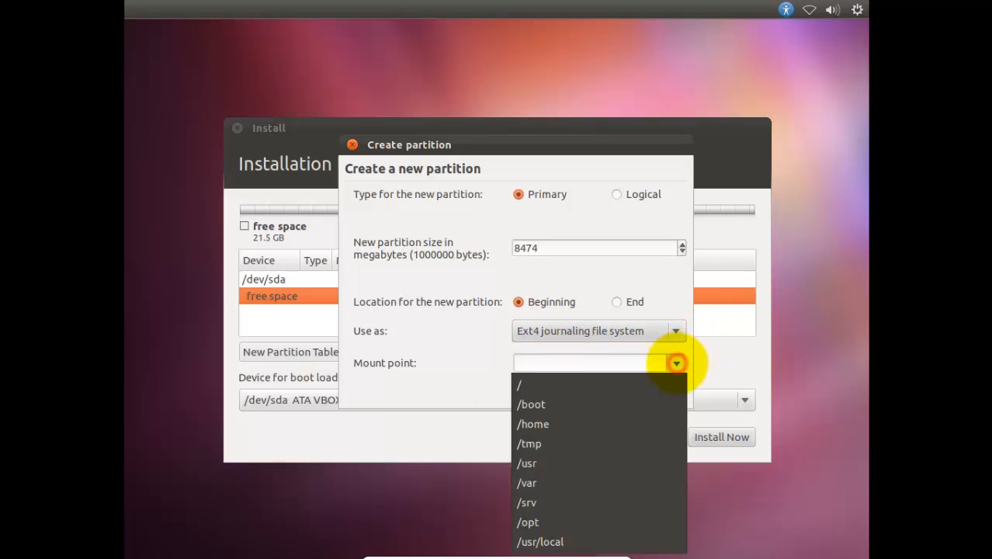
click(665, 380)
click(643, 392)
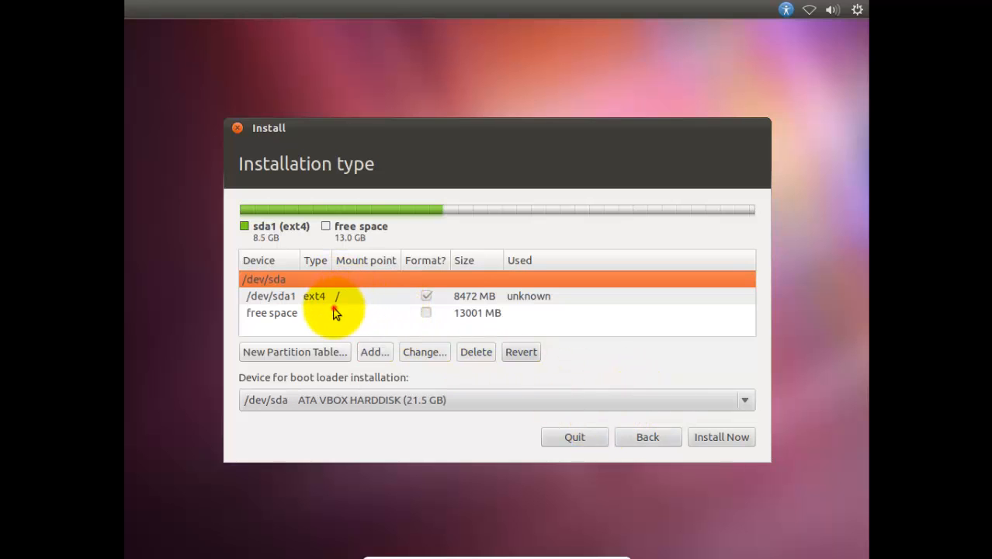
Step: Create a logical 3001 MB partition at the beginning of the remaining free space and use it as swap area
click(337, 313)
click(366, 351)
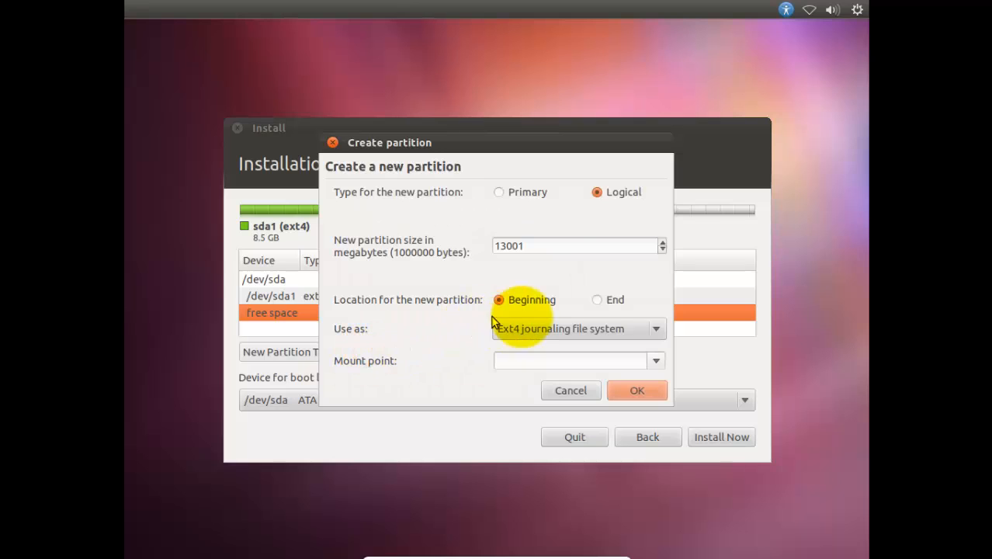
drag(505, 246, 485, 247)
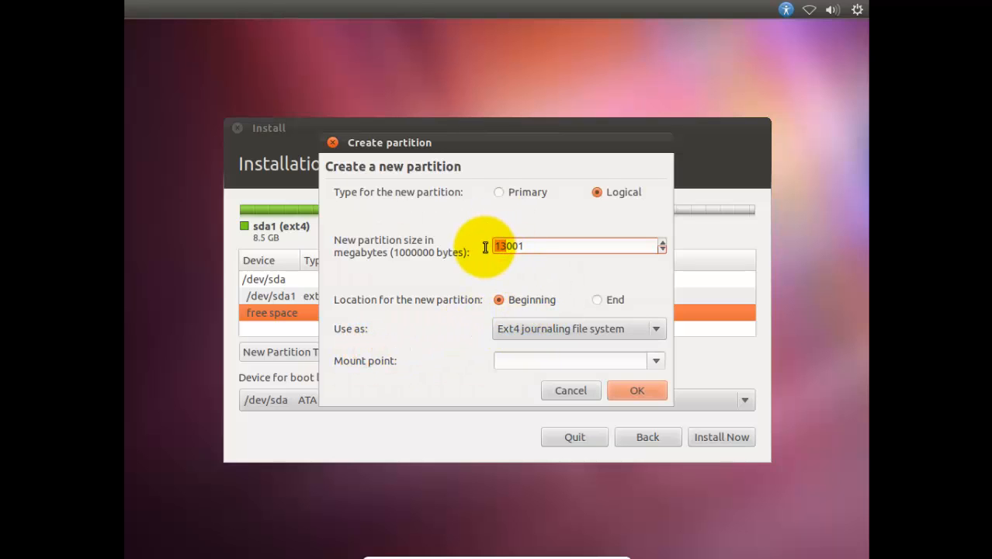
text(3)
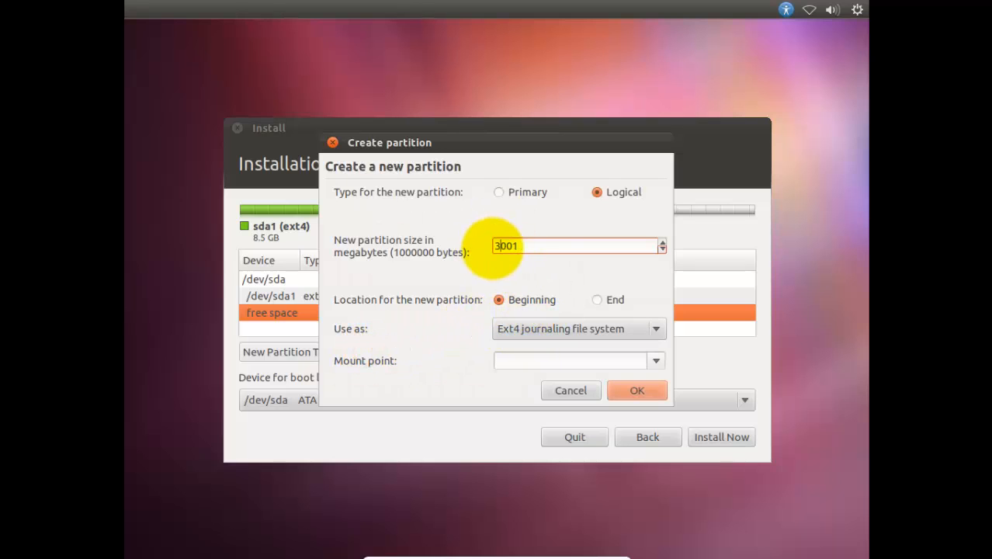
click(642, 324)
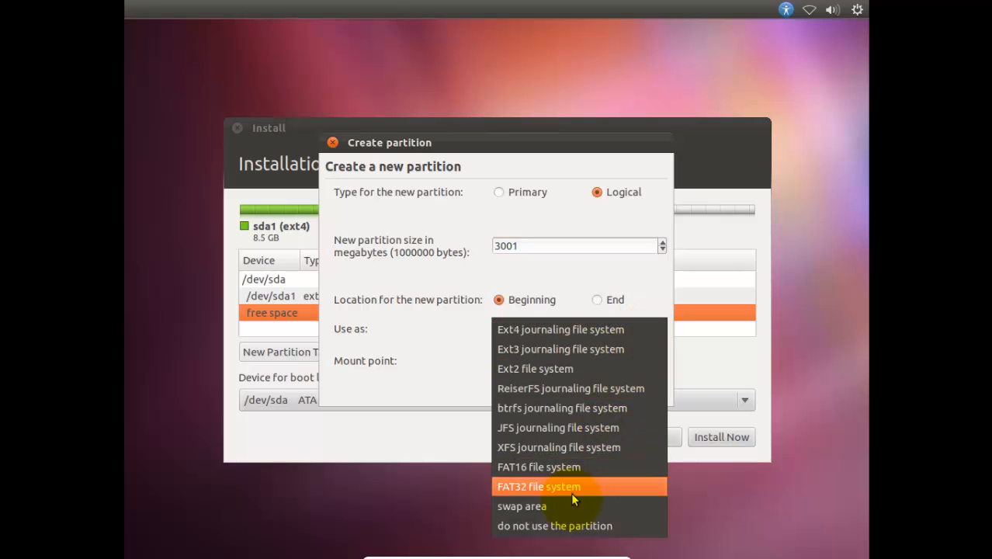
click(562, 504)
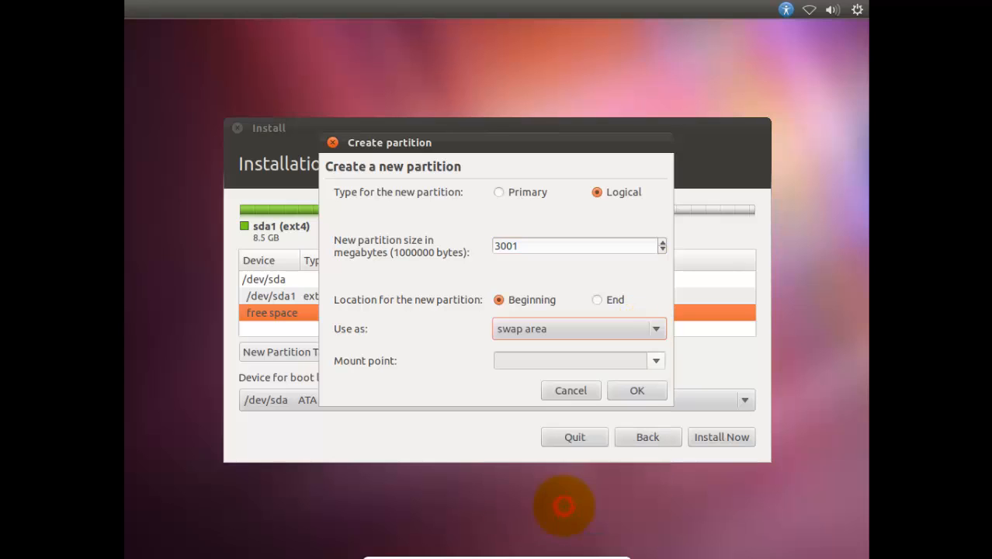
click(652, 367)
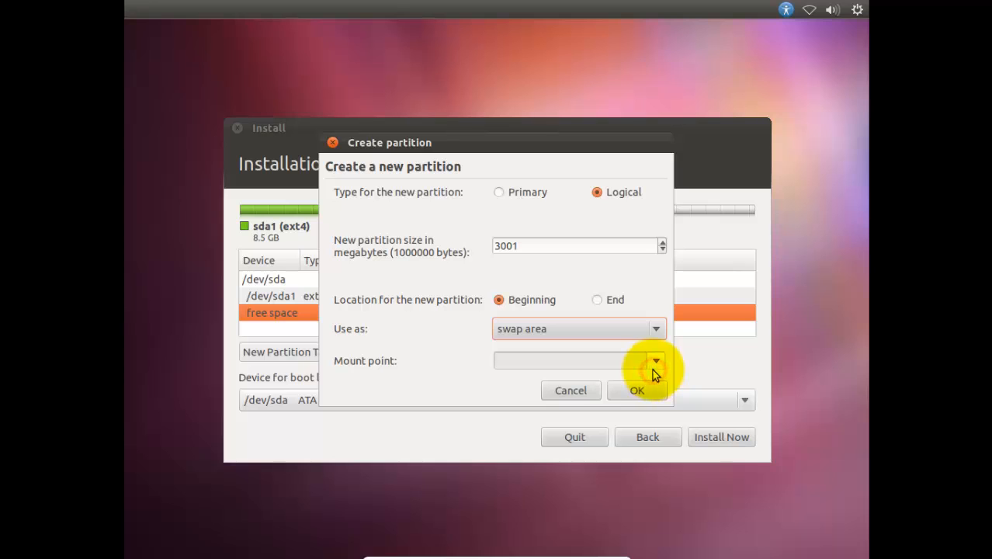
click(653, 366)
click(613, 391)
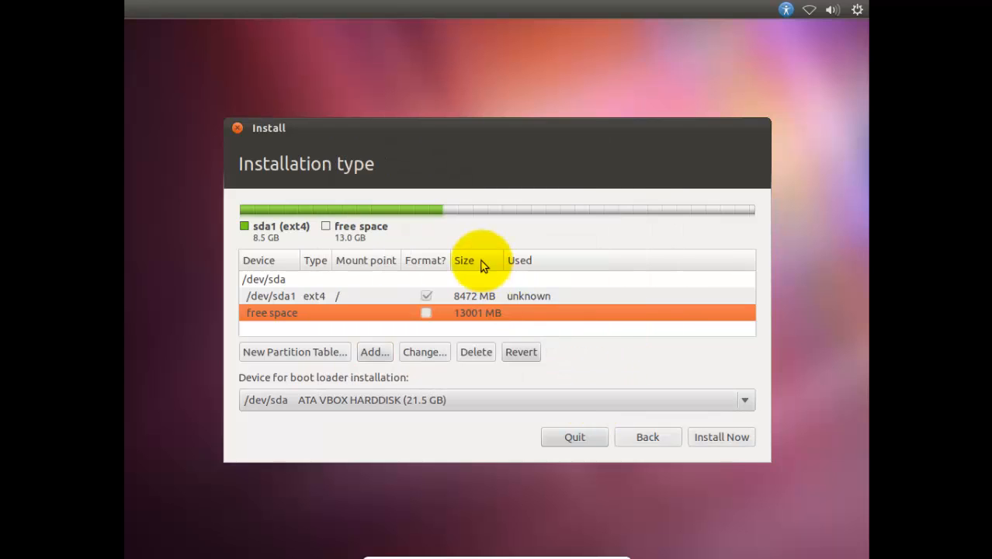
Step: Install with this partition layout, using Jakarta as the location and the English (US) keyboard layout
click(481, 300)
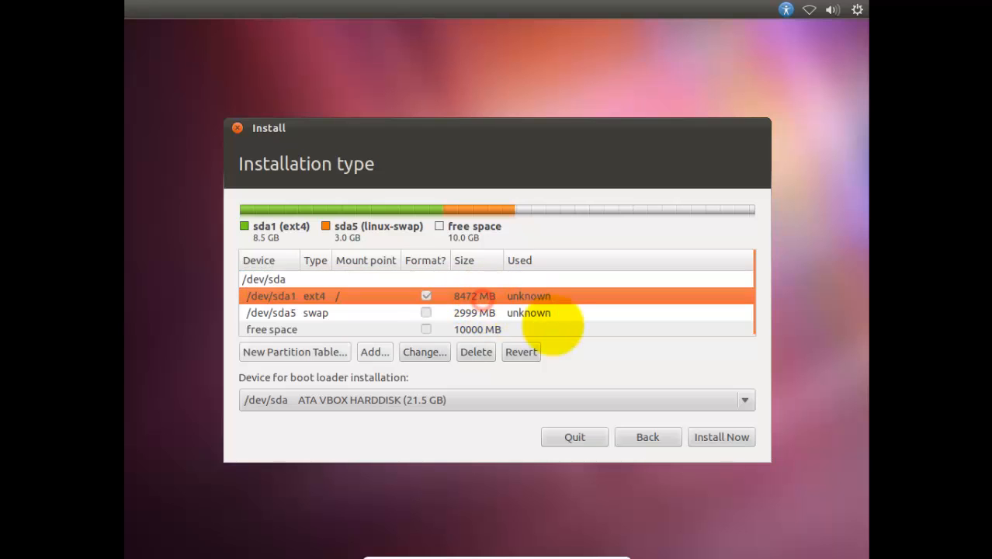
click(714, 435)
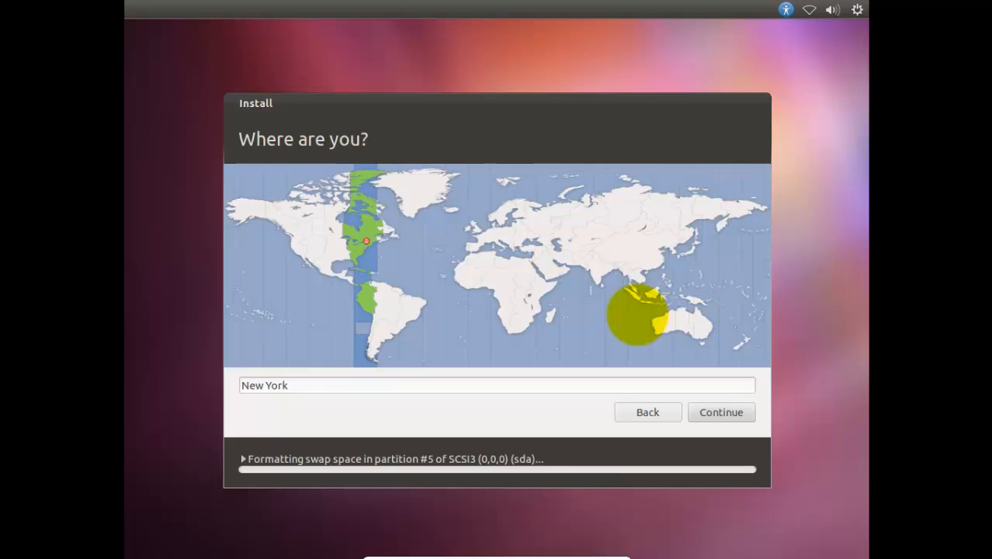
click(649, 302)
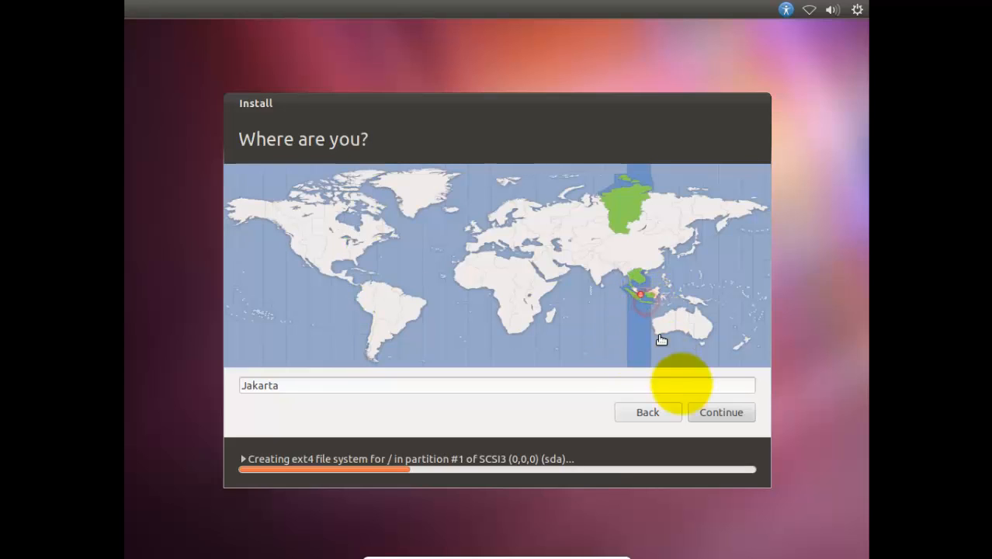
click(701, 415)
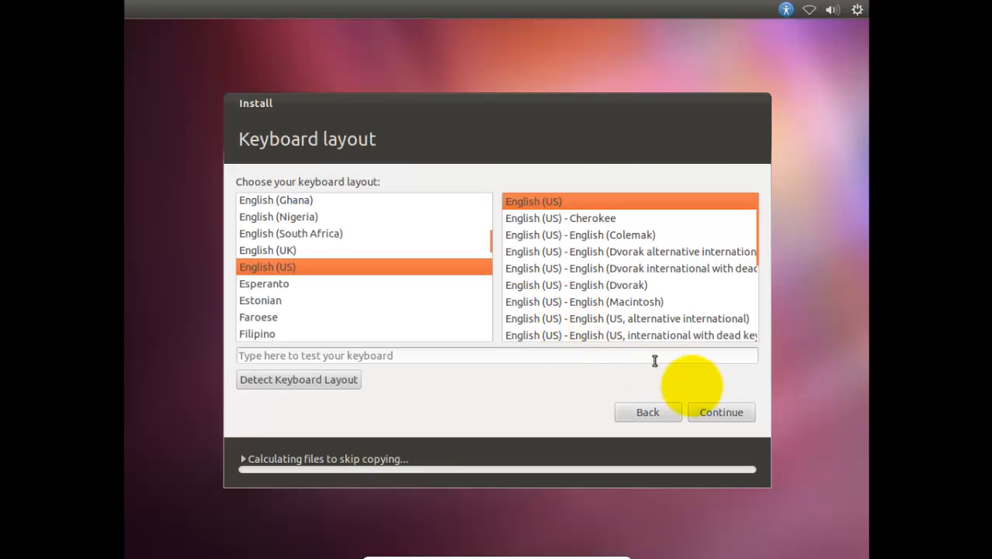
click(736, 412)
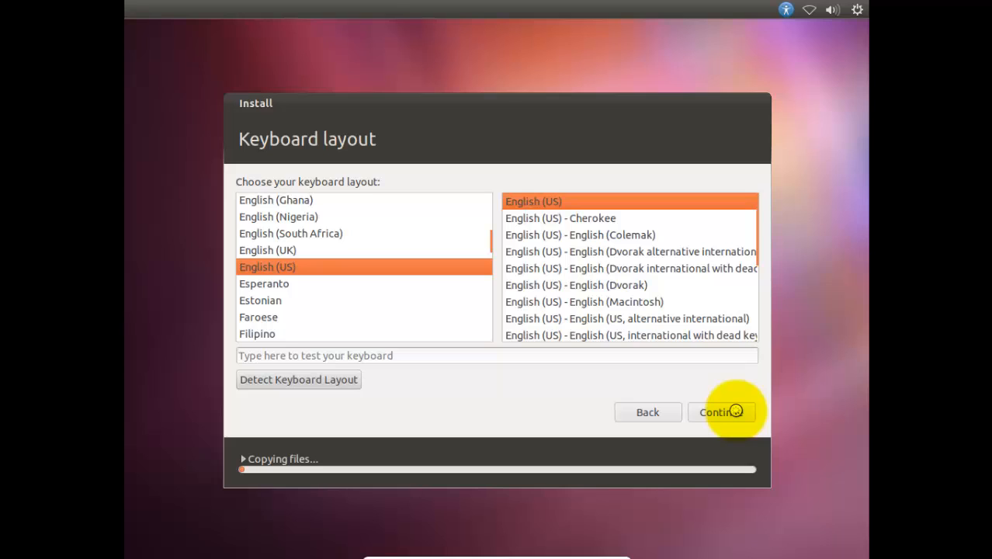
click(736, 412)
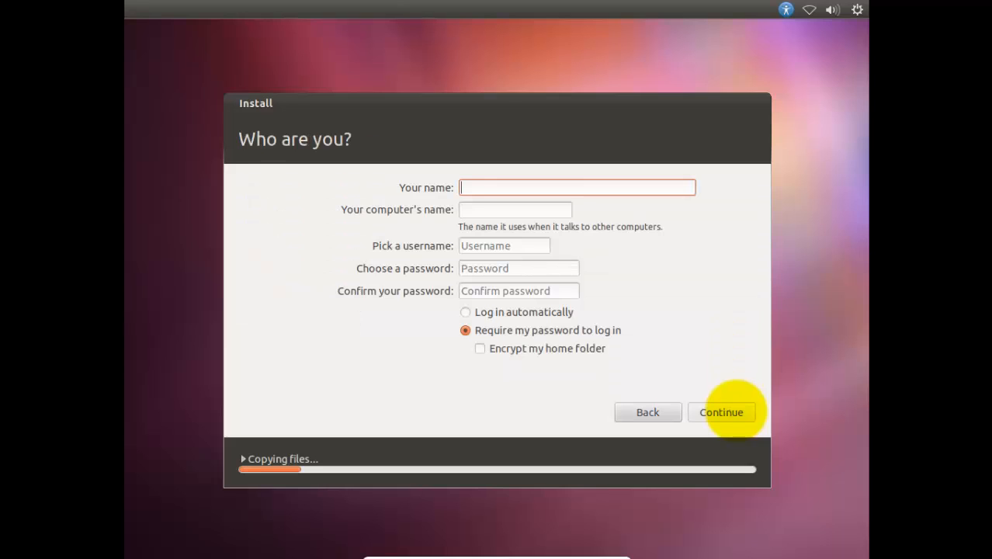
Step: Fill in the account holder's name, enter and confirm the account password, and set the account to log in automatically
text(aziz)
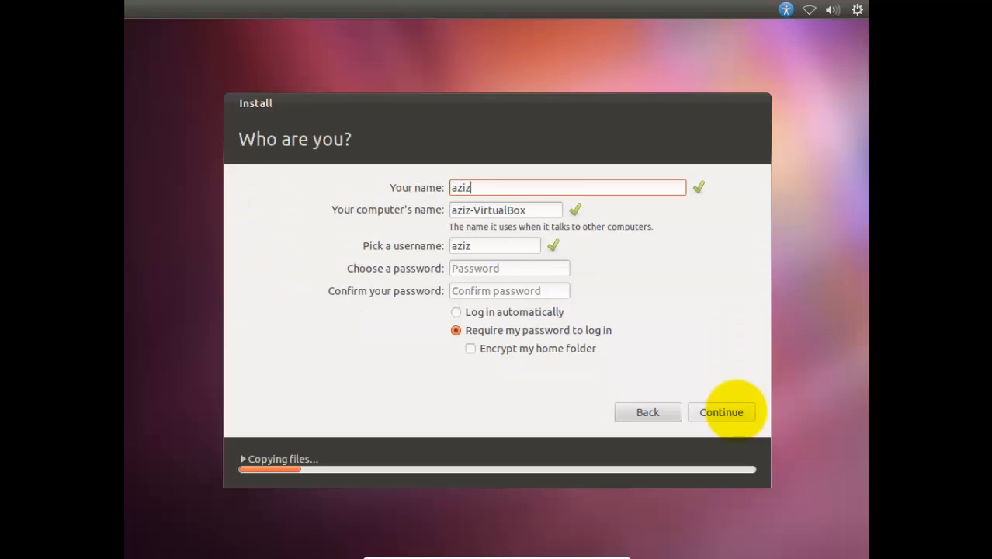
key(Tab)
key(Tab)
key(Tab)
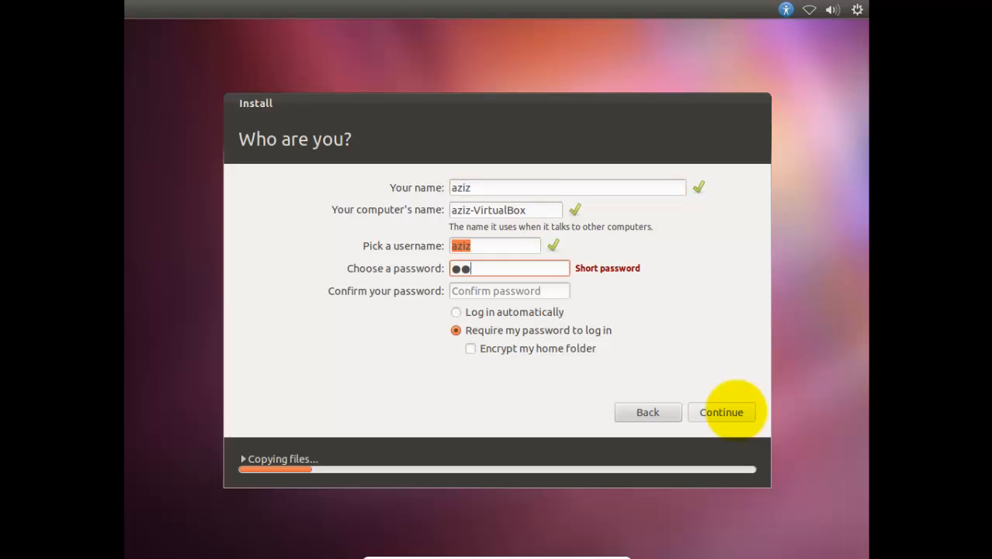
key(Tab)
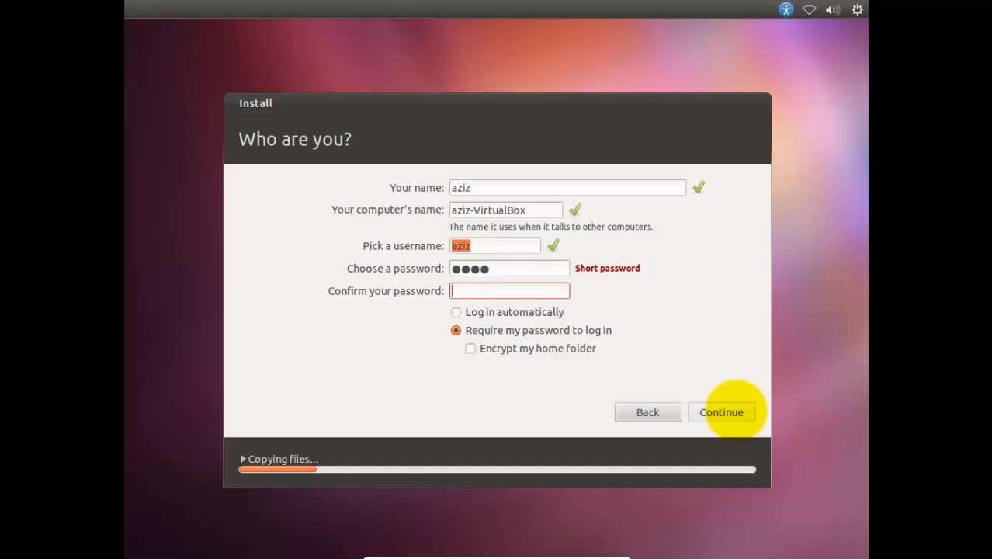
text(●●●●)
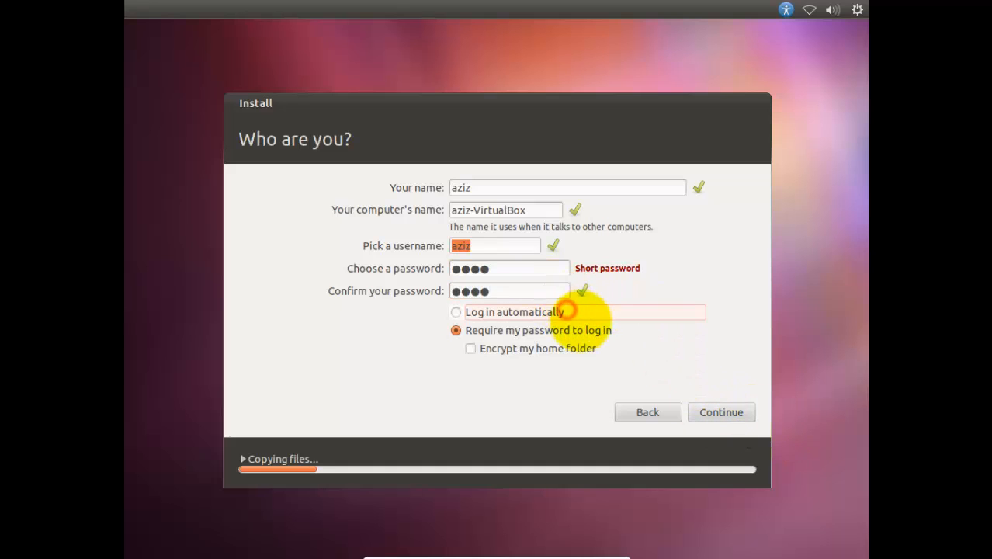
click(548, 312)
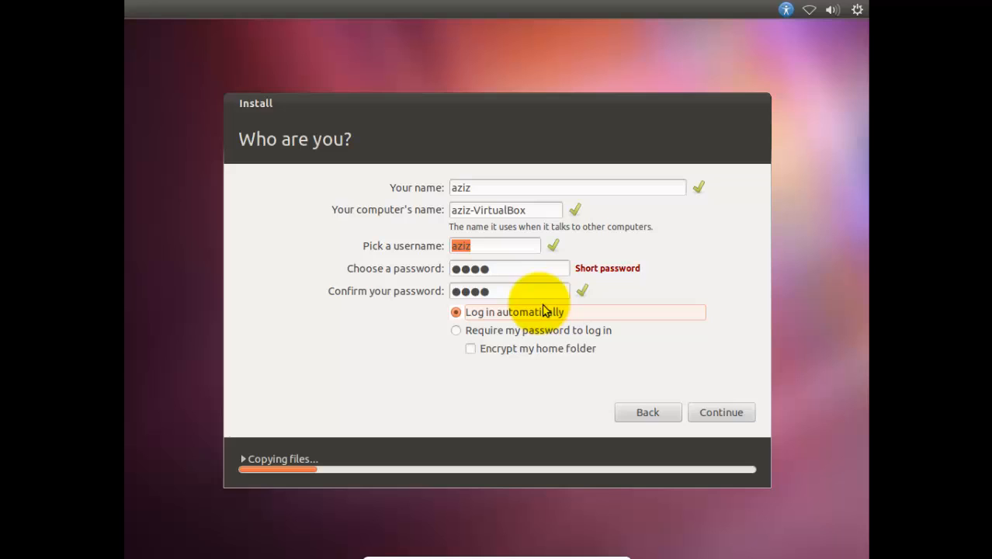
click(703, 412)
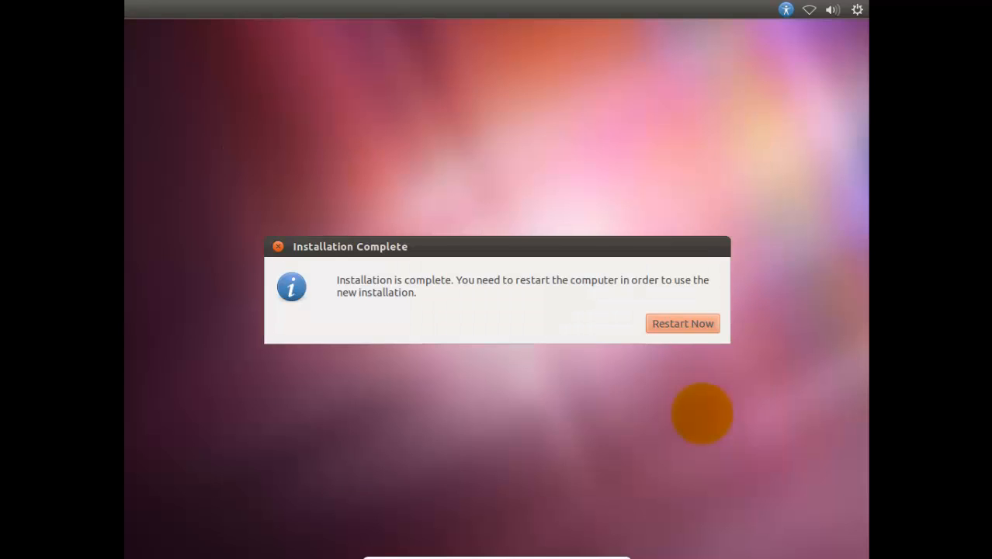
Step: Restart into the newly installed Ubuntu and load Win 7 Pro 32bit.iso into the virtual CD/DVD drive
click(710, 323)
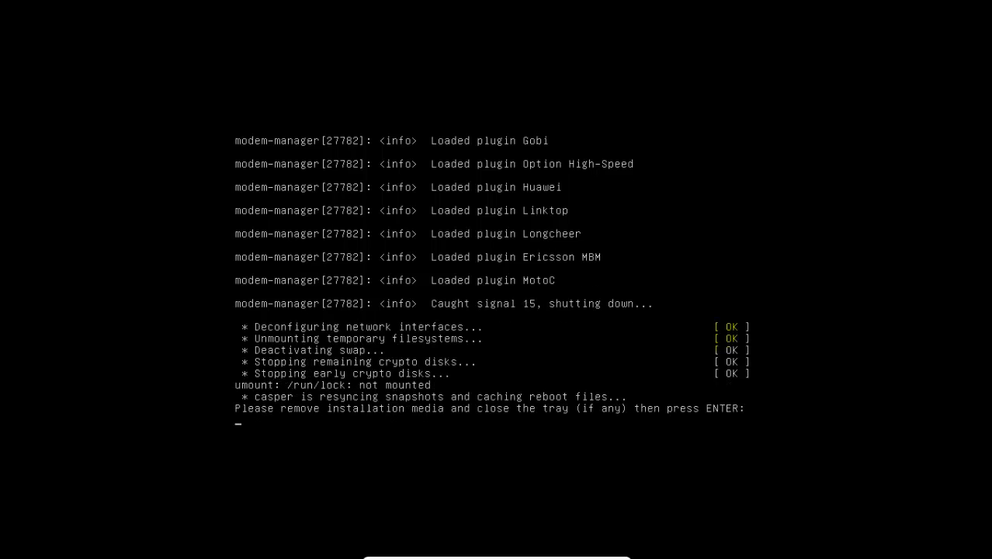
key(Return)
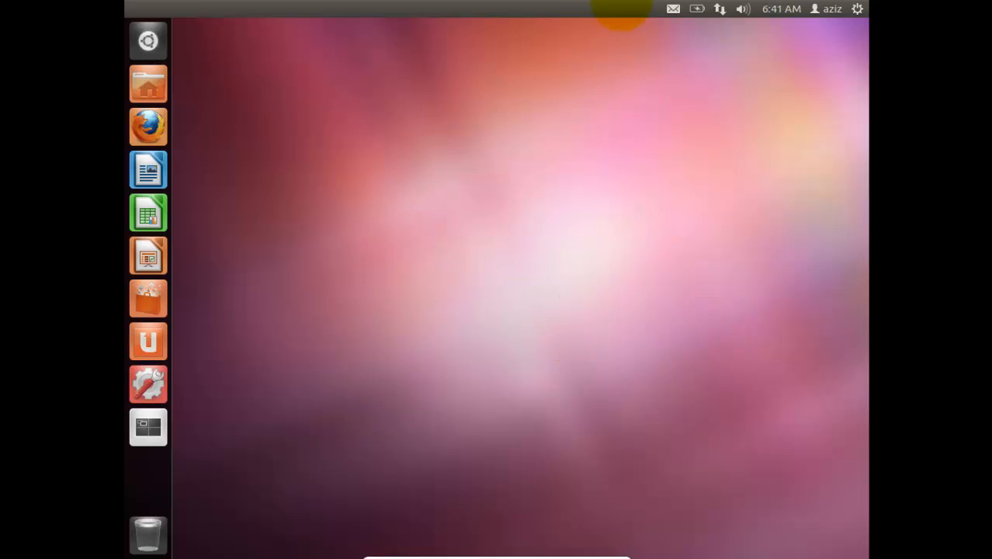
mouse_move(443, 552)
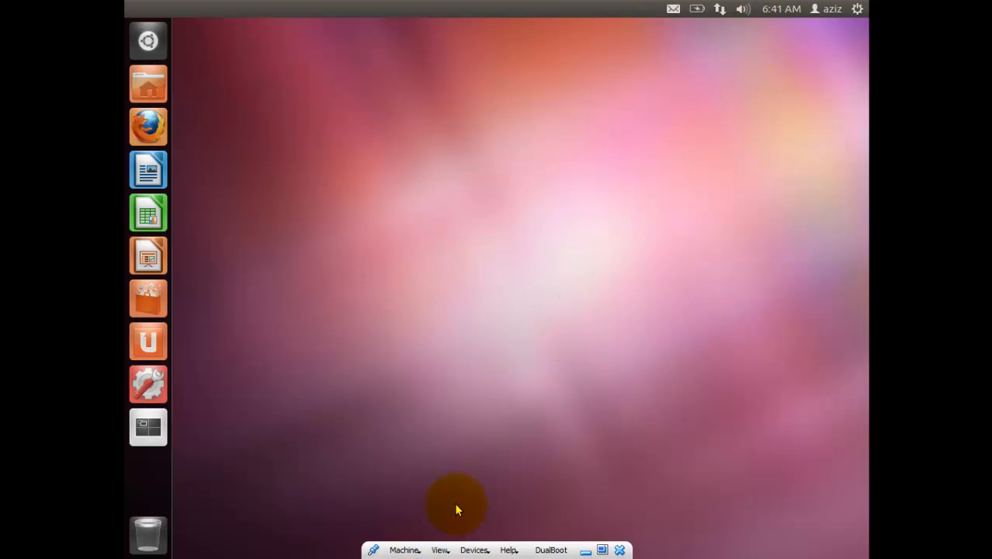
click(473, 550)
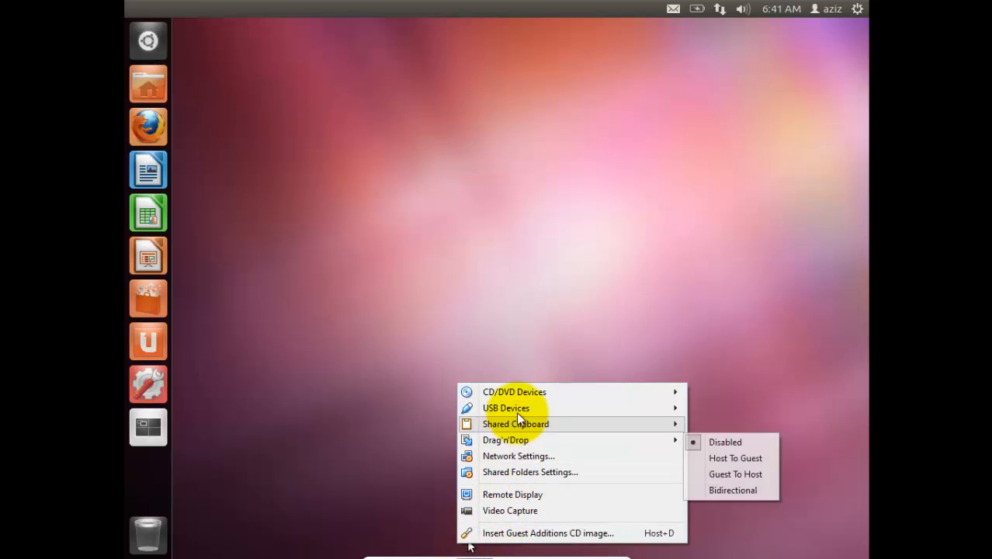
mouse_move(519, 392)
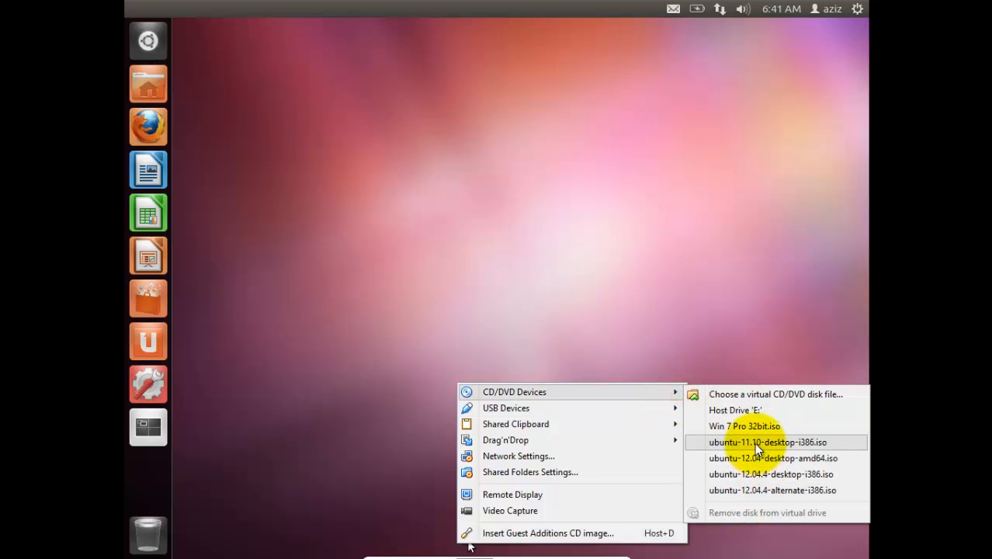
click(751, 434)
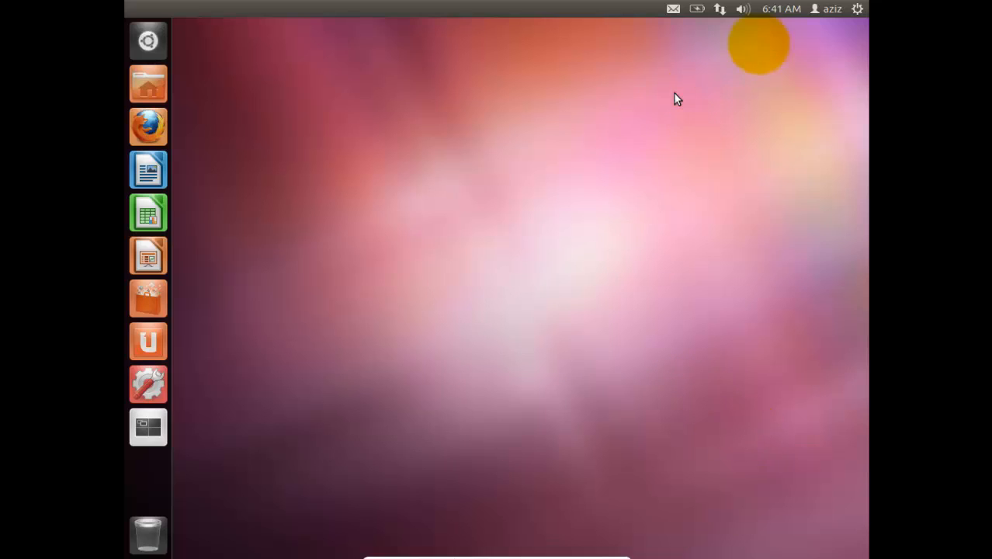
Step: Restart Ubuntu so the virtual machine boots from the Windows 7 installation disc
click(857, 9)
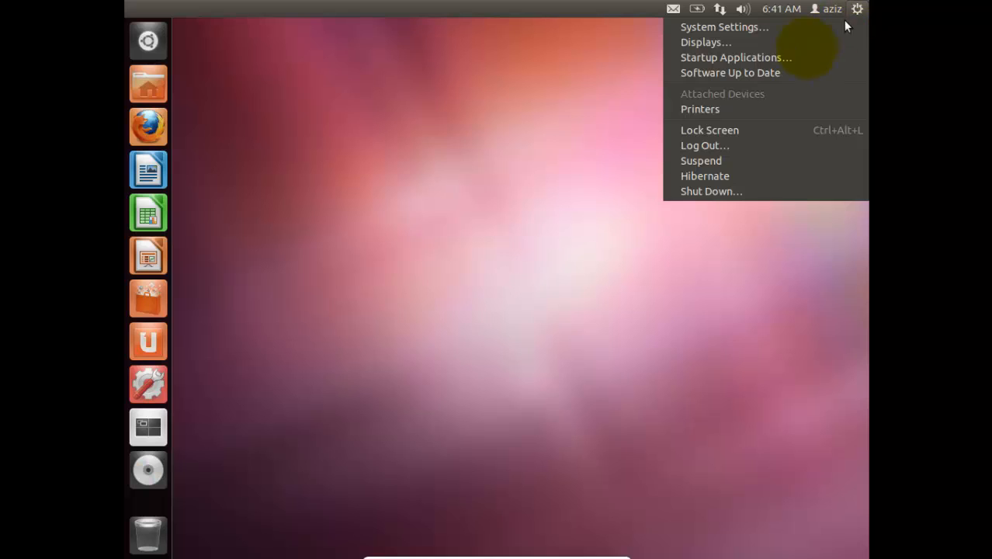
click(673, 190)
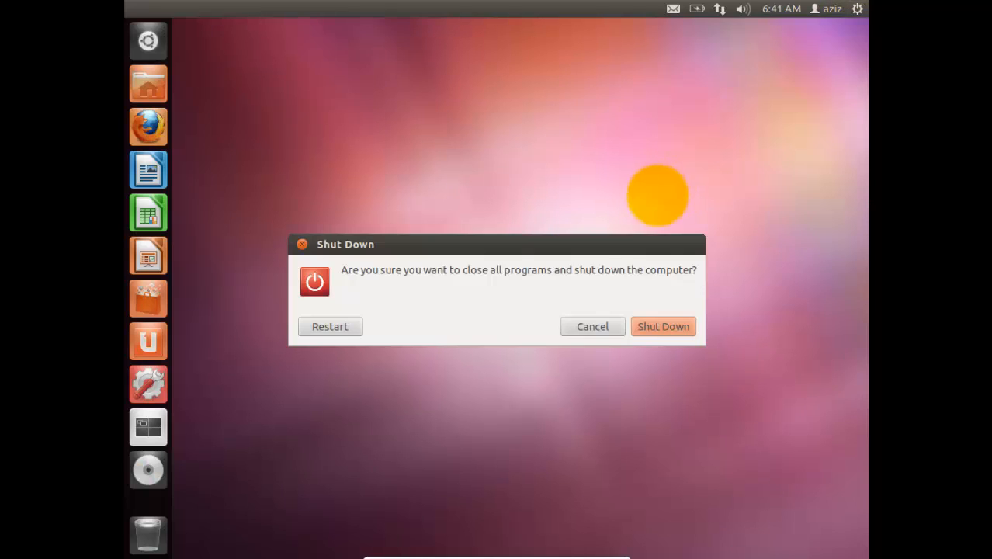
click(320, 326)
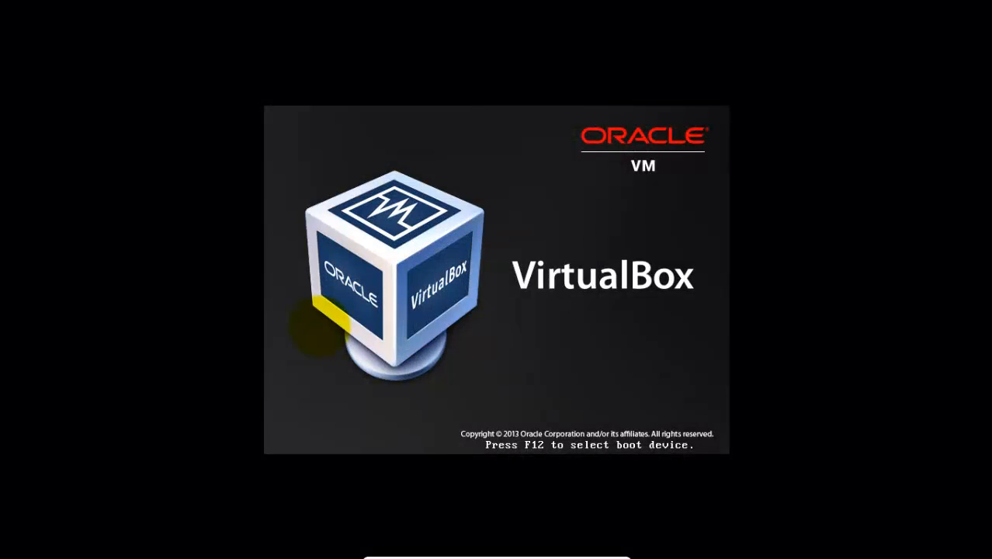
key(Return)
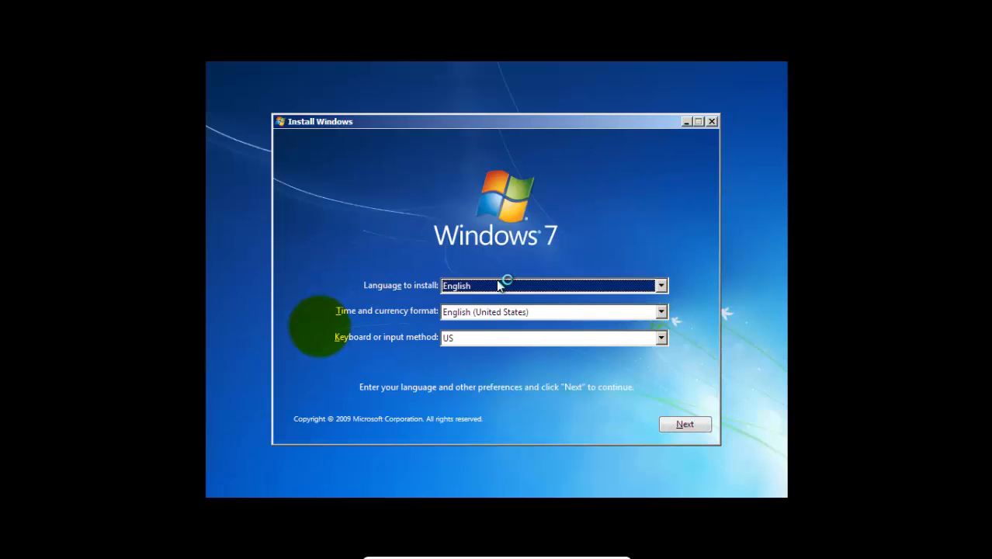
Step: Start a Custom (advanced) Windows 7 installation in English with the US keyboard, accepting the license terms
click(680, 429)
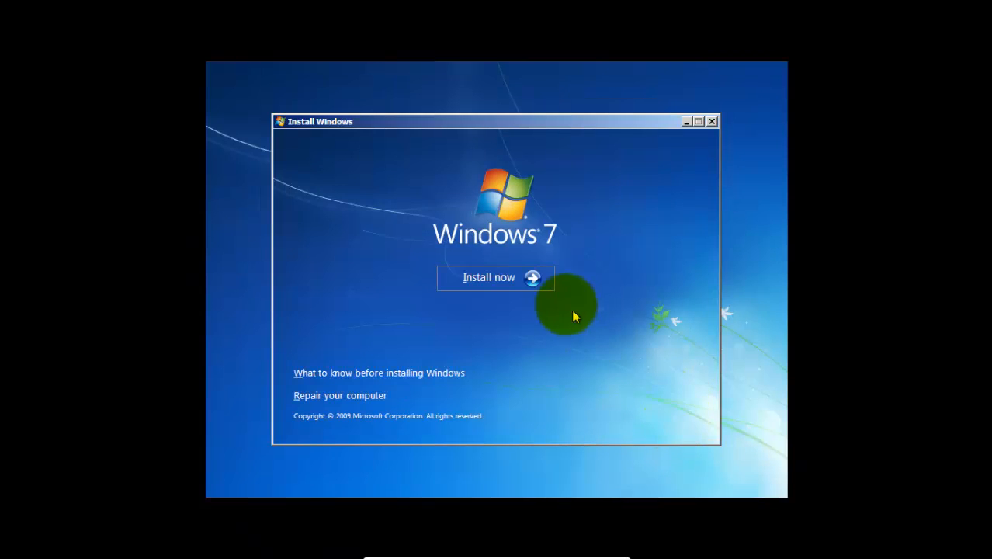
click(538, 281)
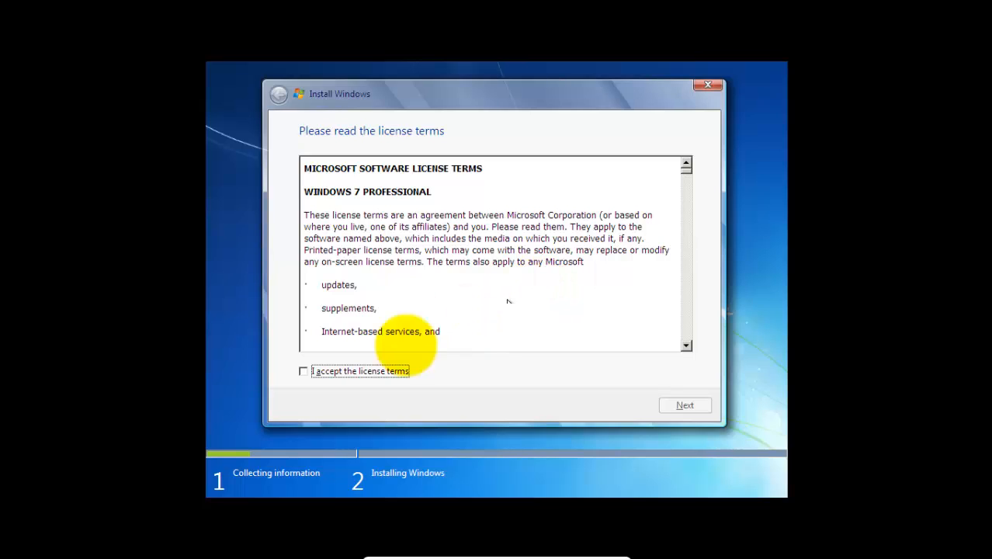
click(330, 371)
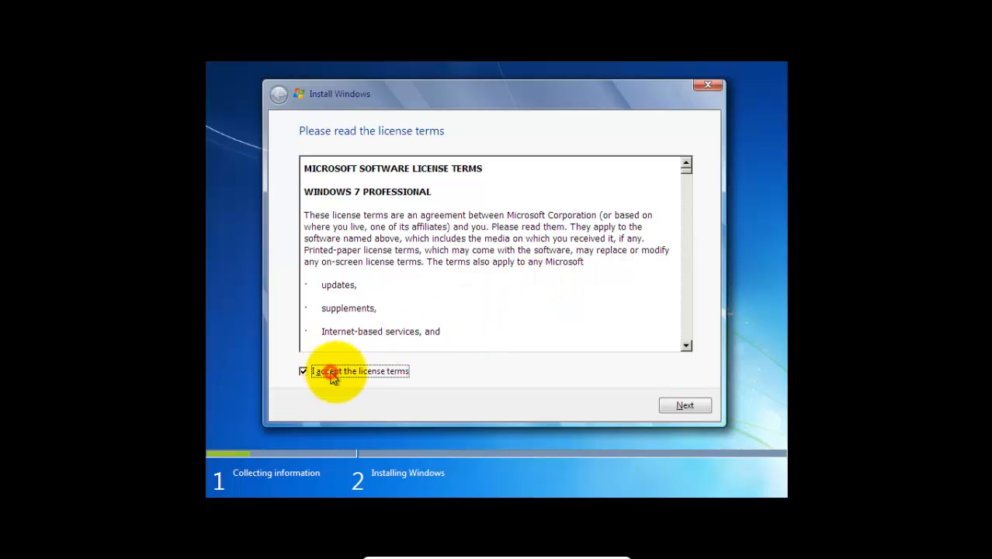
click(683, 405)
click(513, 273)
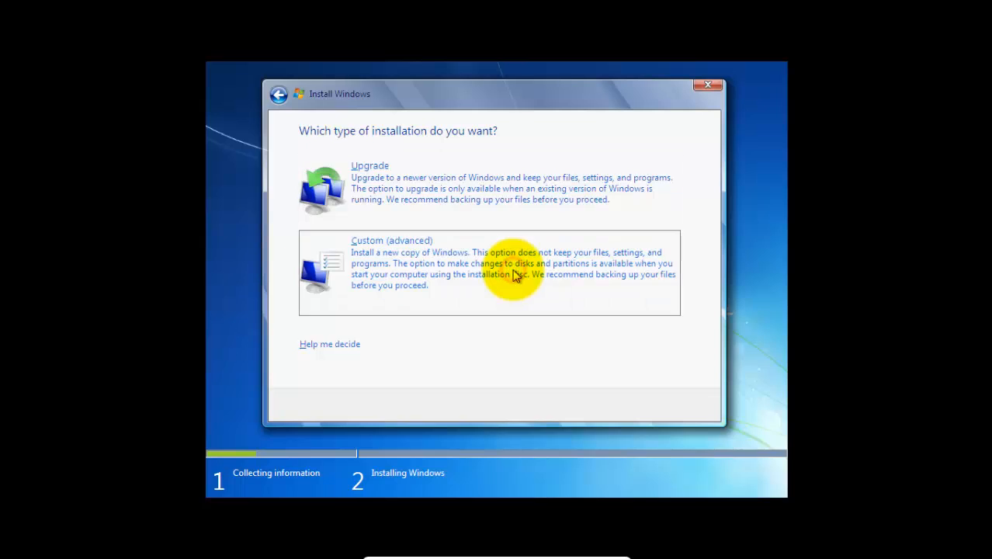
Step: Create a 9536 MB partition in the unallocated space of Disk 0 and install Windows on the new primary partition
click(567, 243)
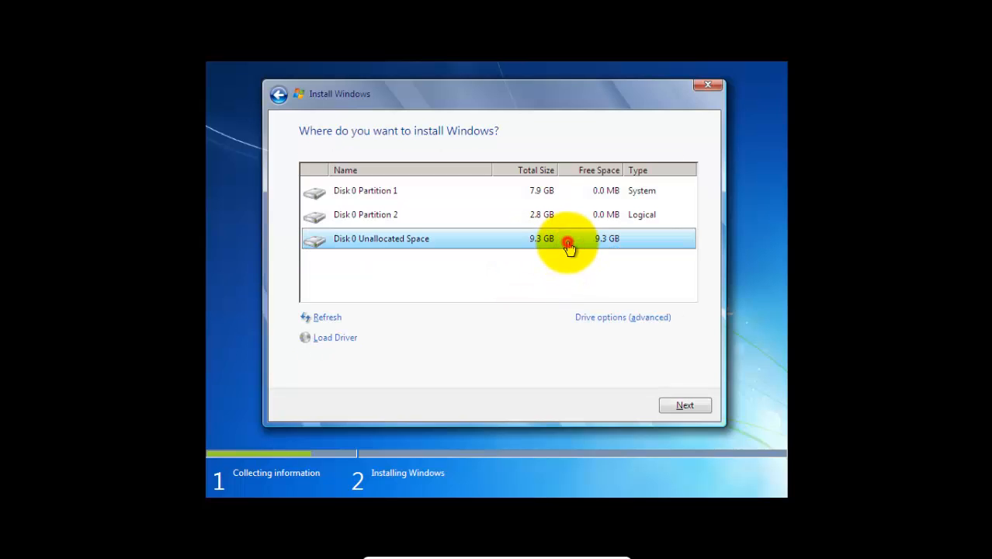
click(602, 318)
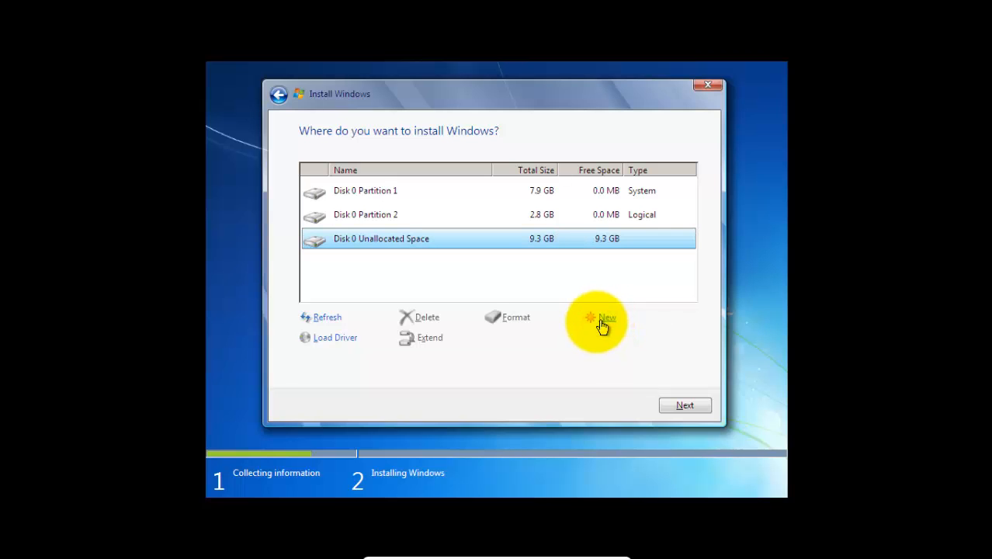
click(592, 318)
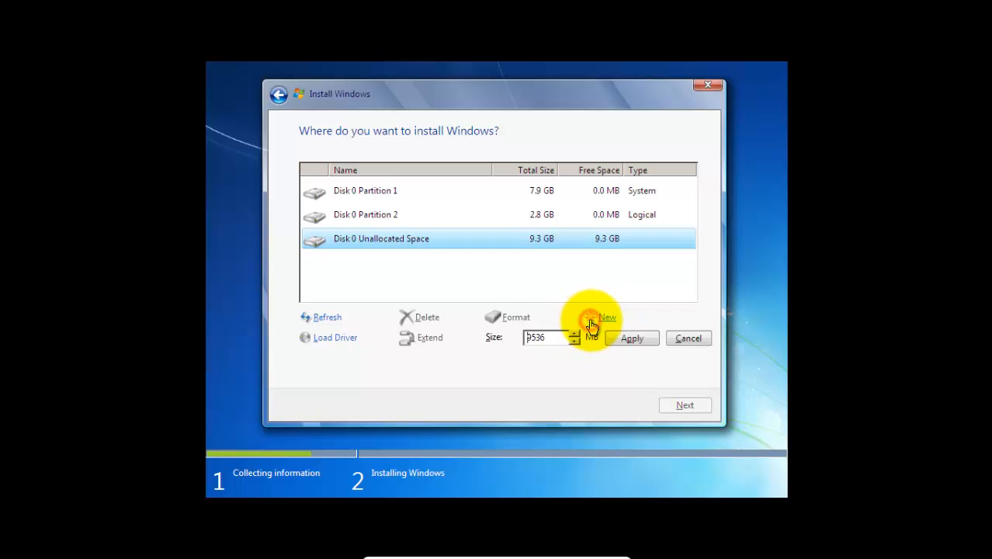
click(621, 338)
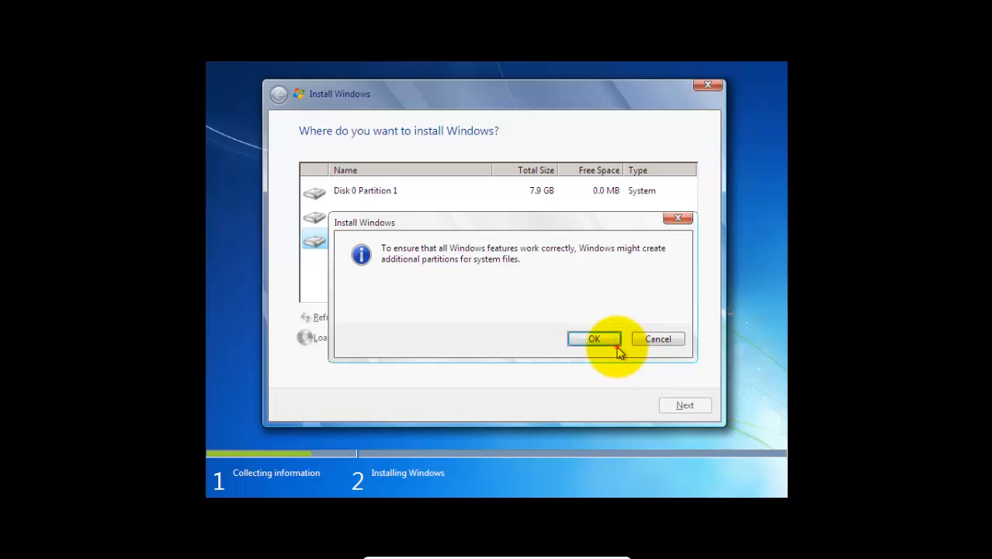
click(599, 340)
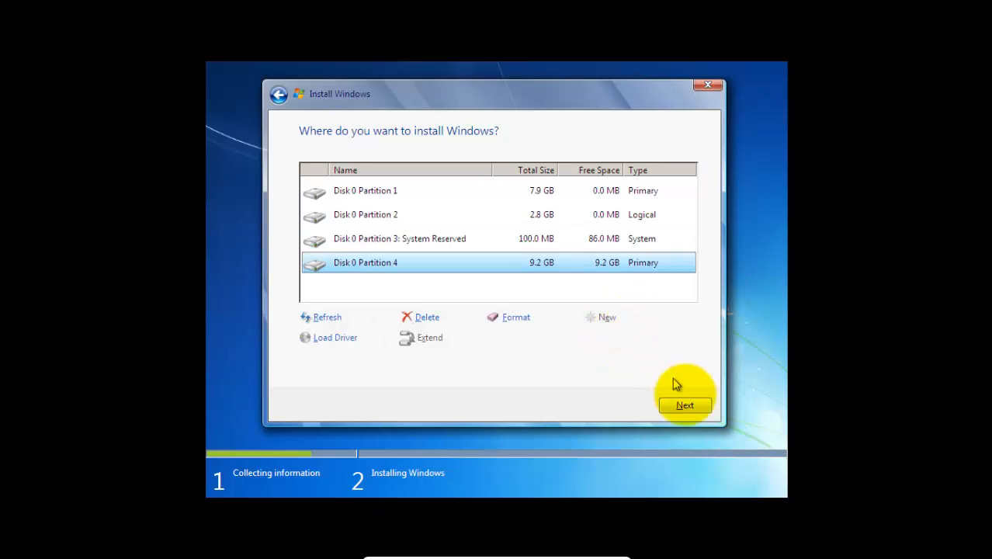
click(687, 404)
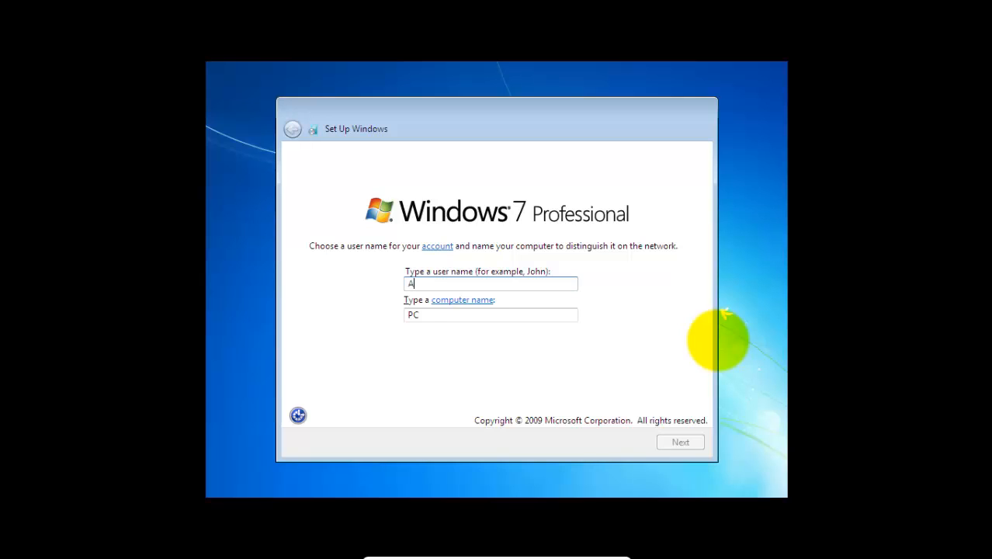
Step: Enter the account's user name, keep the suggested computer name, and leave the password and product key blank
text(ziz)
key(Tab)
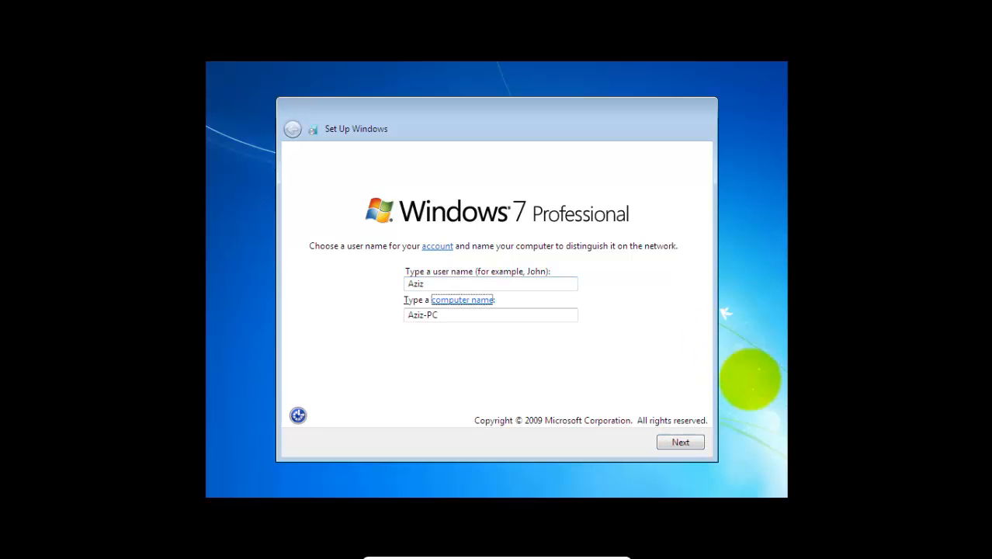
click(679, 444)
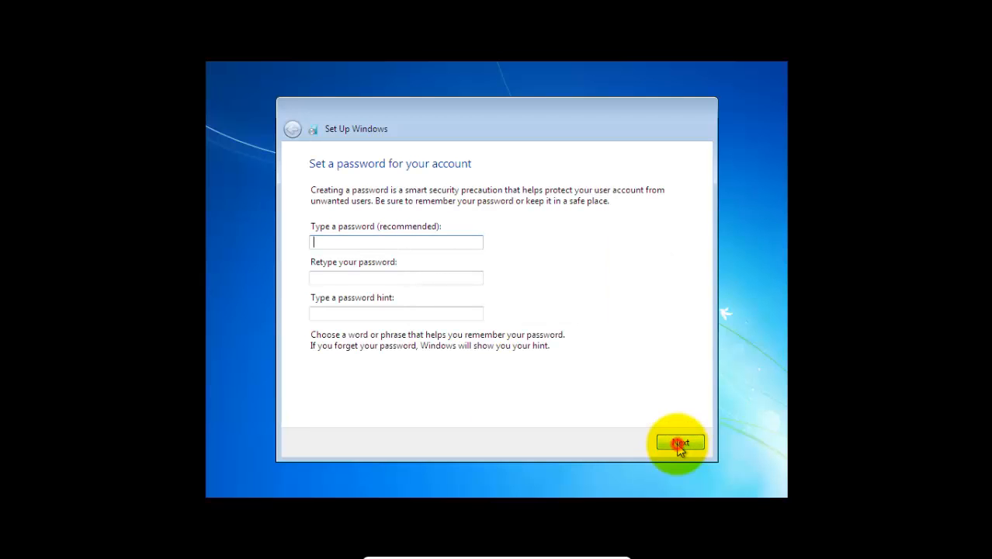
click(680, 443)
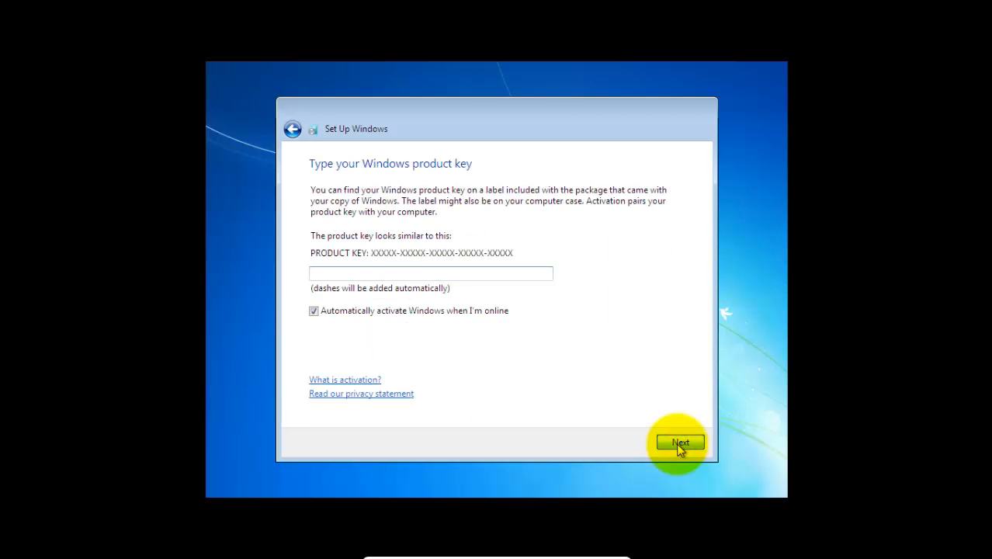
click(680, 443)
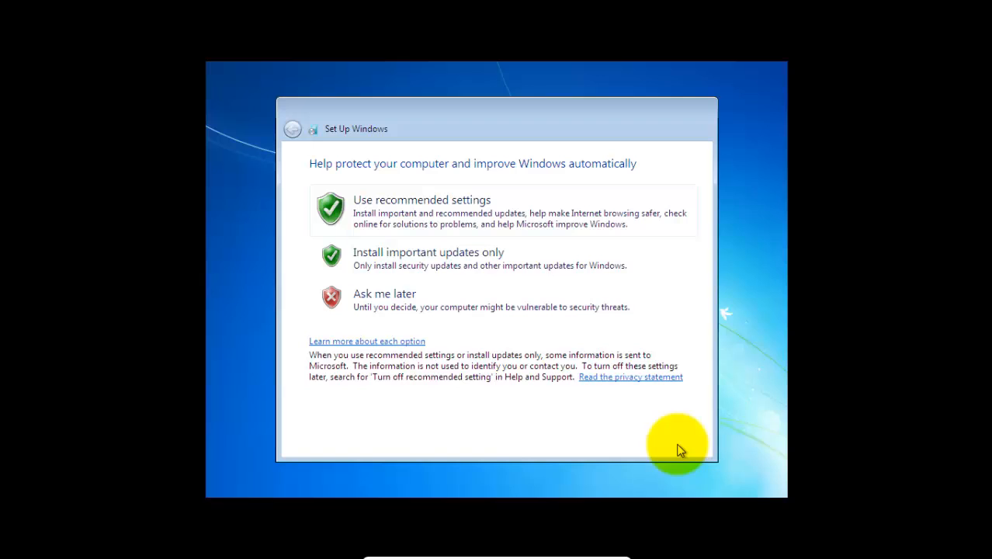
Step: Complete Windows setup with updates set to Ask me later, time zone (UTC+07:00) Bangkok, Hanoi, Jakarta, and a Public network
click(599, 313)
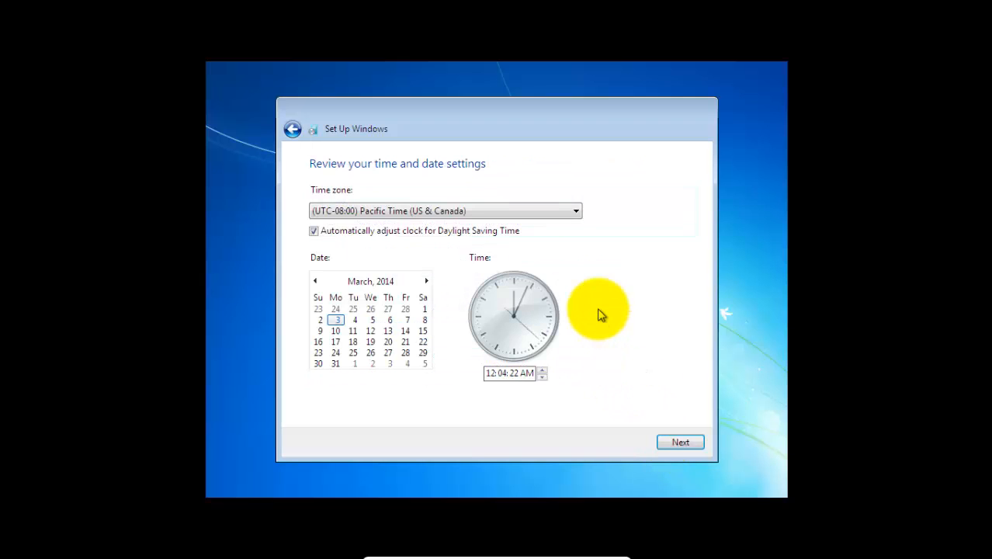
click(546, 215)
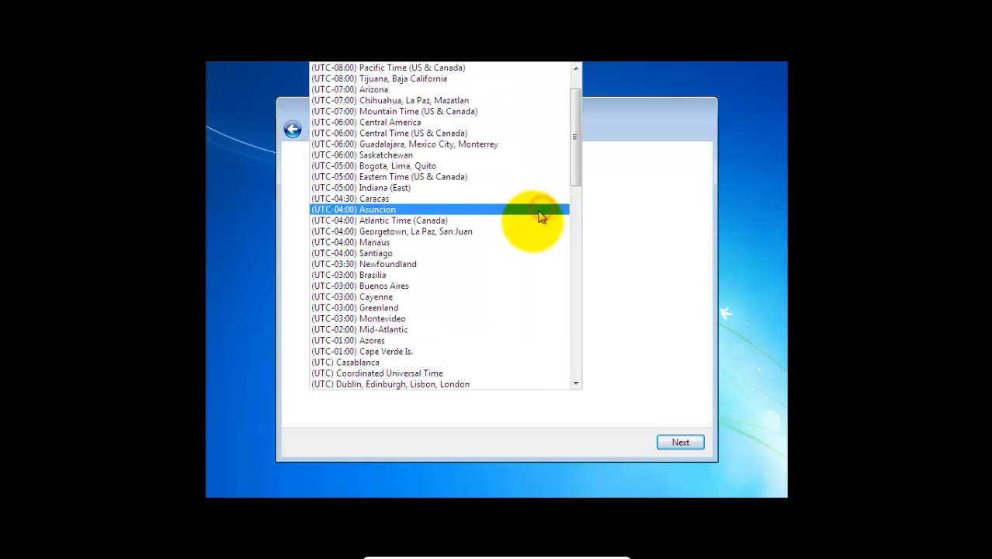
scroll(471, 231, up, 2)
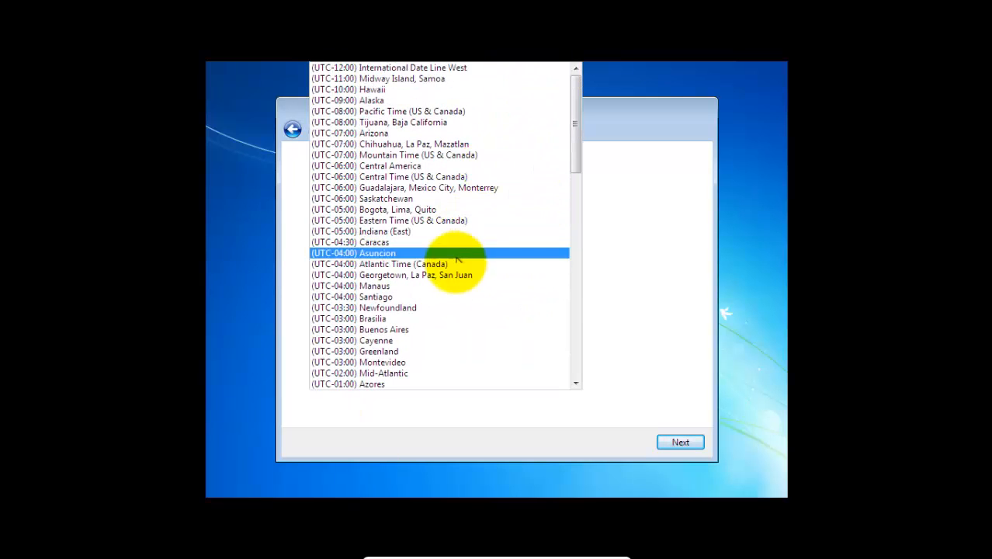
scroll(458, 277, down, 20)
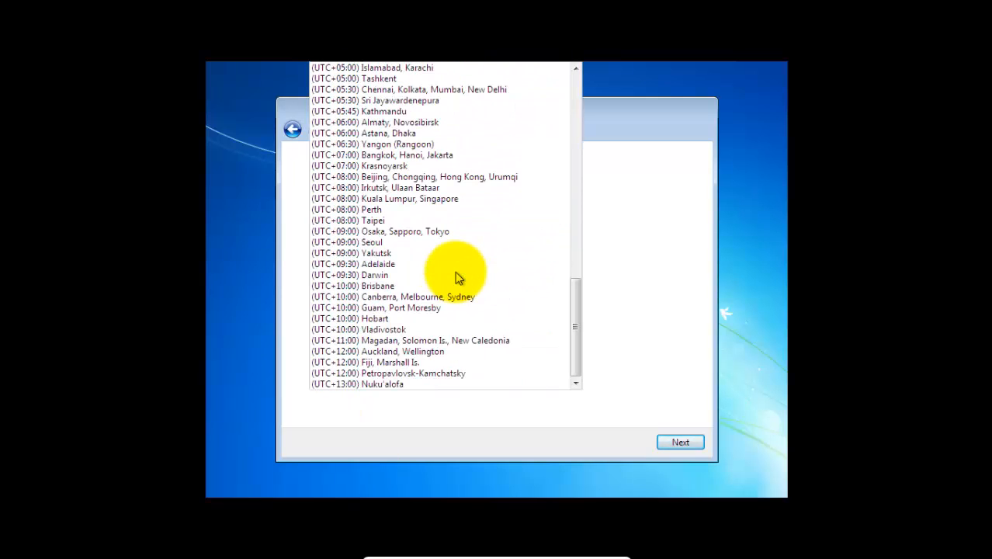
click(440, 157)
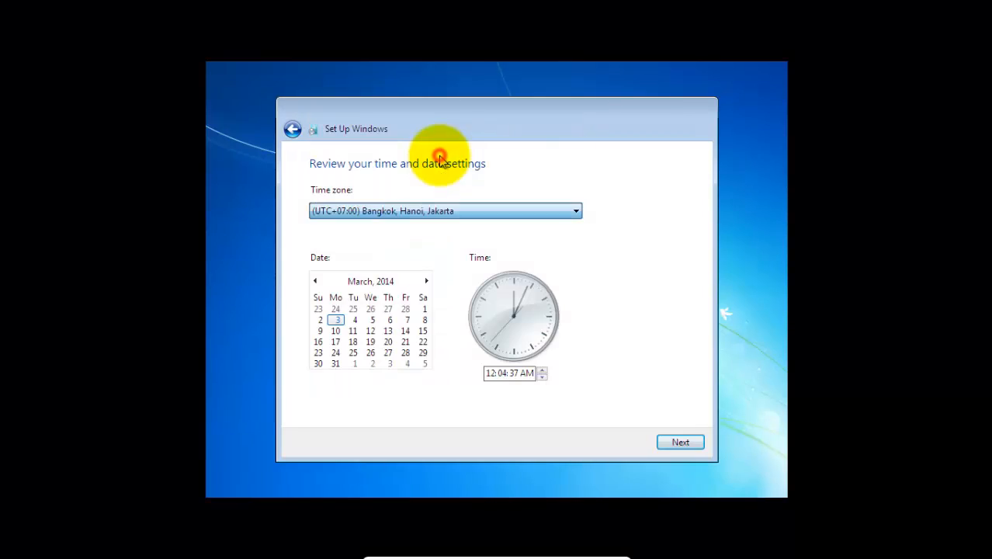
click(673, 447)
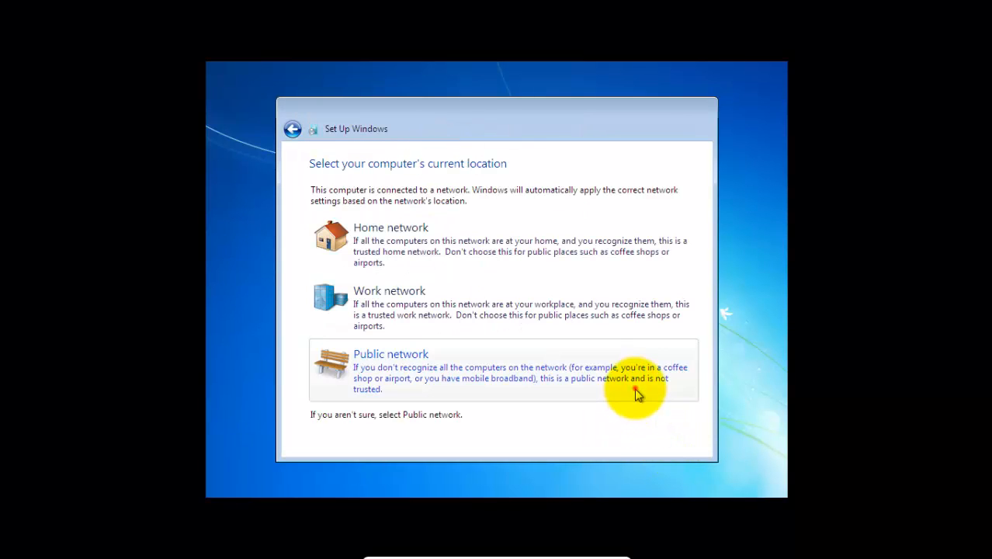
click(637, 393)
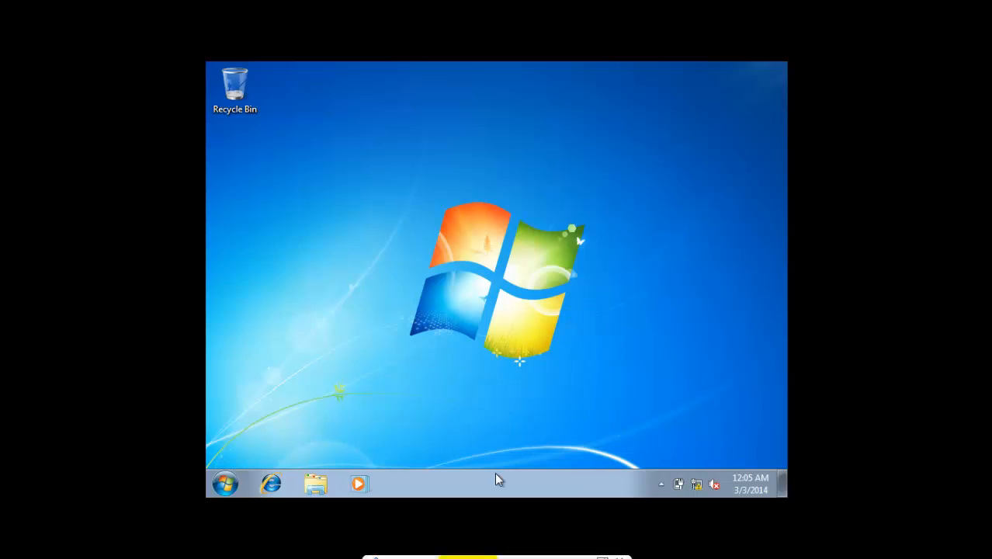
Step: Set the LAN proxy server to proxy.its.ac.id on port 8080, bypassing it for local addresses, and close the network settings
right_click(696, 483)
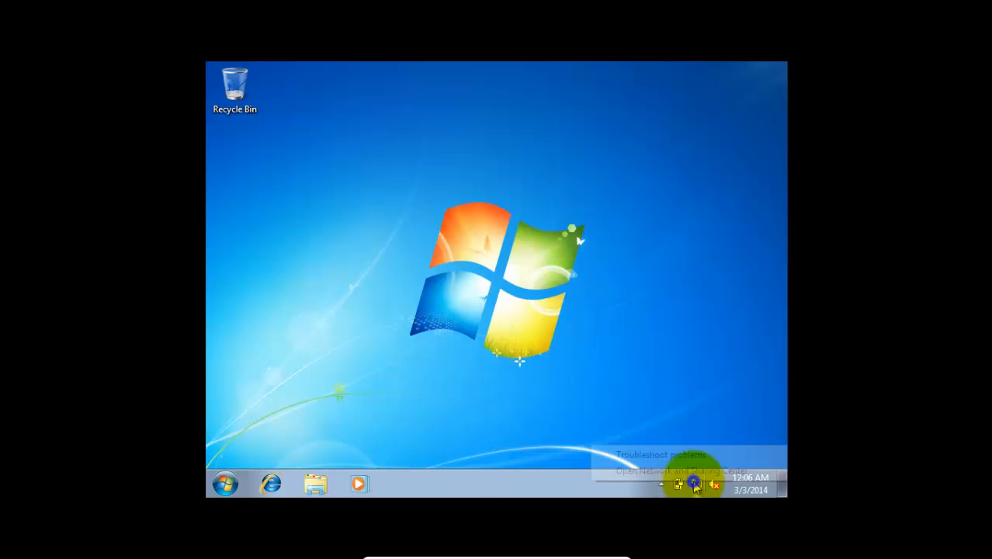
click(687, 470)
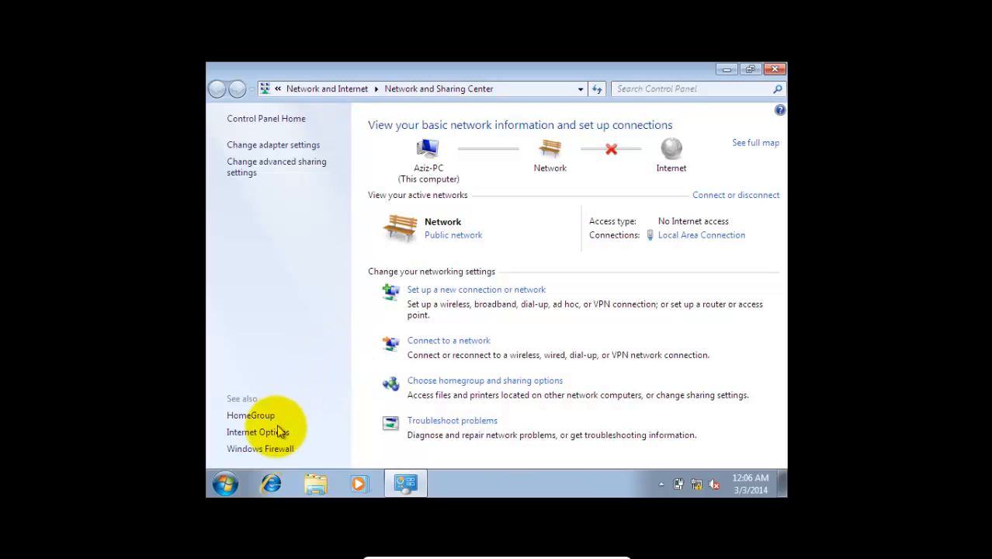
click(278, 431)
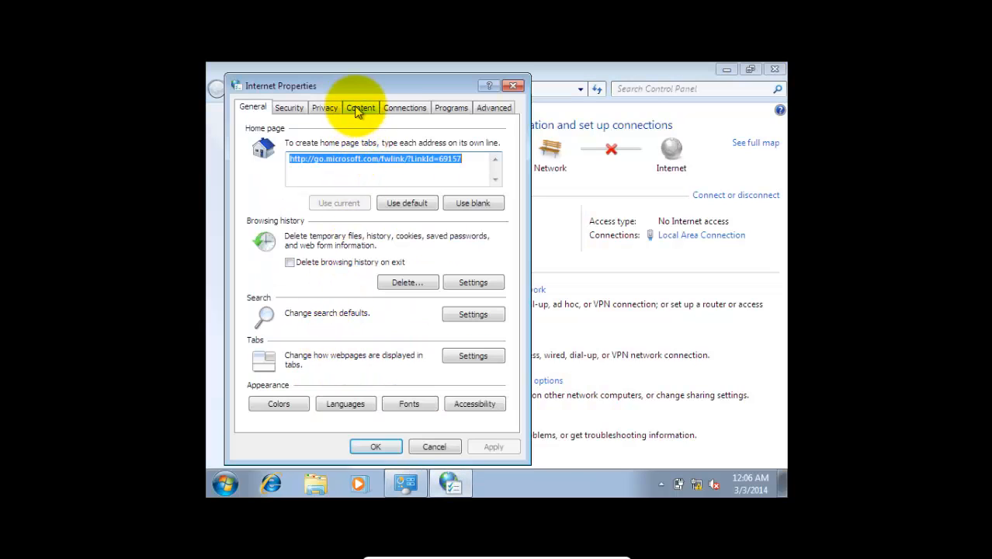
click(392, 108)
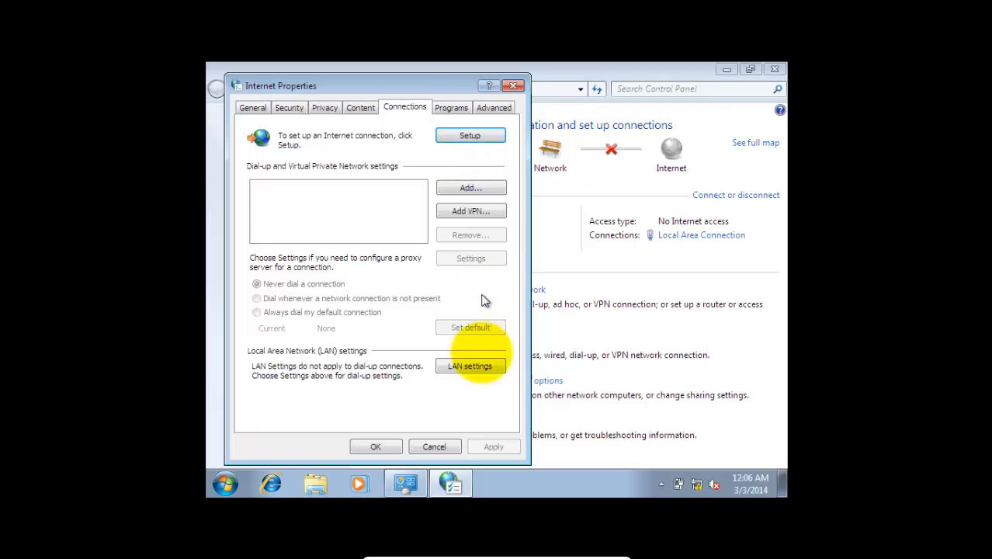
click(481, 371)
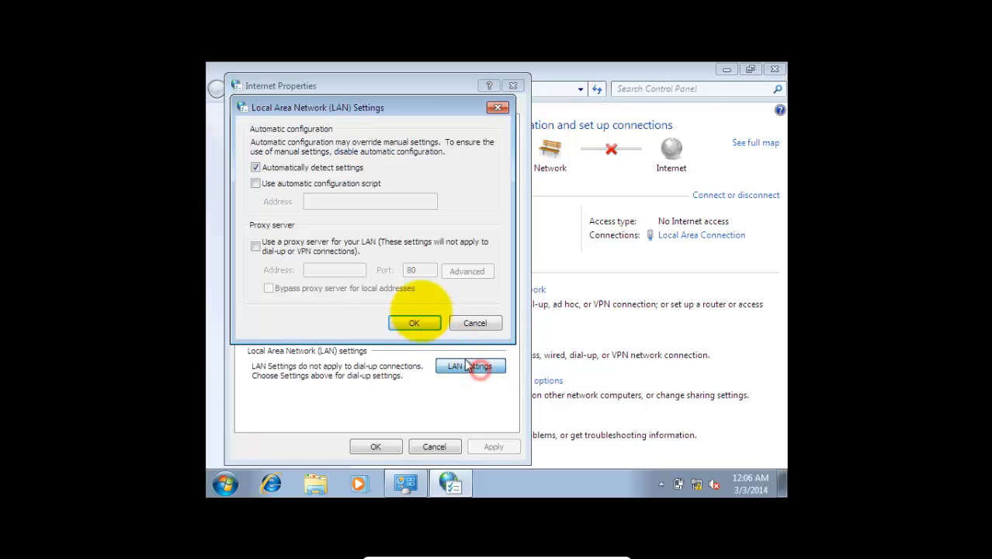
click(321, 249)
click(322, 269)
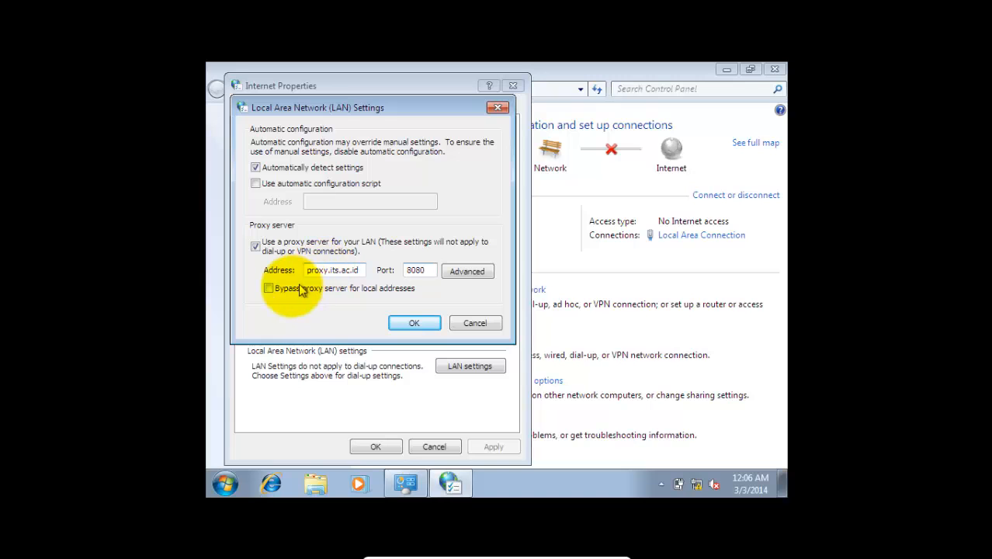
click(271, 288)
click(392, 319)
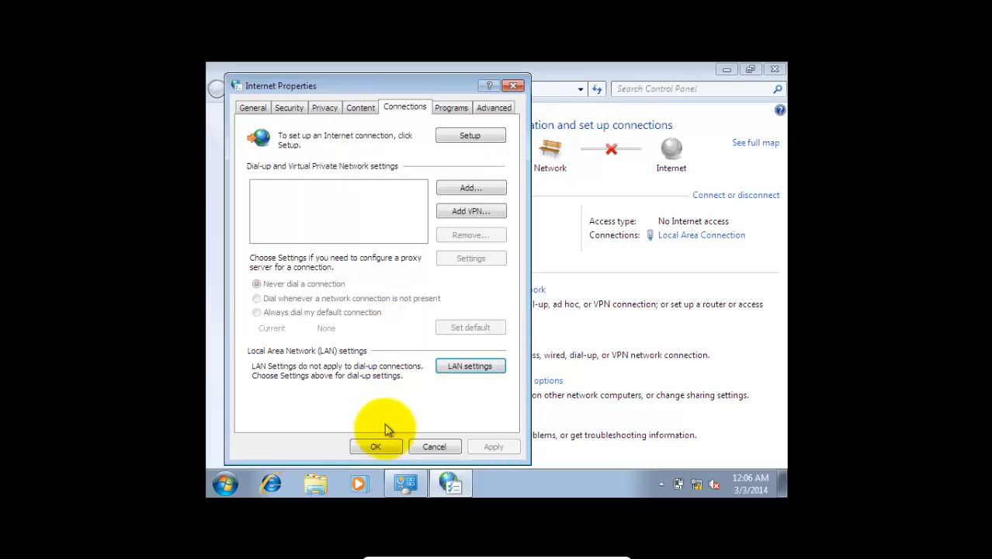
click(382, 448)
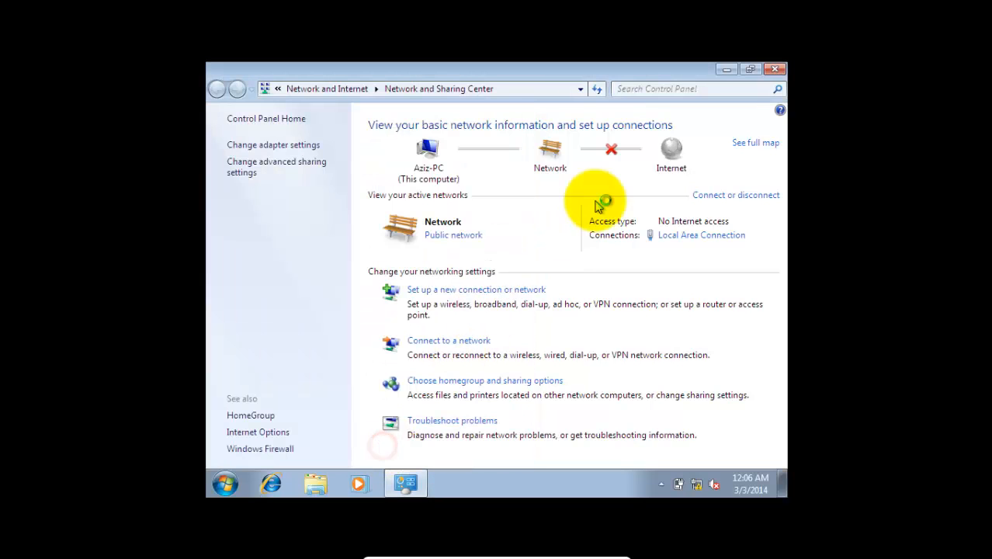
click(779, 72)
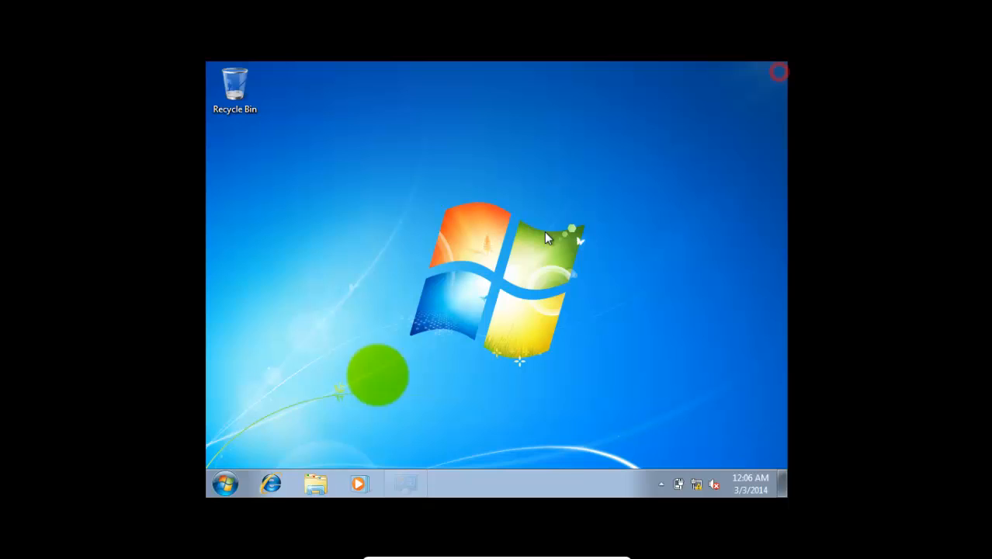
Step: Open Internet Explorer and sign in to the proxy server with the account's username and password, remembering the credentials
click(271, 485)
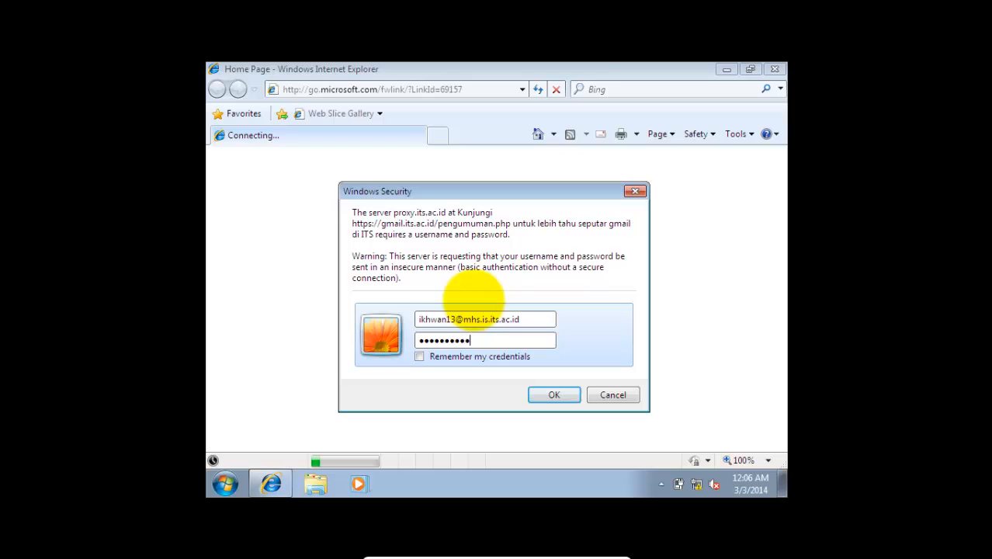
click(447, 356)
click(550, 394)
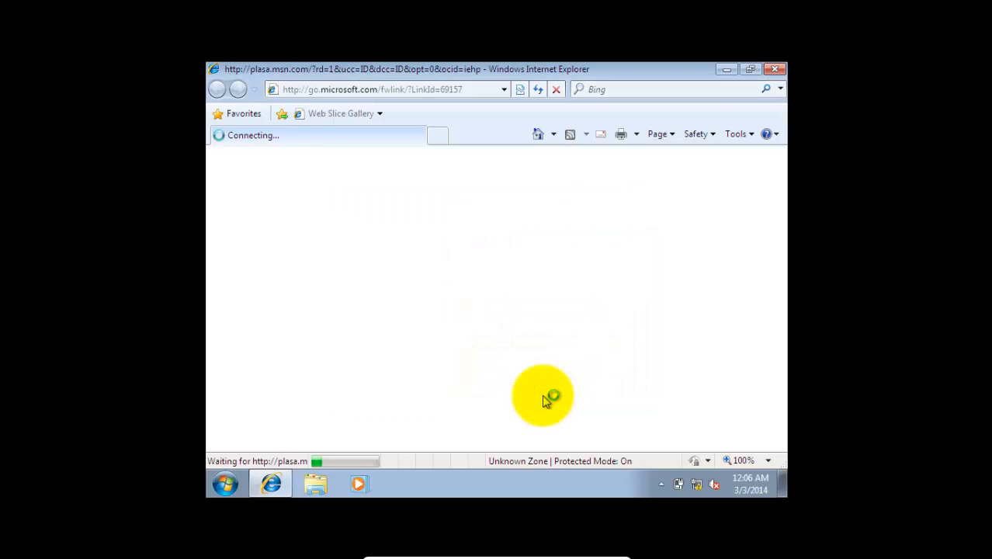
Step: Open tinyurl.com/DownloadEasyBCD in the browser
click(335, 90)
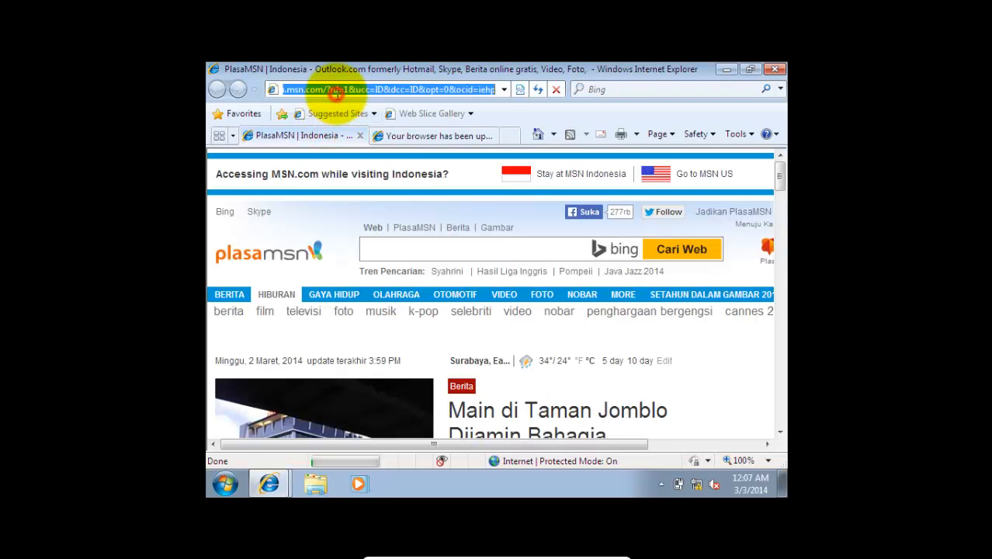
text(ty)
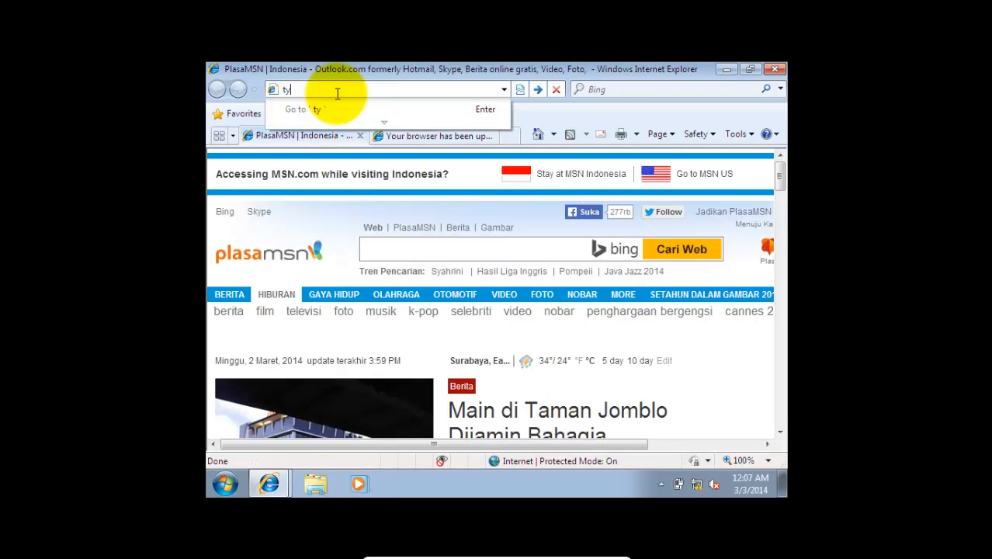
text(niinyurl.com/DownloadEasyBCD)
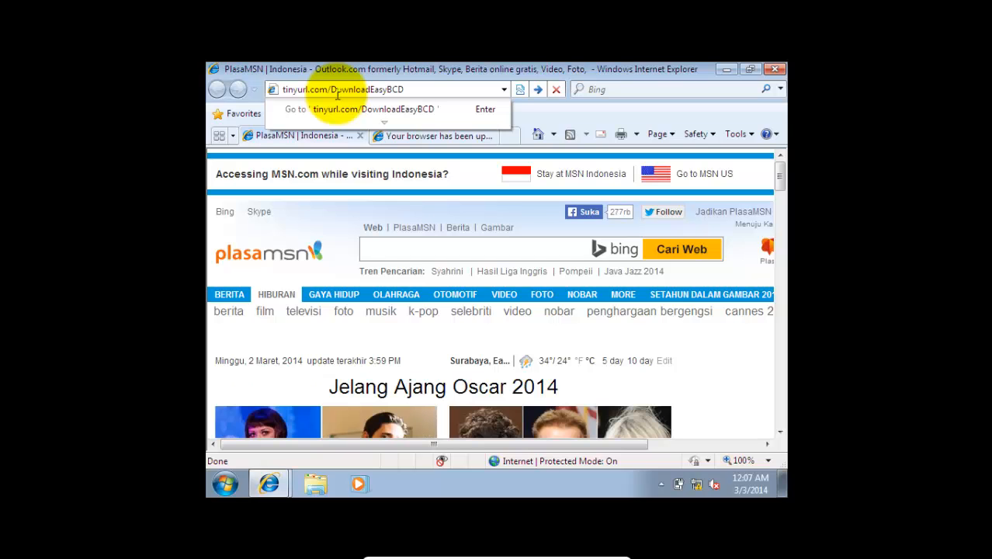
key(Return)
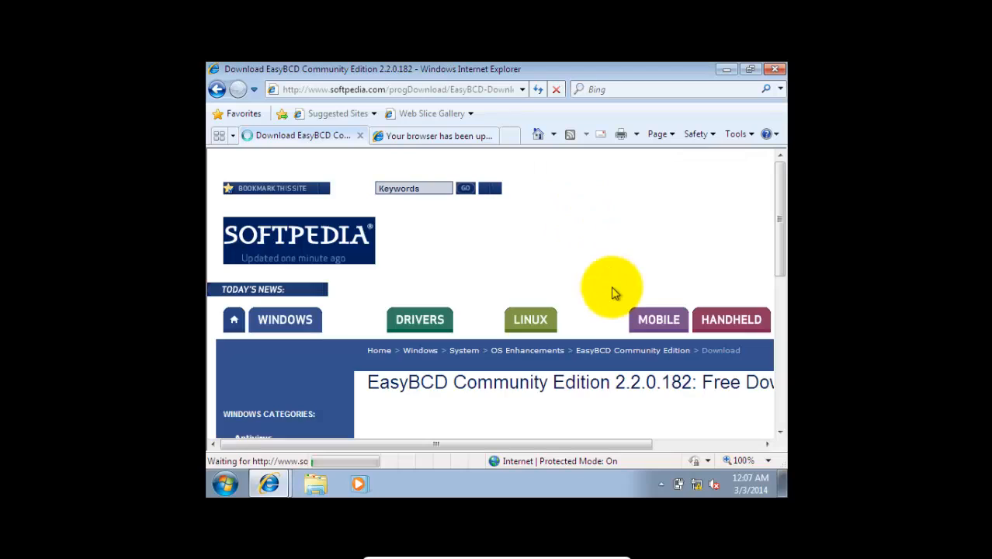
Step: Request the EasyBCD Community Edition 2.2.0.182 download from the Softpedia Mirror (UK)
scroll(613, 291, down, 5)
scroll(613, 291, up, 3)
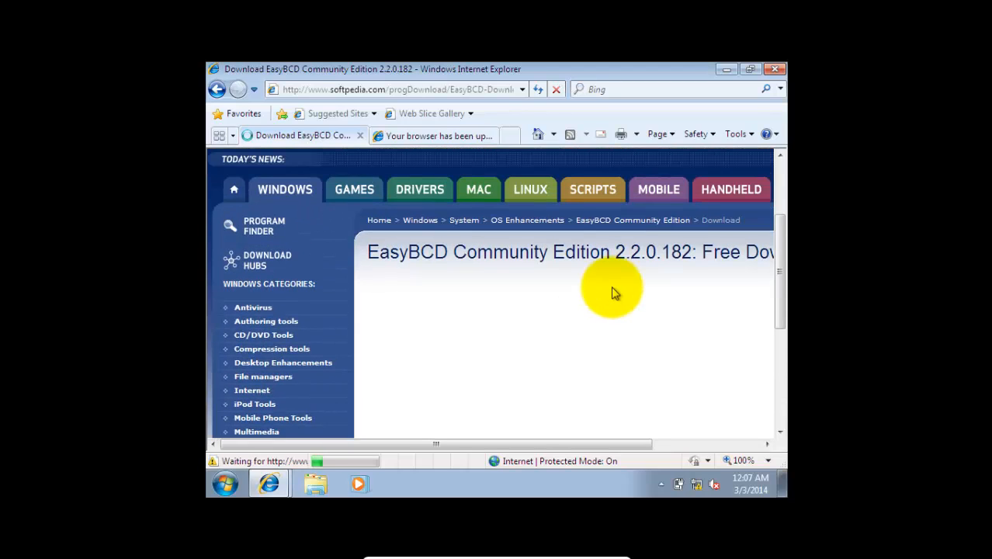
drag(598, 445, 704, 454)
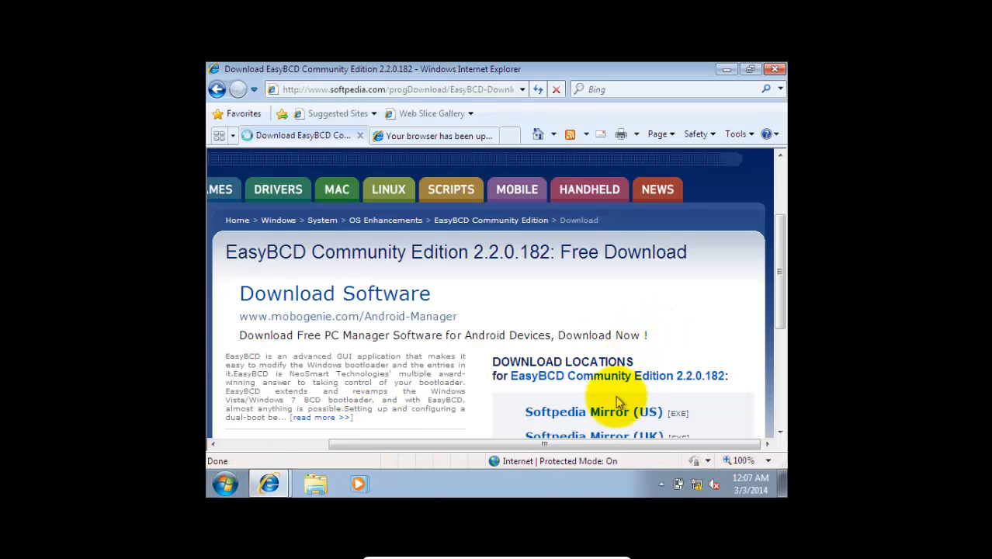
drag(779, 272, 657, 347)
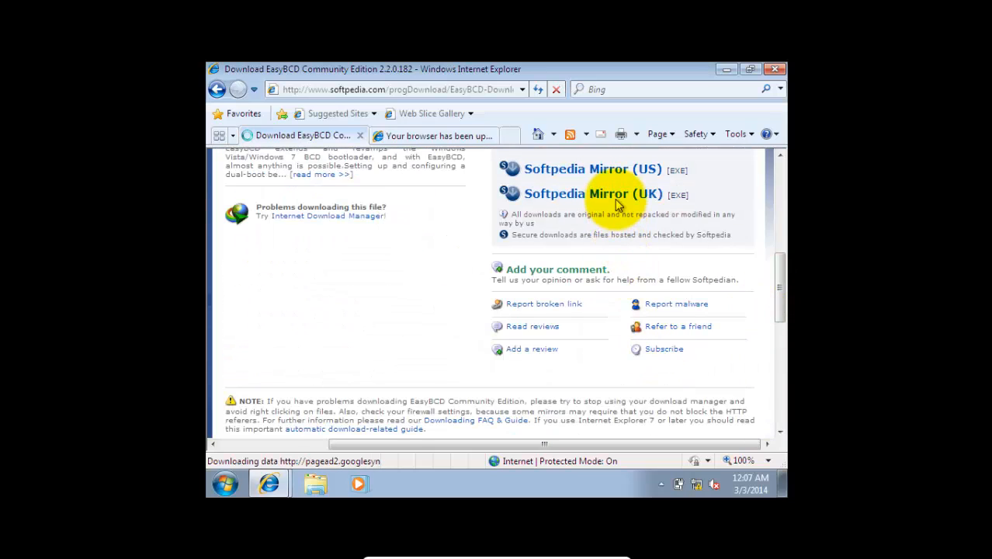
click(590, 196)
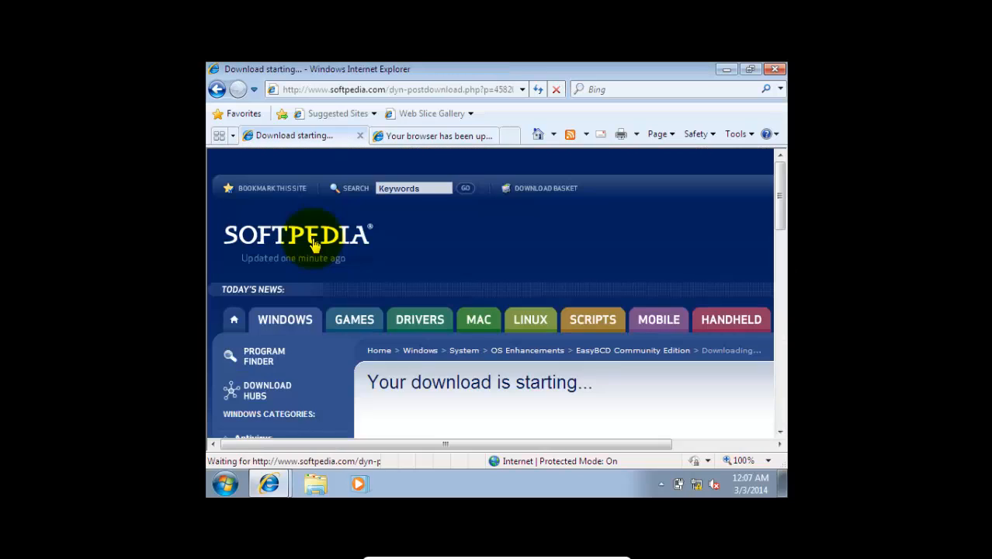
Step: Start the EasyBCD download manually from the Softpedia page and save EasyBCD 2.2 in the Downloads folder
scroll(594, 380, down, 4)
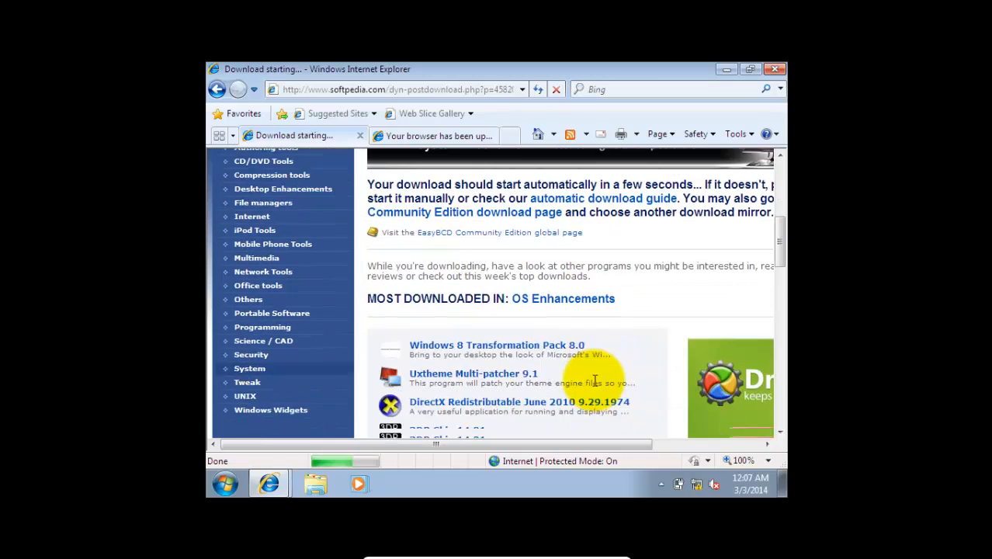
scroll(594, 380, up, 2)
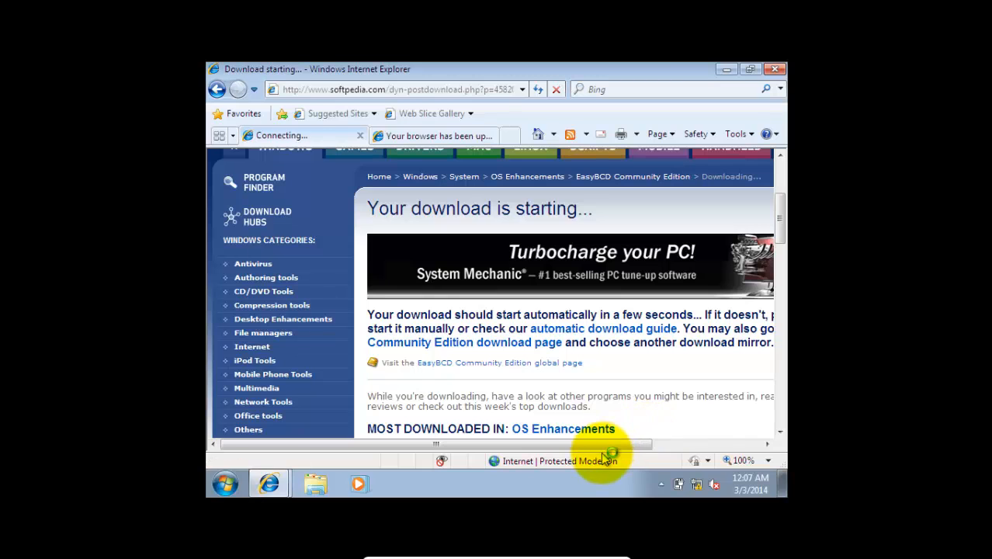
drag(598, 446, 645, 444)
click(762, 332)
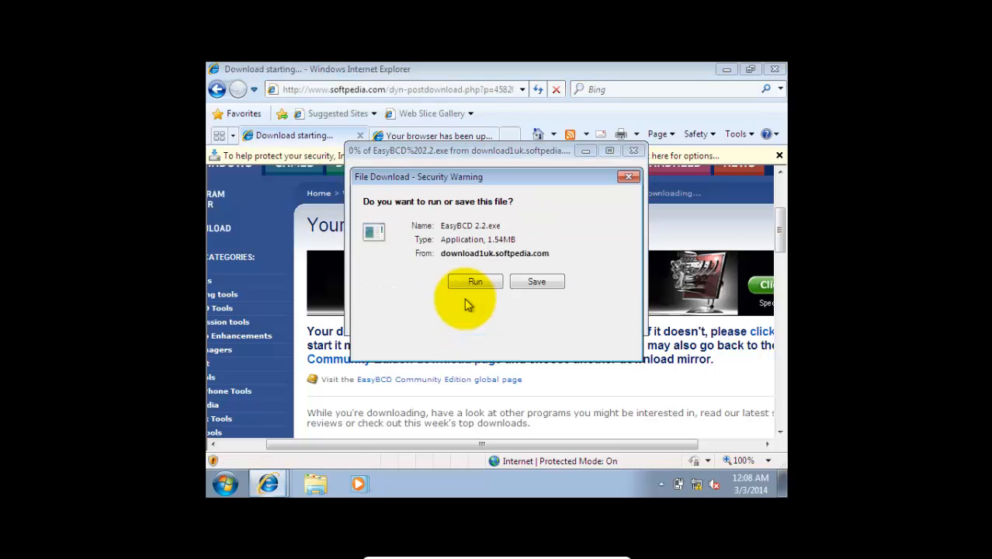
click(536, 281)
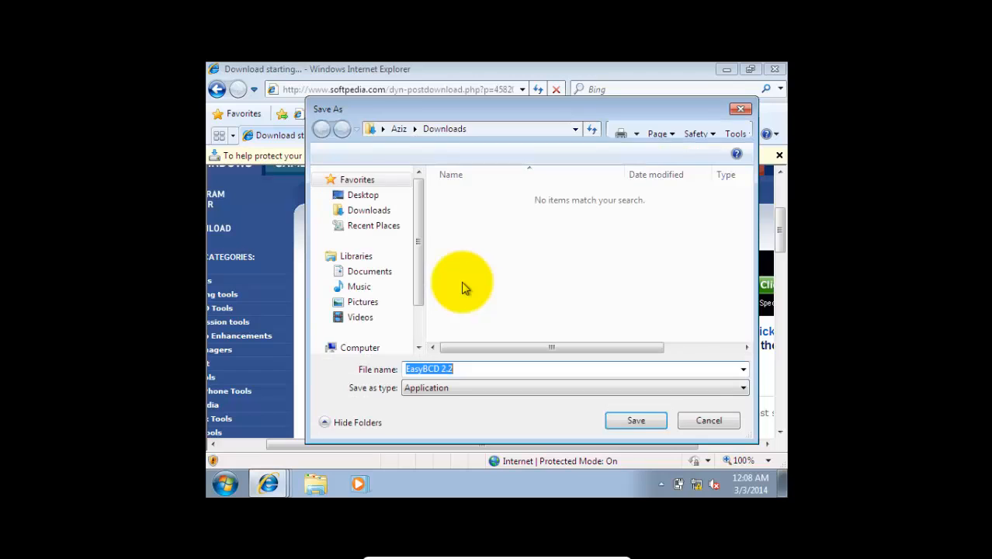
click(630, 423)
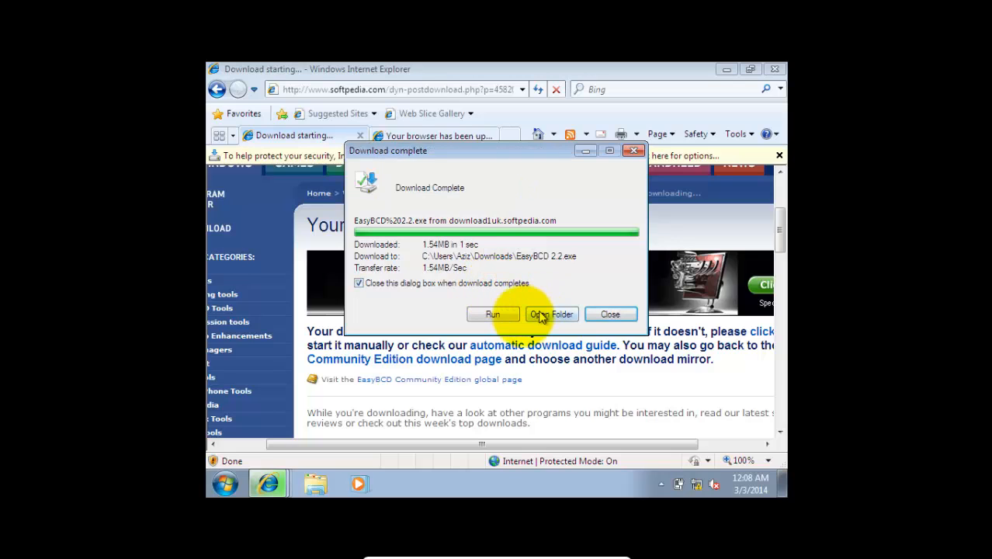
Step: Run the downloaded EasyBCD 2.2 installer, accept the license, and install it in C:\Program Files\NeoSmart Technologies\EasyBCD
click(553, 315)
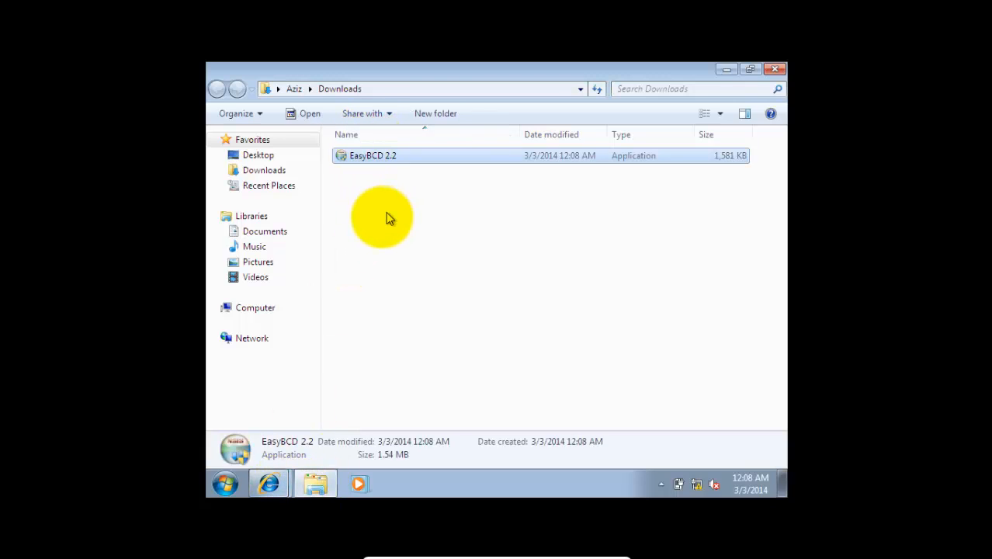
key(Return)
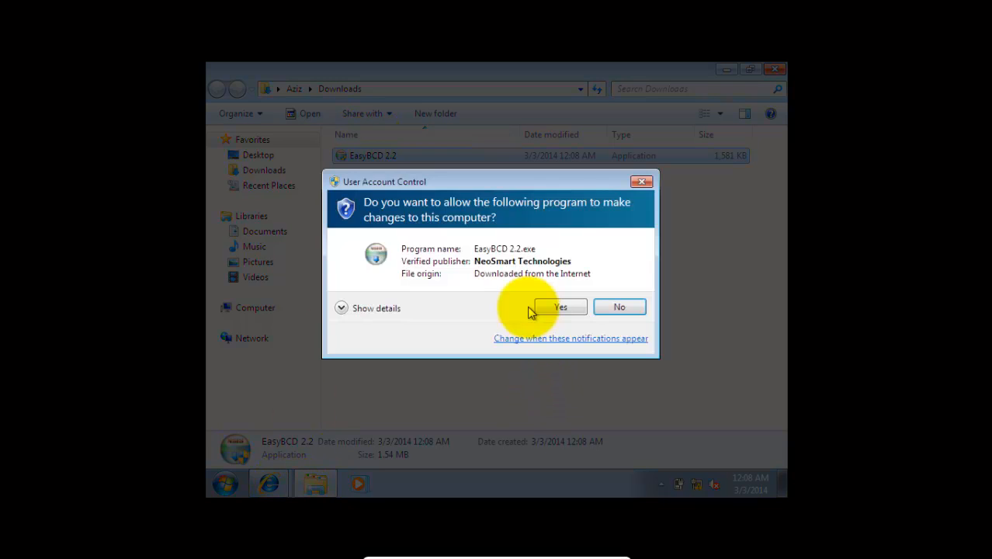
click(544, 307)
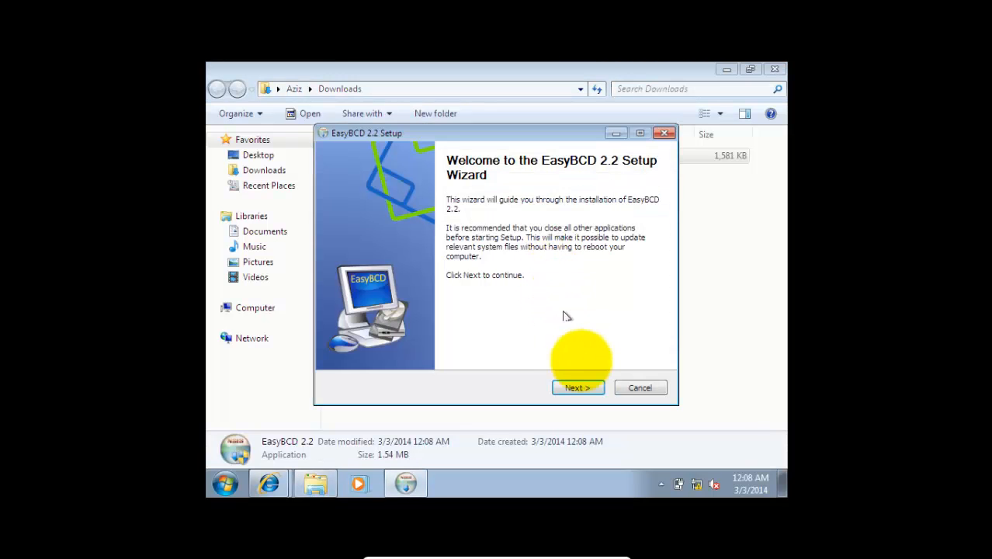
click(578, 387)
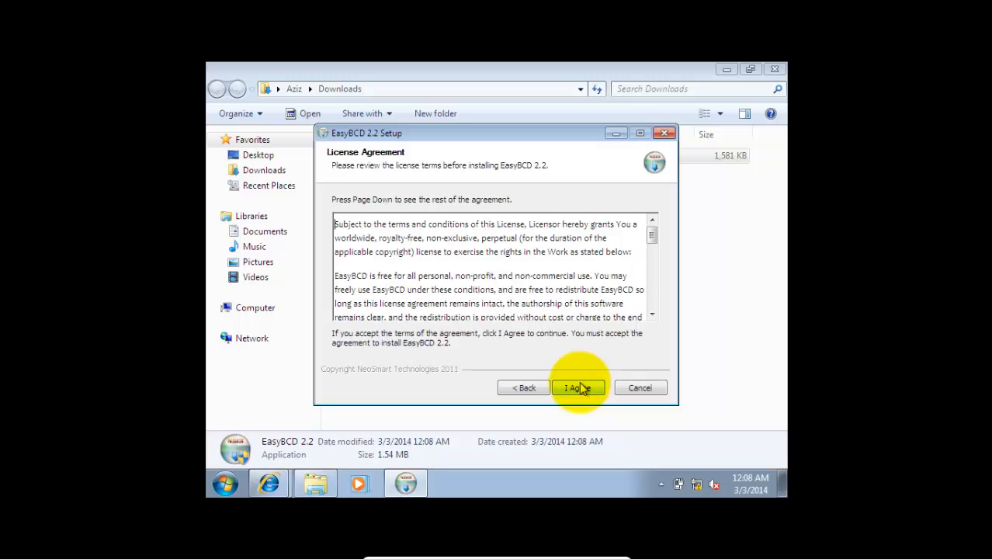
click(578, 388)
click(578, 387)
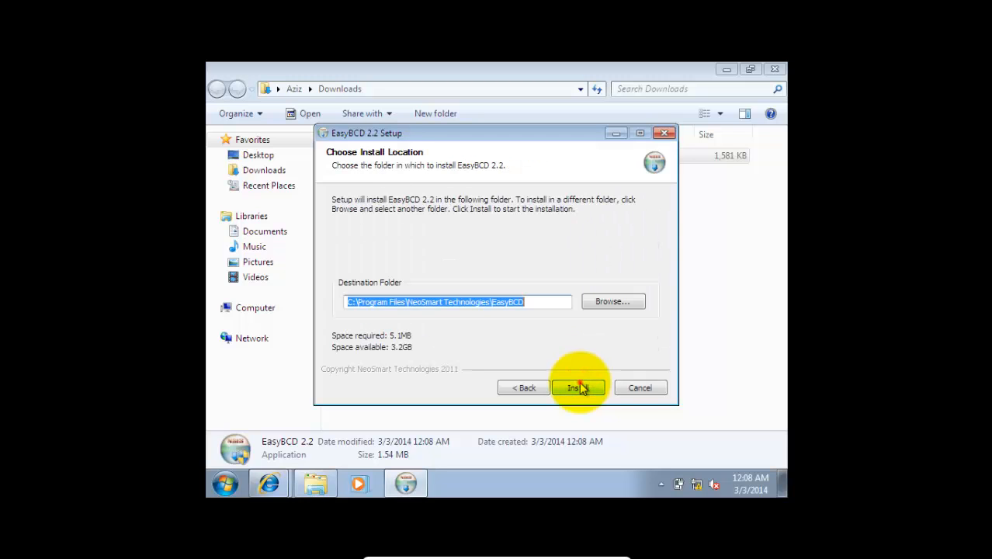
click(578, 387)
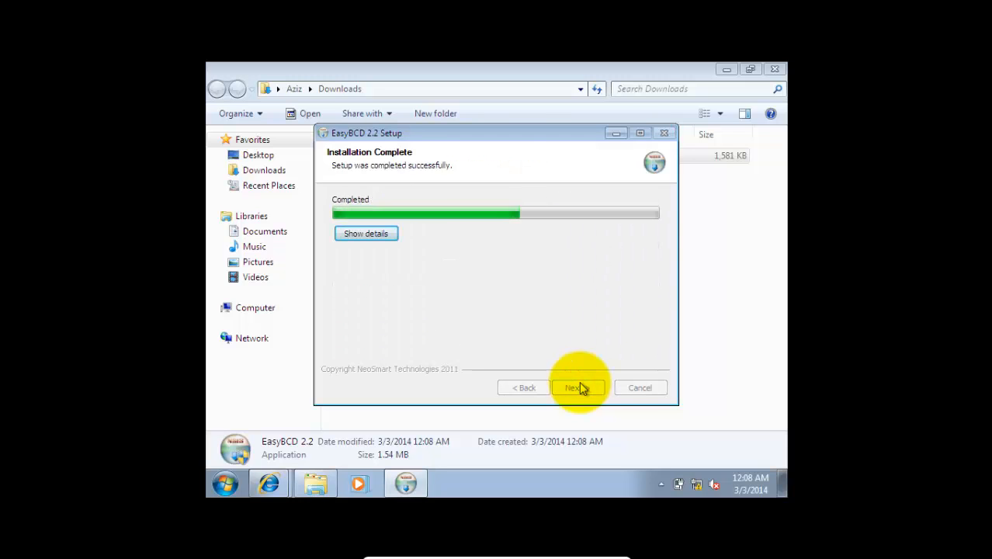
click(581, 388)
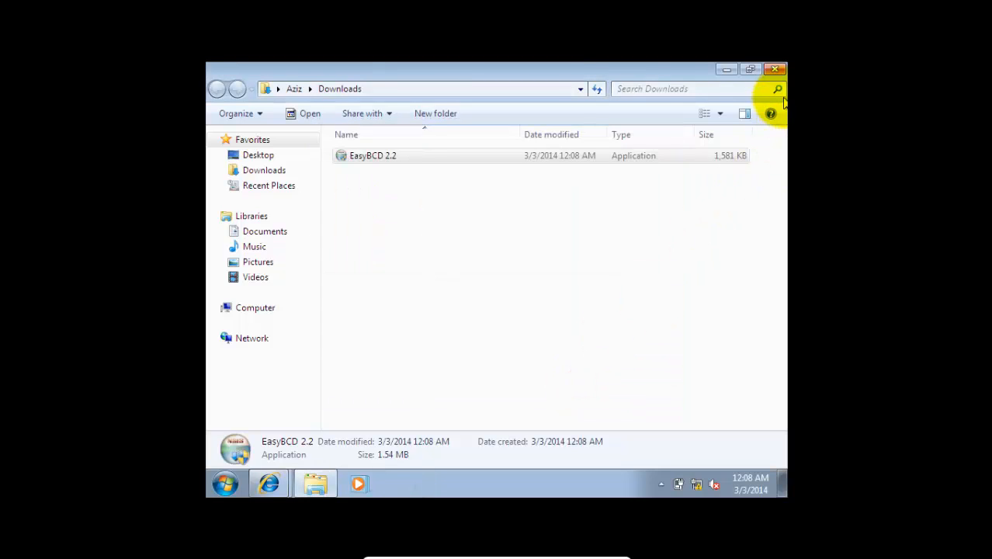
Step: Close the Downloads folder and Internet Explorer with all its tabs
click(776, 70)
click(776, 70)
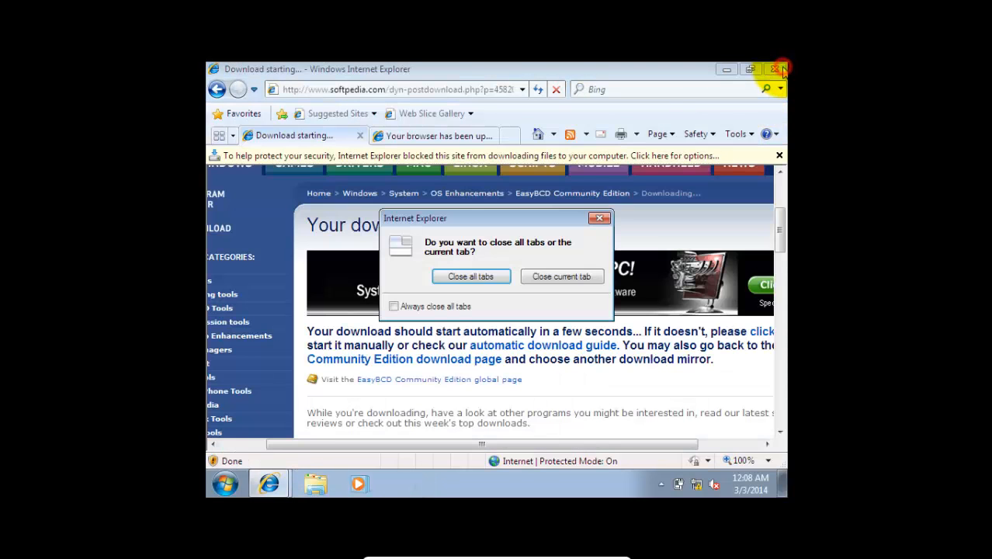
click(471, 277)
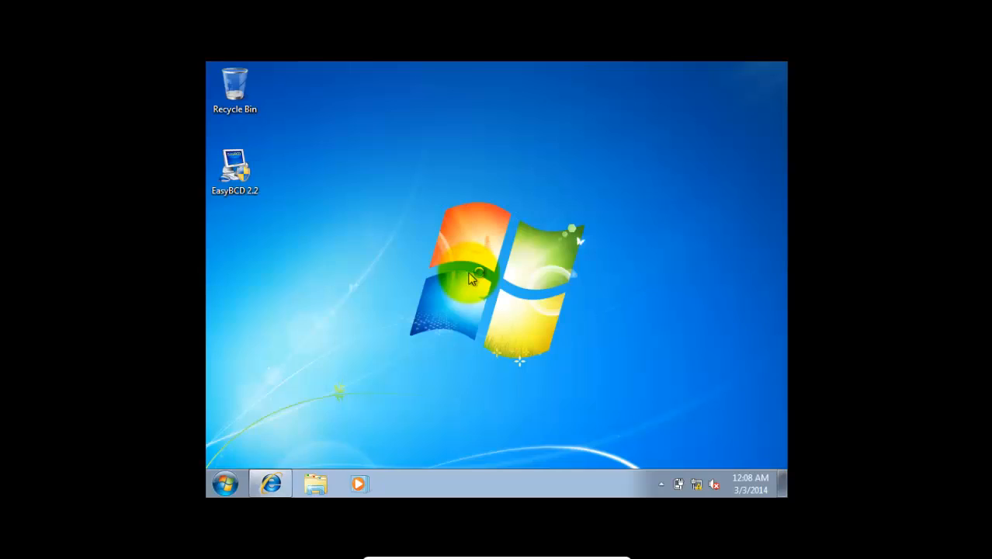
Step: Launch EasyBCD 2.2 with administrator permission, in English and for non-commercial use, and close the browser window it opens
double_click(222, 177)
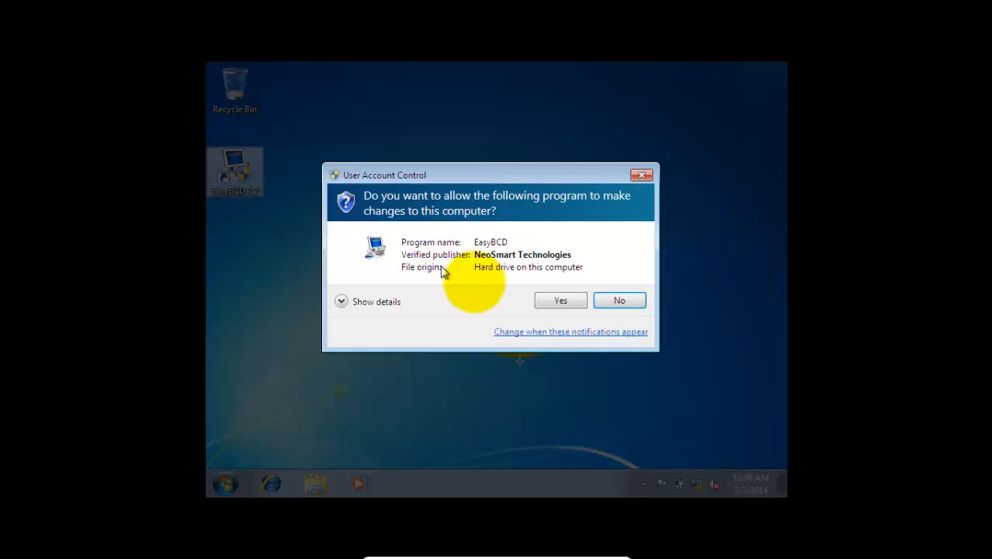
click(548, 301)
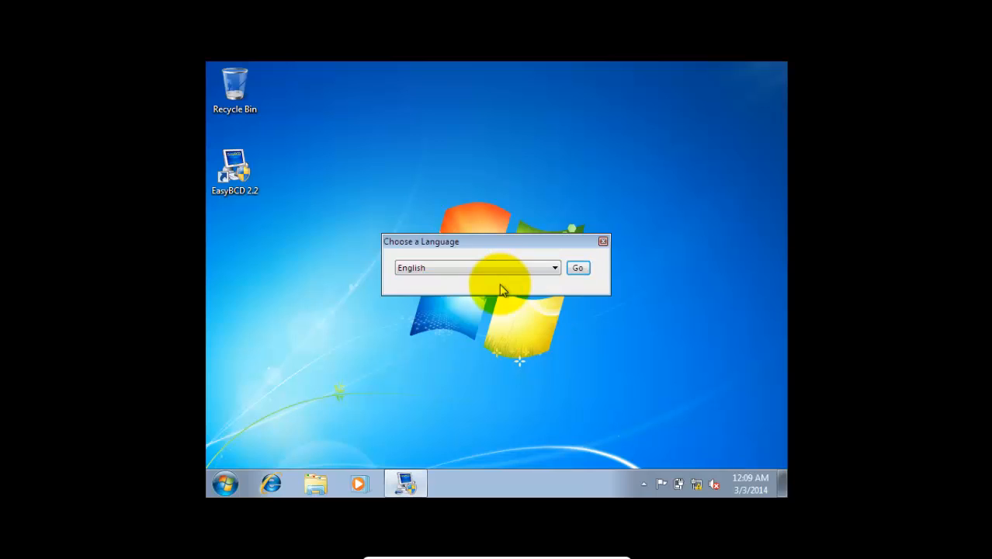
click(575, 270)
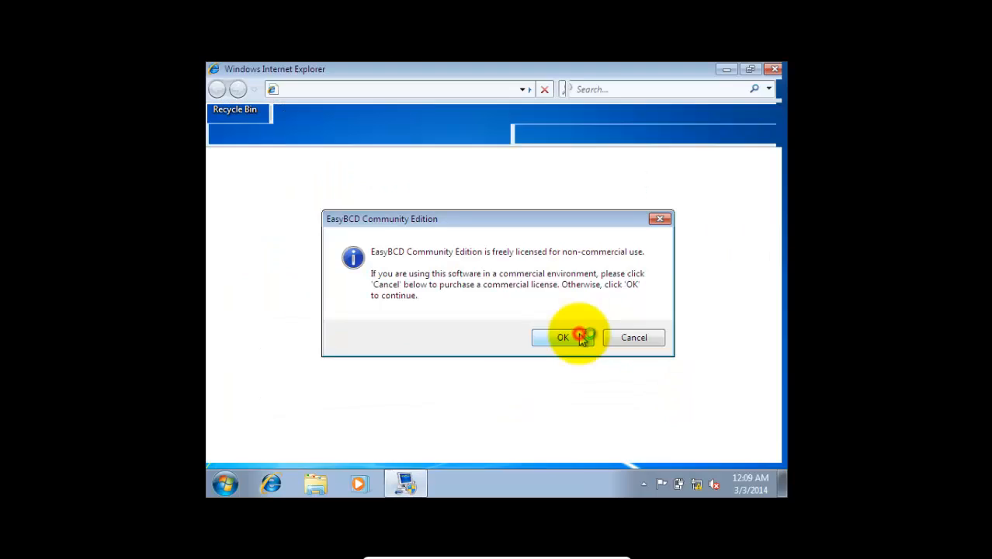
click(572, 335)
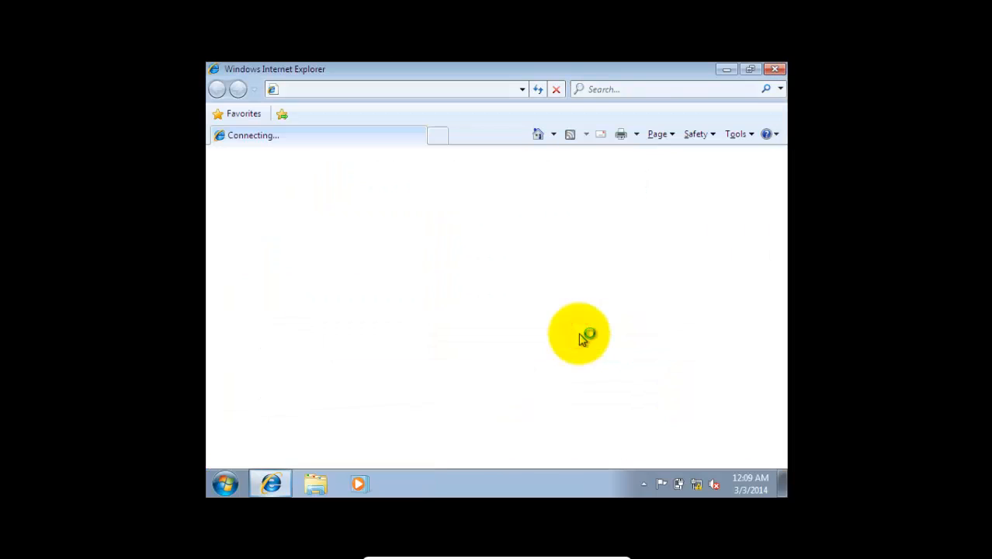
click(776, 71)
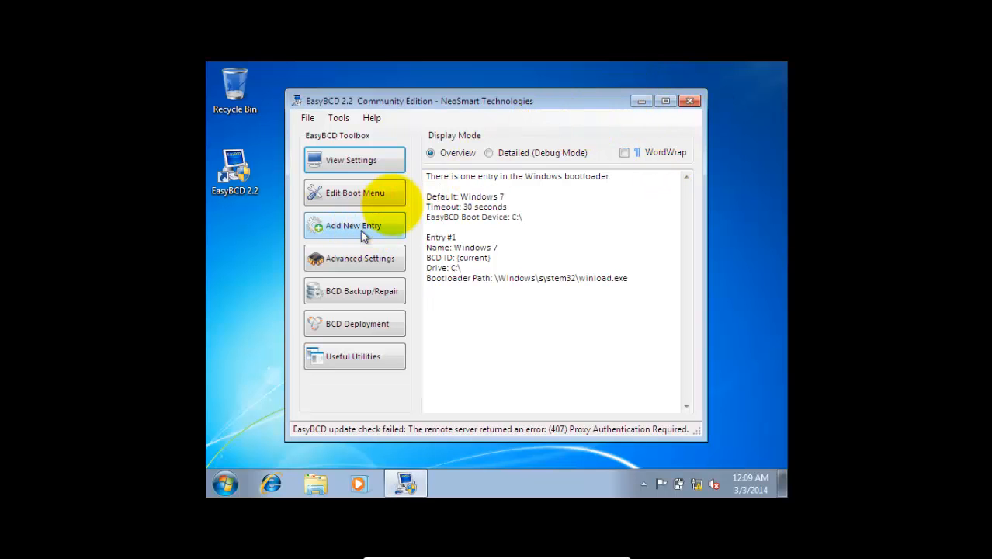
Step: Add a GRUB 2 Linux/BSD boot entry named NeoSmart Linux with its drive automatically located, and check the bootloader overview before closing EasyBCD
click(369, 234)
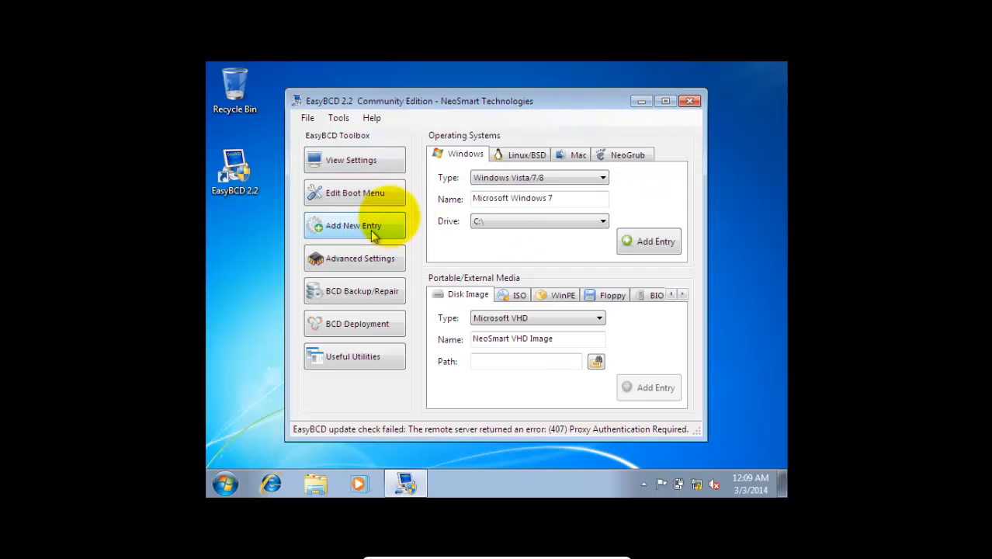
click(518, 156)
click(516, 179)
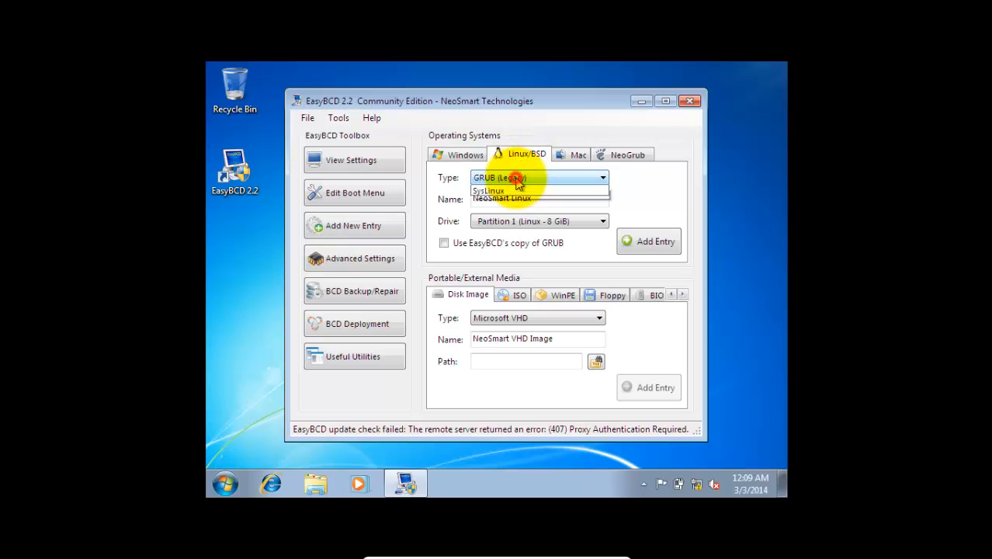
click(516, 197)
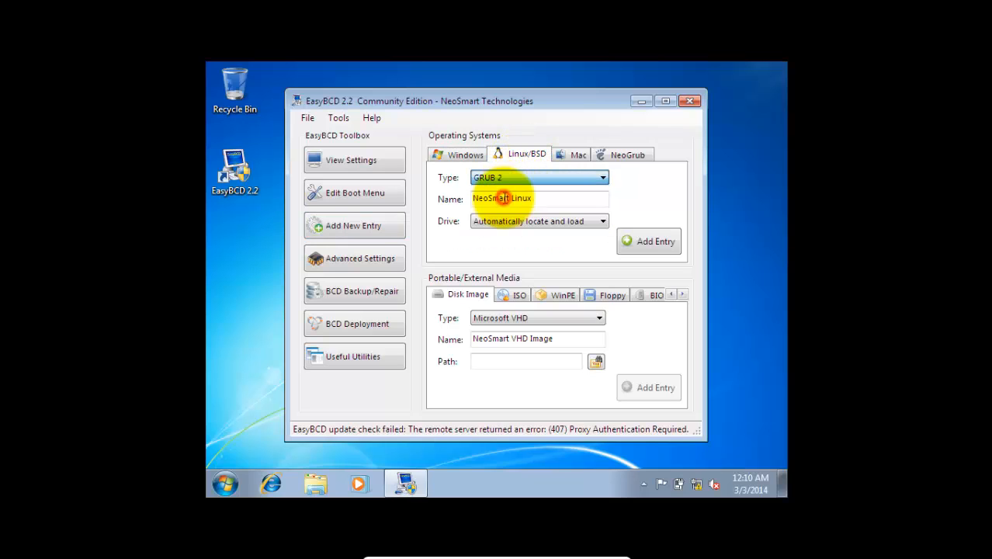
click(541, 221)
click(542, 223)
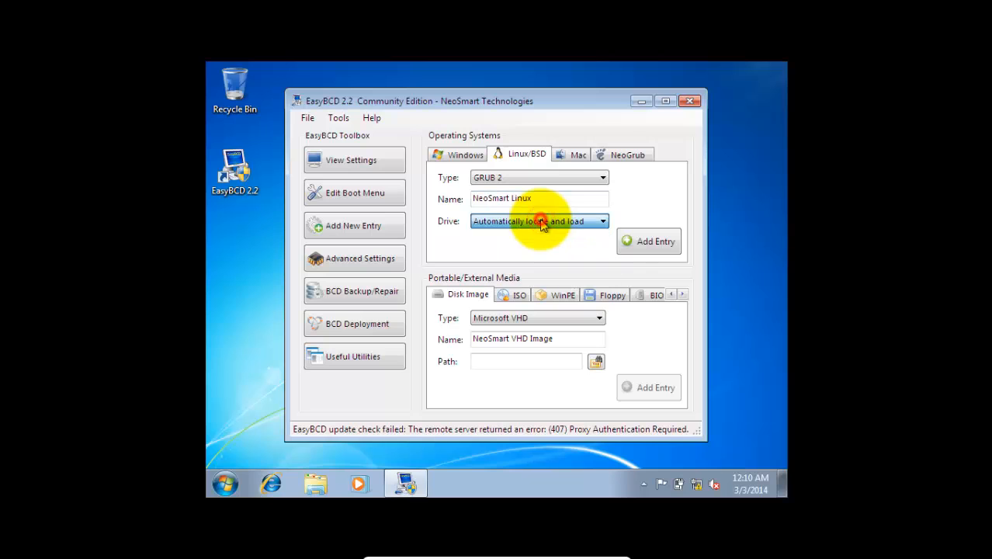
click(627, 242)
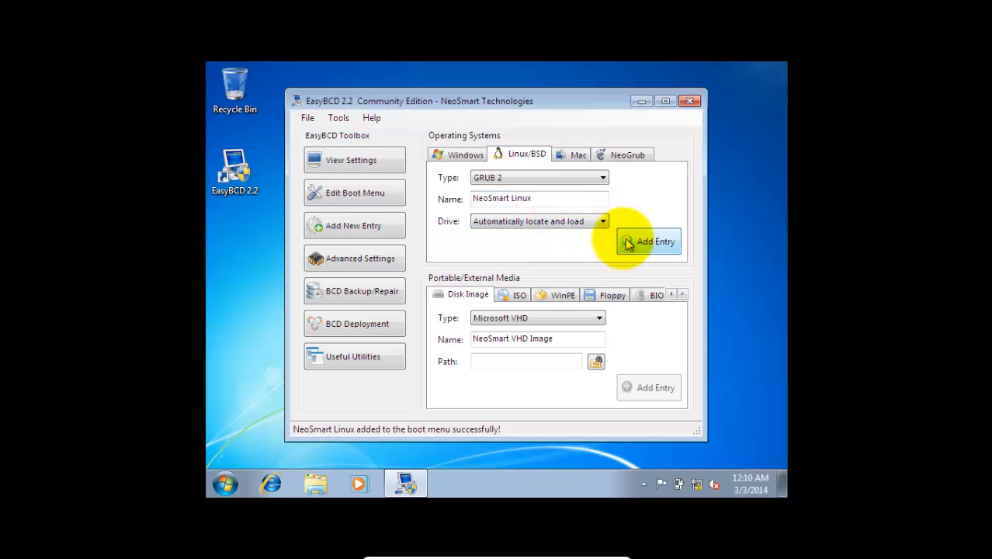
click(365, 160)
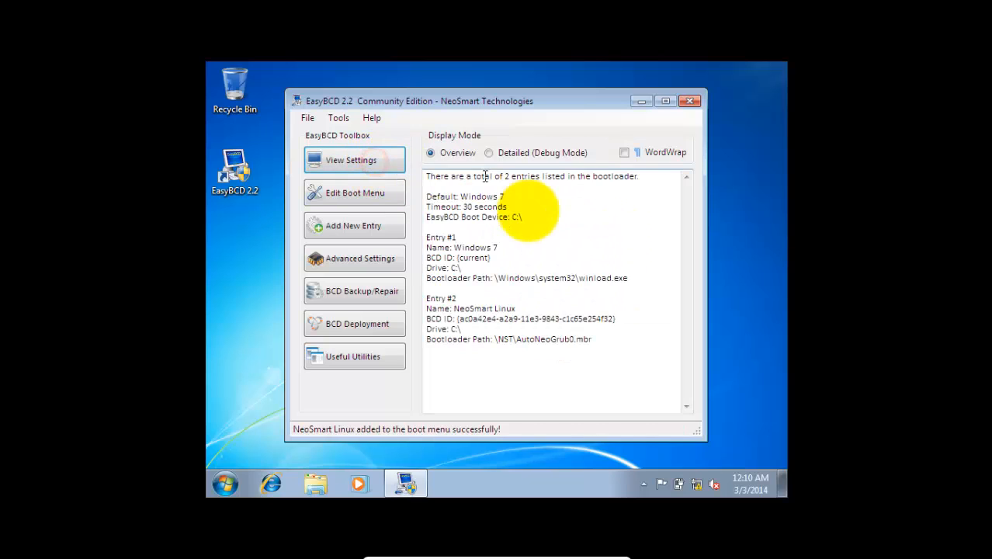
click(688, 103)
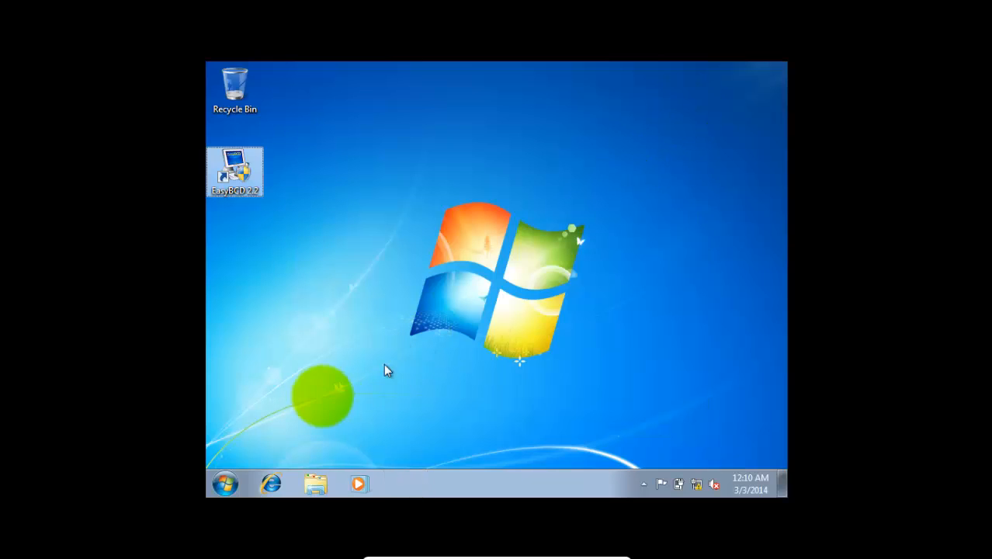
Step: Restart Windows 7 and boot NeoSmart Linux from the Windows Boot Manager
click(223, 481)
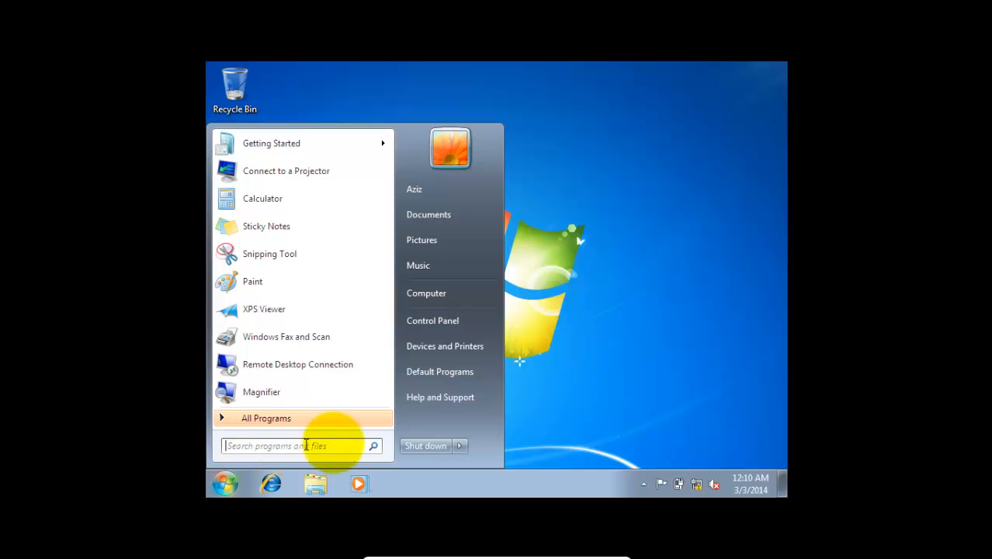
click(461, 446)
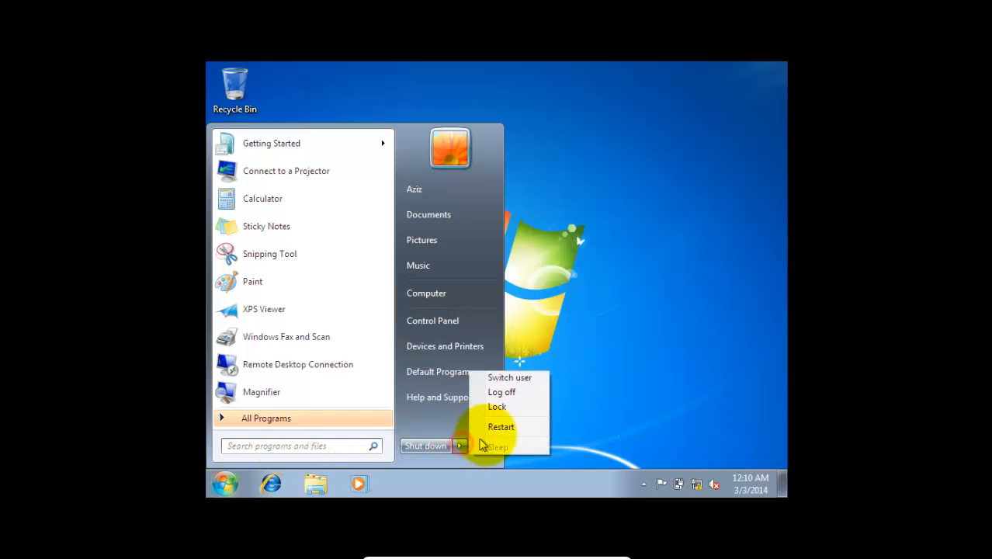
click(499, 424)
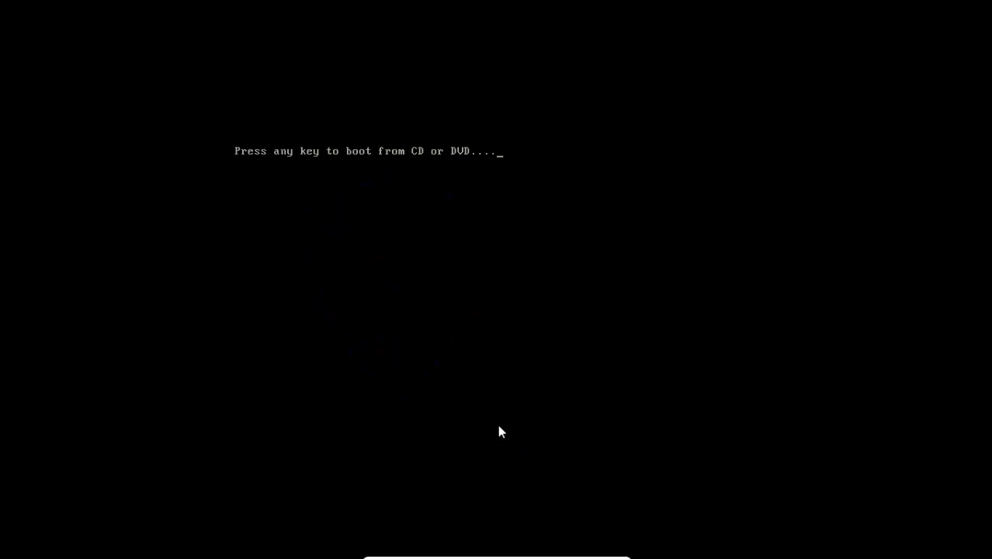
key(Down)
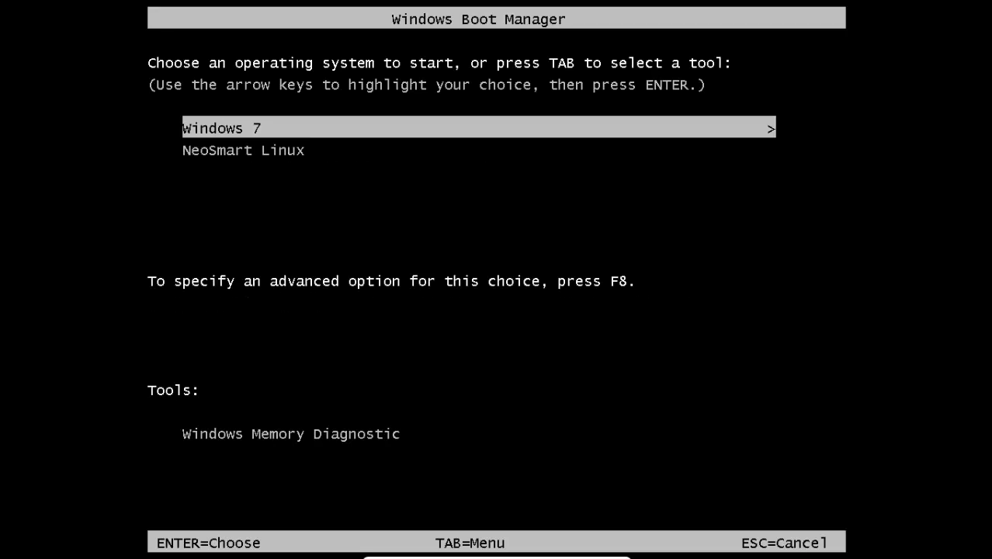
key(Return)
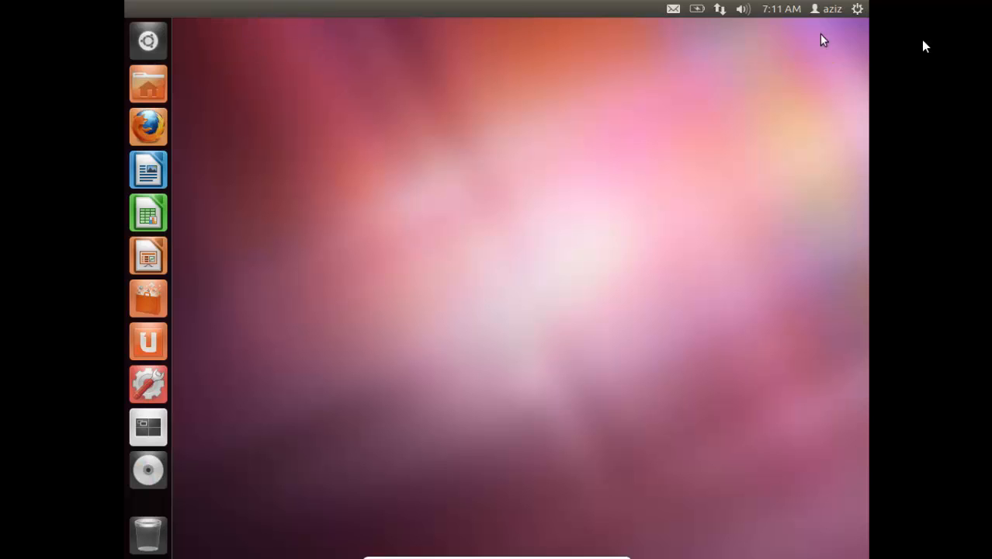
Step: Restart Ubuntu and boot Windows 7 from the Windows Boot Manager
click(857, 8)
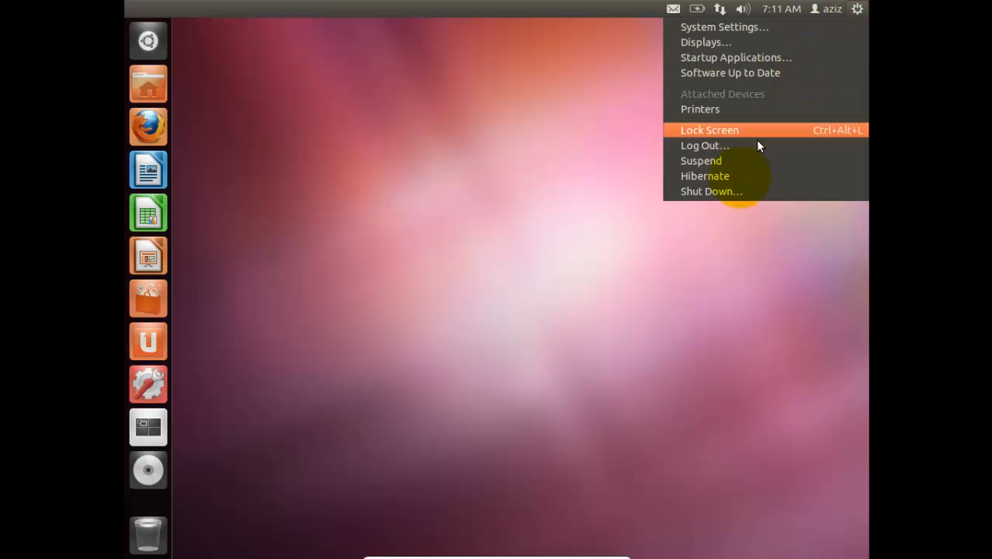
click(728, 193)
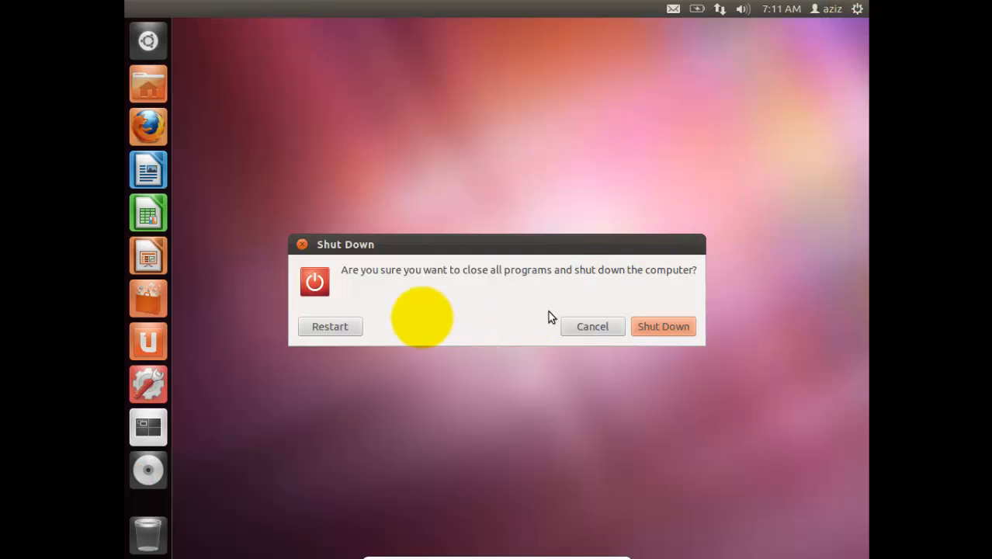
click(352, 328)
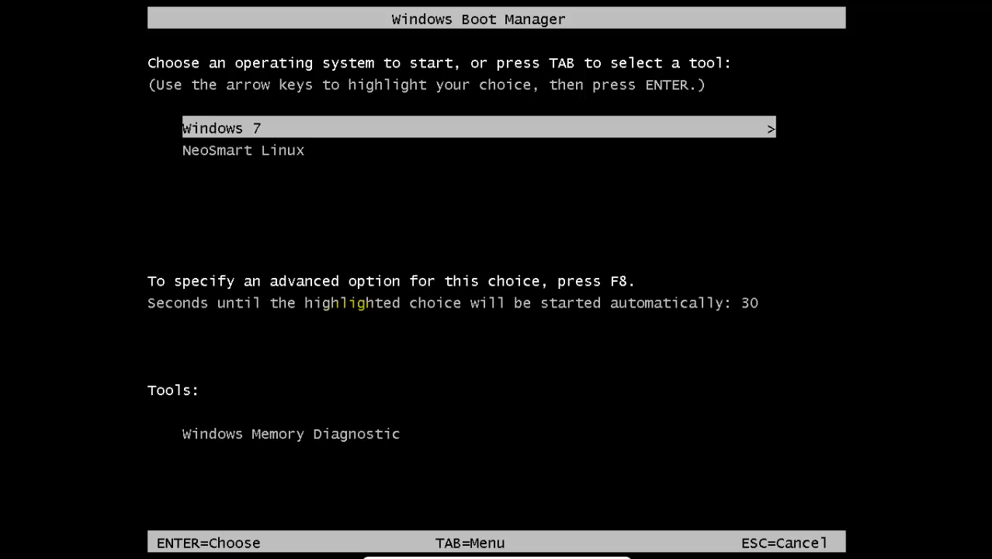
key(Return)
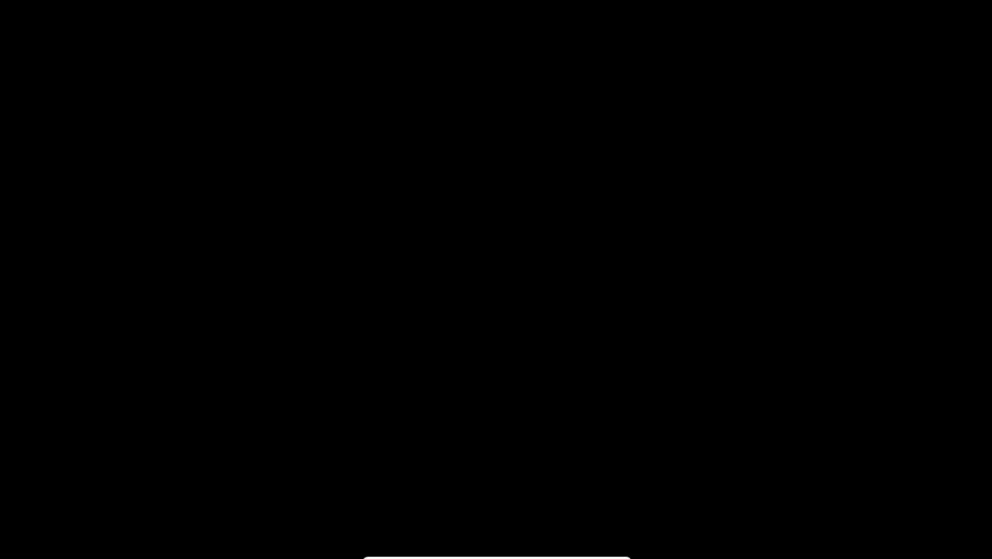